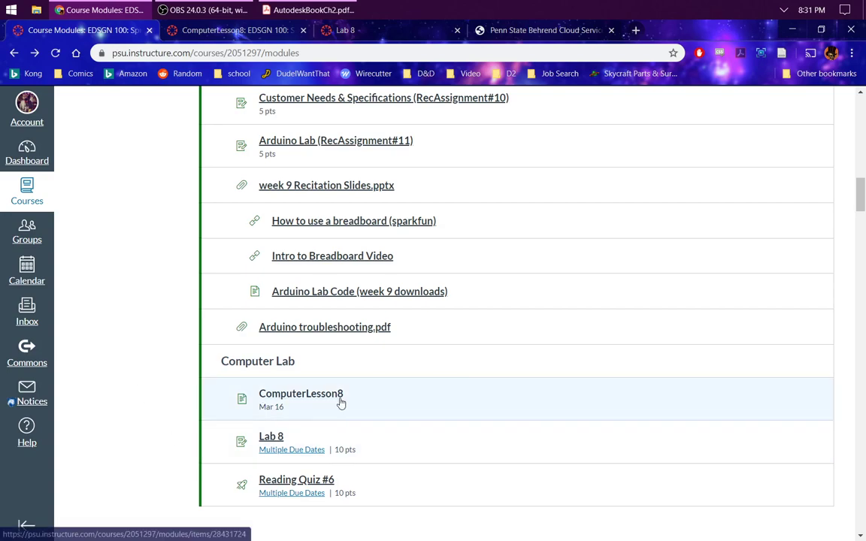
Step: Open the free student version of Autodesk Inventor link from the ComputerLesson8 page, review its account options and close it
{"action": "left_click", "coordinate": [197, 30]}
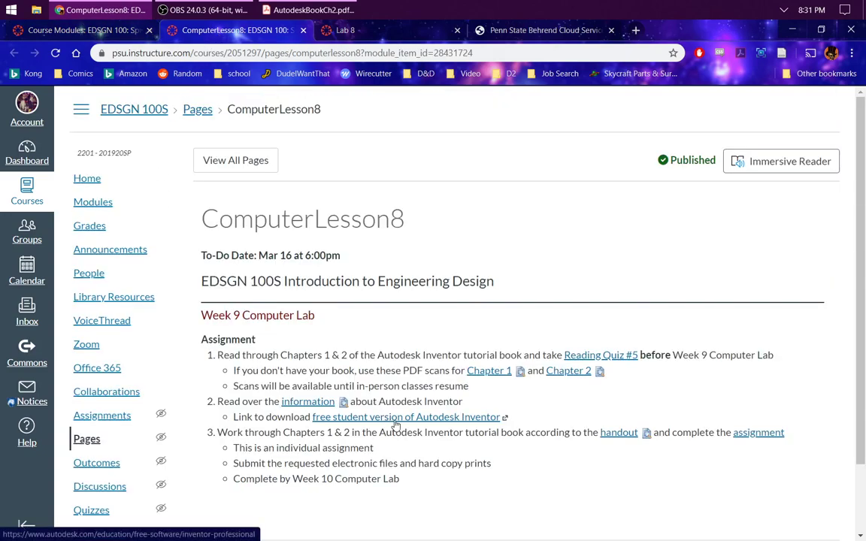
{"action": "left_click", "coordinate": [476, 419]}
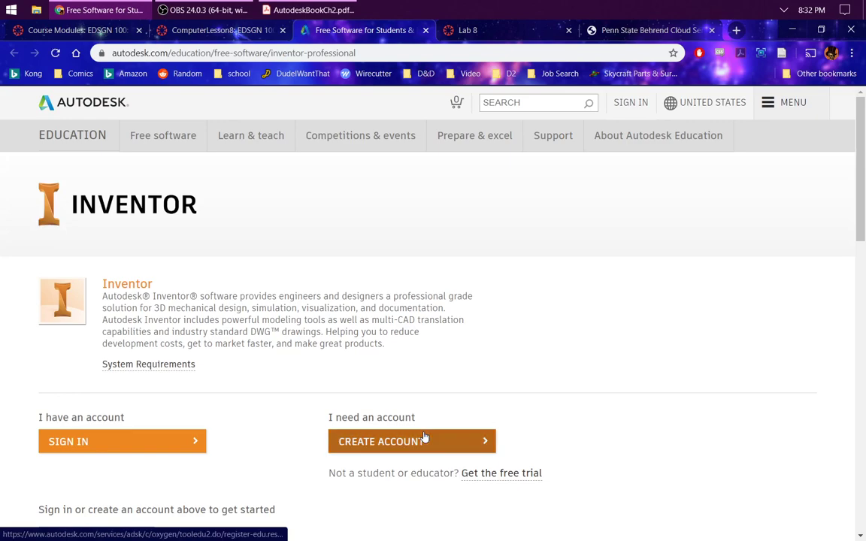
{"action": "scroll", "coordinate": [421, 312], "scroll_direction": "down", "scroll_amount": 3}
{"action": "left_click", "coordinate": [422, 312]}
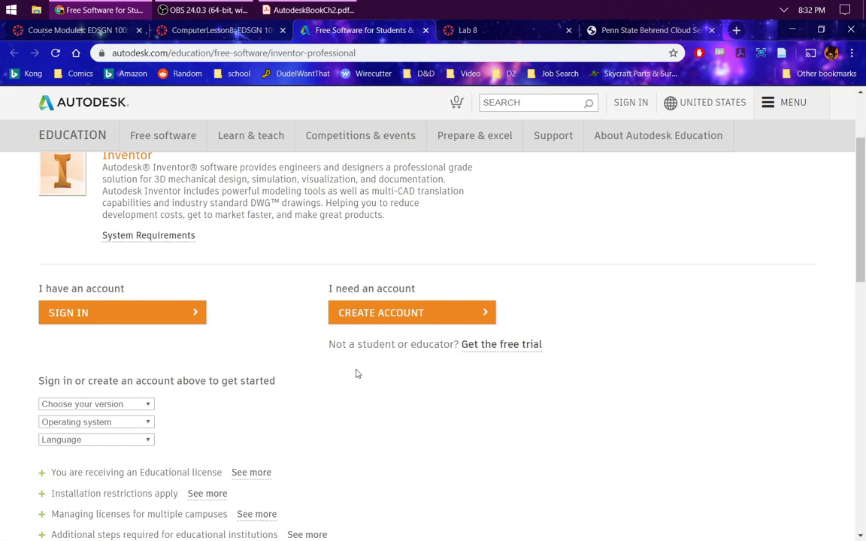
{"action": "middle_click", "coordinate": [391, 30]}
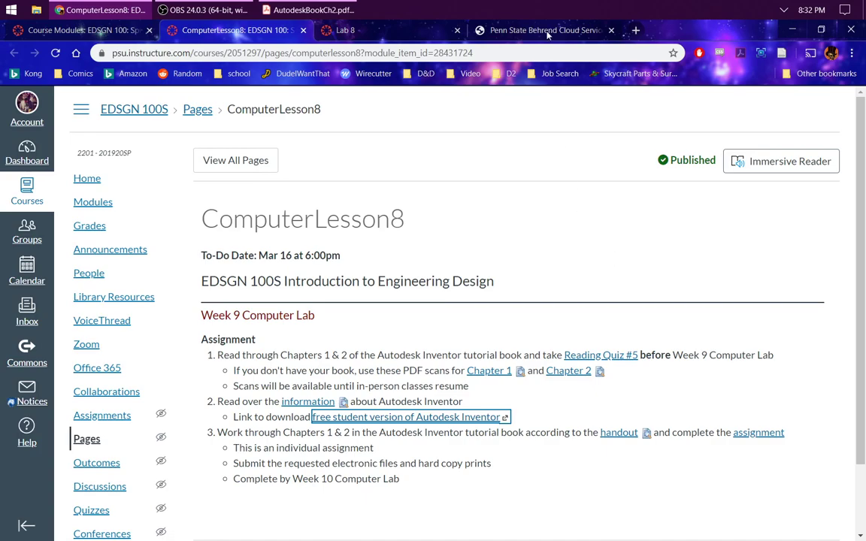
Step: Find the Remote Lab (STUDENTS) instructions on the Penn State Behrend Cloud Services page
{"action": "left_click", "coordinate": [502, 29]}
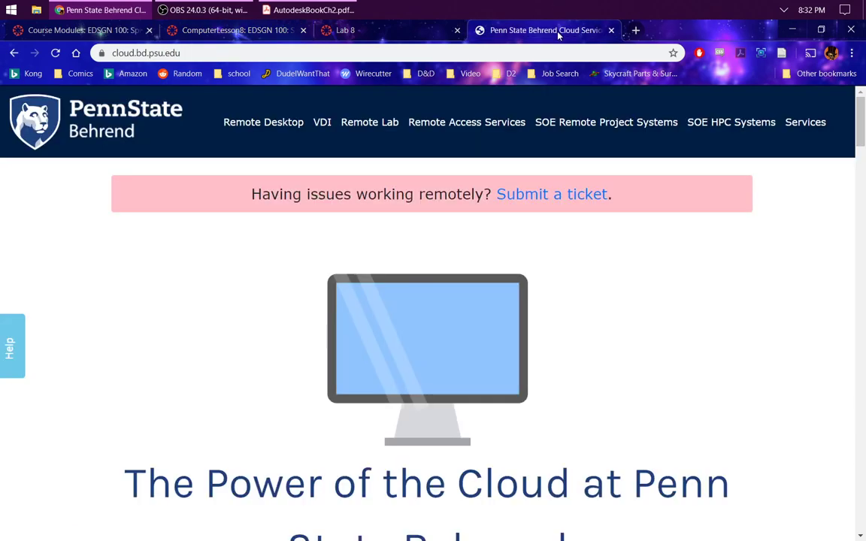
{"action": "left_click", "coordinate": [249, 54]}
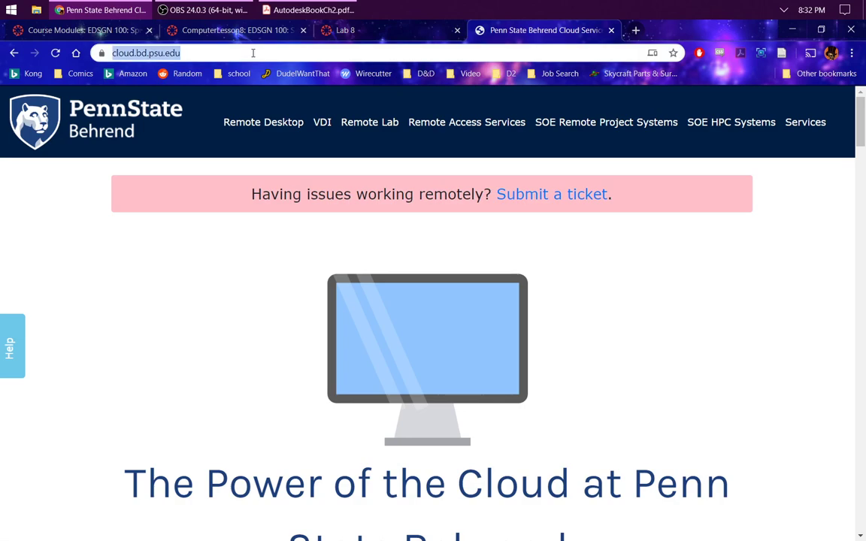
{"action": "left_click", "coordinate": [591, 211]}
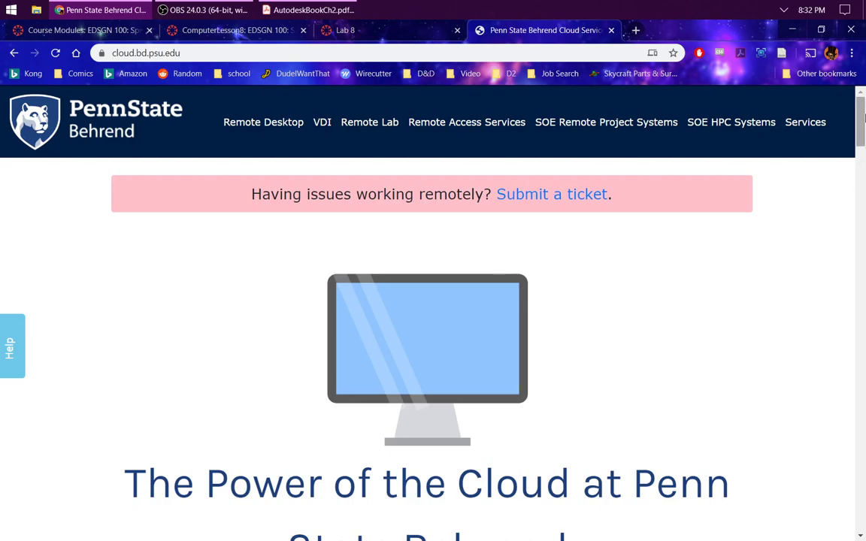
{"action": "left_click_drag", "start_coordinate": [861, 120], "coordinate": [863, 359]}
{"action": "scroll", "coordinate": [862, 359], "scroll_direction": "down", "scroll_amount": 3}
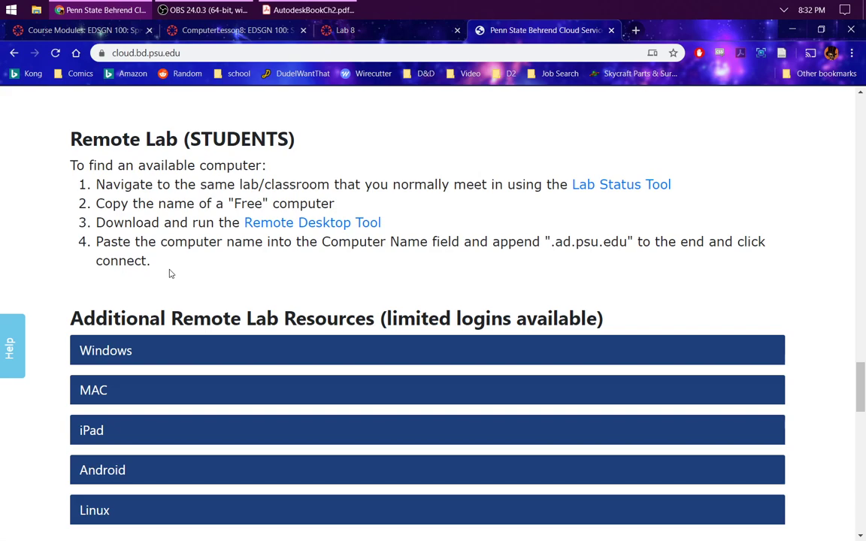
Step: Open the Lab Status Tool and check which computers are free in the AMIC 209 lab
{"action": "left_click", "coordinate": [623, 194]}
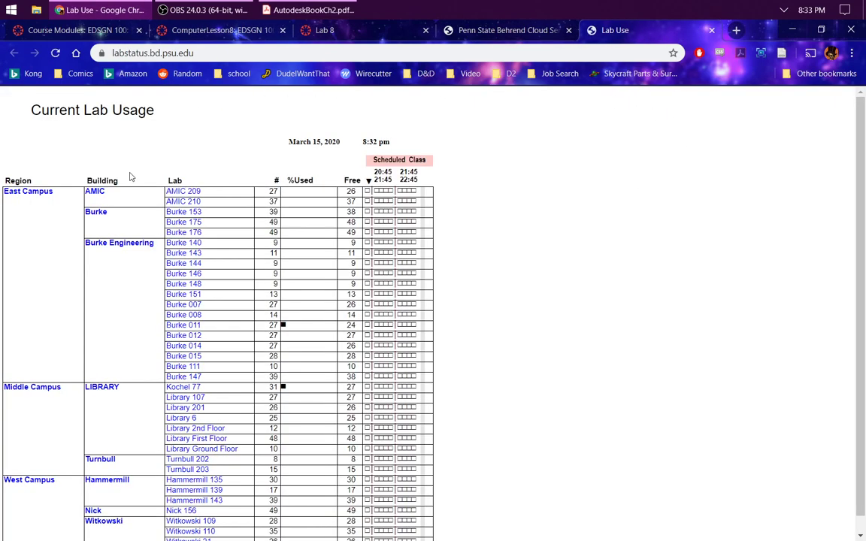
{"action": "left_click", "coordinate": [189, 196]}
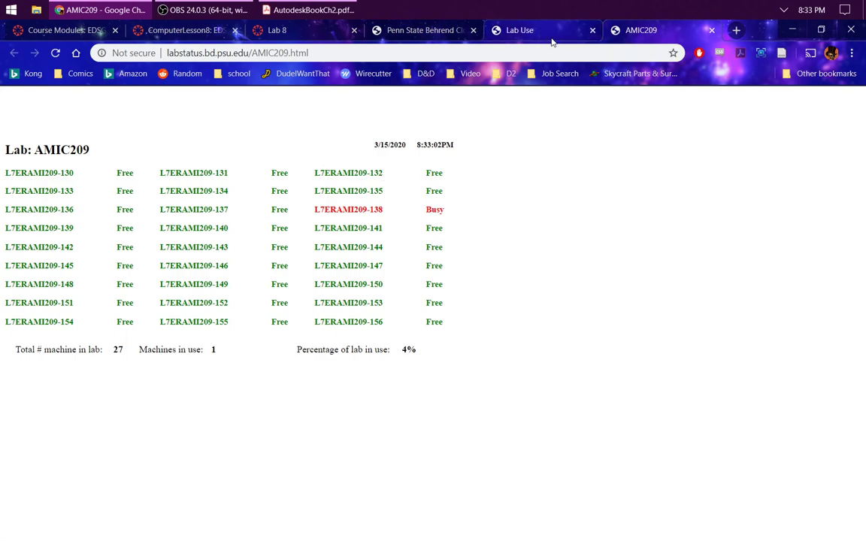
{"action": "left_click", "coordinate": [423, 30]}
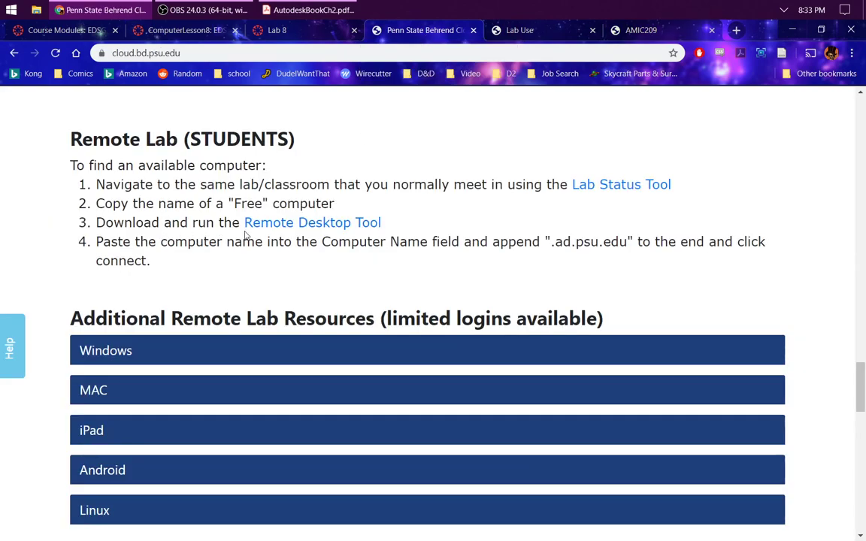
Step: Download the Remote Desktop Tool from the Remote Lab instructions and open the downloaded file
{"action": "left_click", "coordinate": [296, 223]}
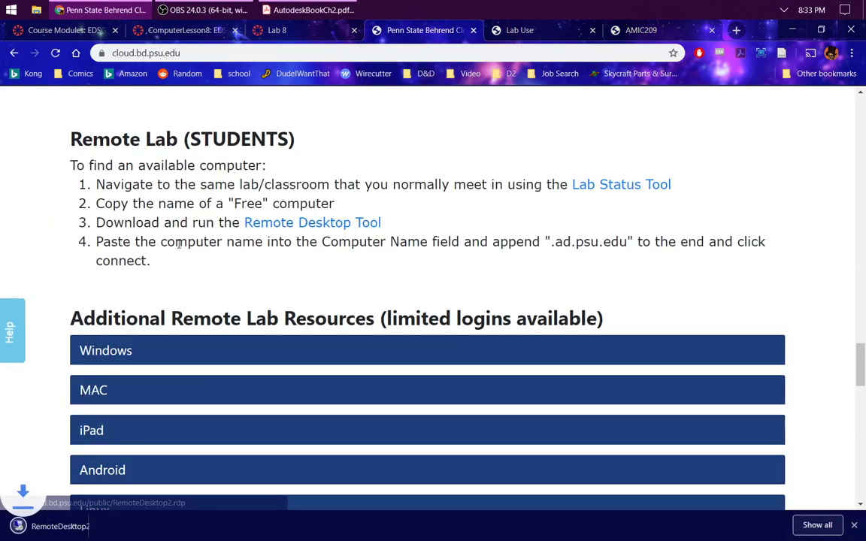
{"action": "left_click", "coordinate": [64, 523]}
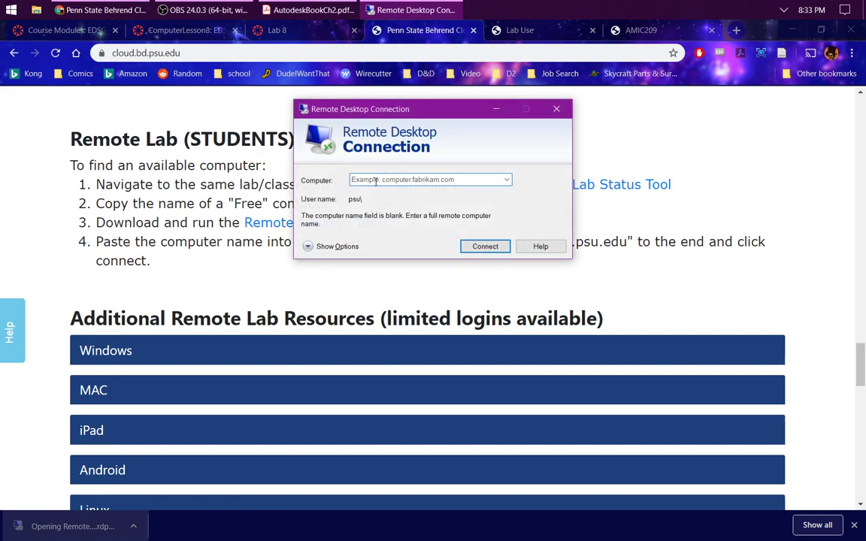
{"action": "left_click", "coordinate": [663, 224]}
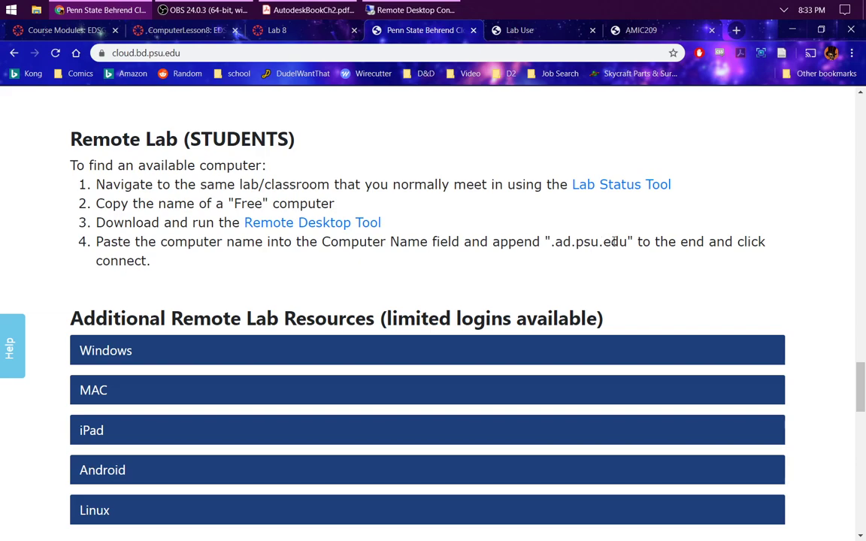
Step: Expand the Windows instructions under Additional Remote Lab Resources
{"action": "left_click", "coordinate": [413, 6]}
{"action": "left_click", "coordinate": [116, 208]}
{"action": "left_click", "coordinate": [116, 350]}
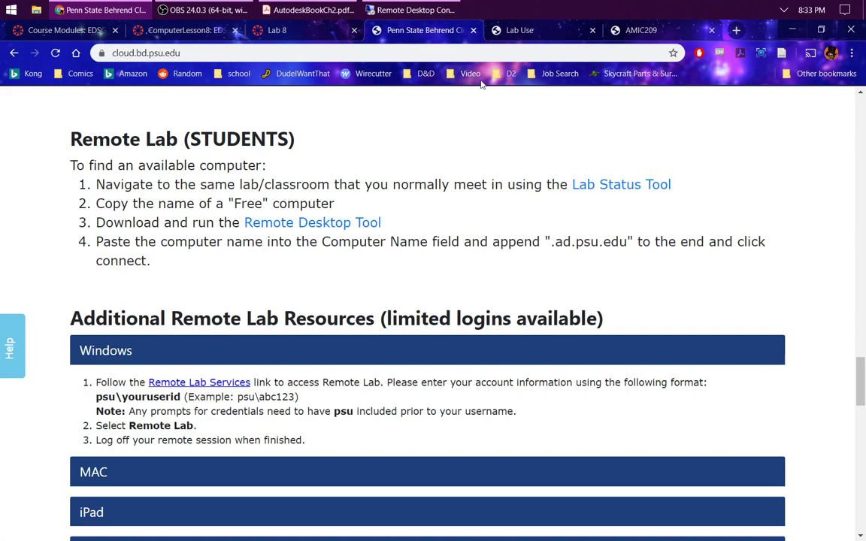
Step: Close the Remote Desktop Connection window and the Lab Use, AMIC209 and Penn State Behrend Cloud Services pages
{"action": "left_click", "coordinate": [457, 8]}
{"action": "left_click", "coordinate": [557, 111]}
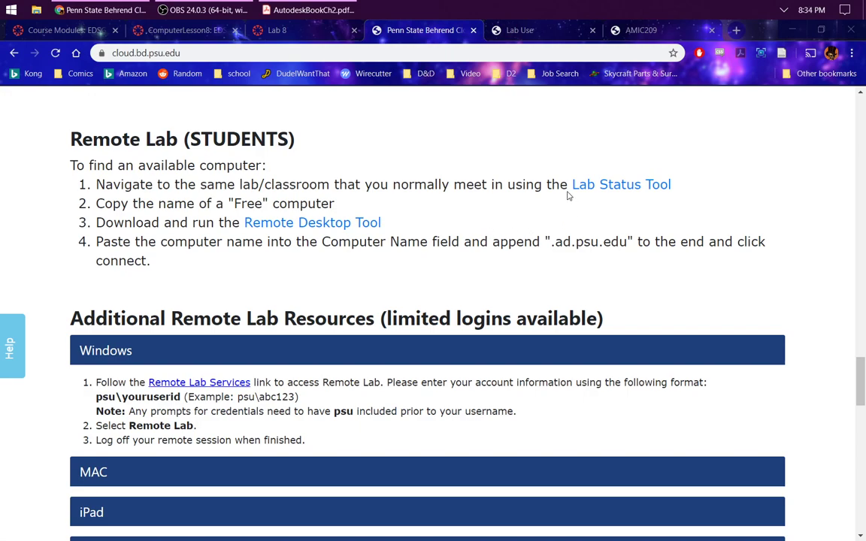
{"action": "middle_click", "coordinate": [539, 33]}
{"action": "middle_click", "coordinate": [544, 33]}
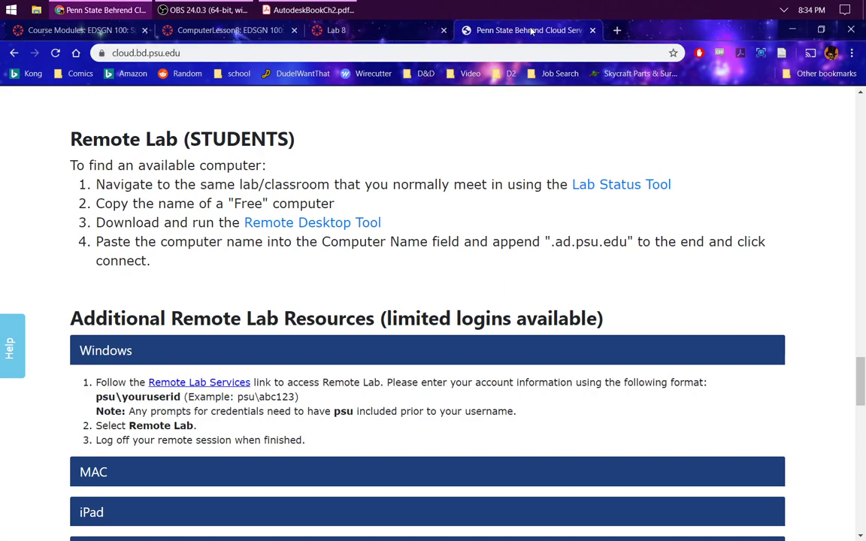
{"action": "middle_click", "coordinate": [481, 33]}
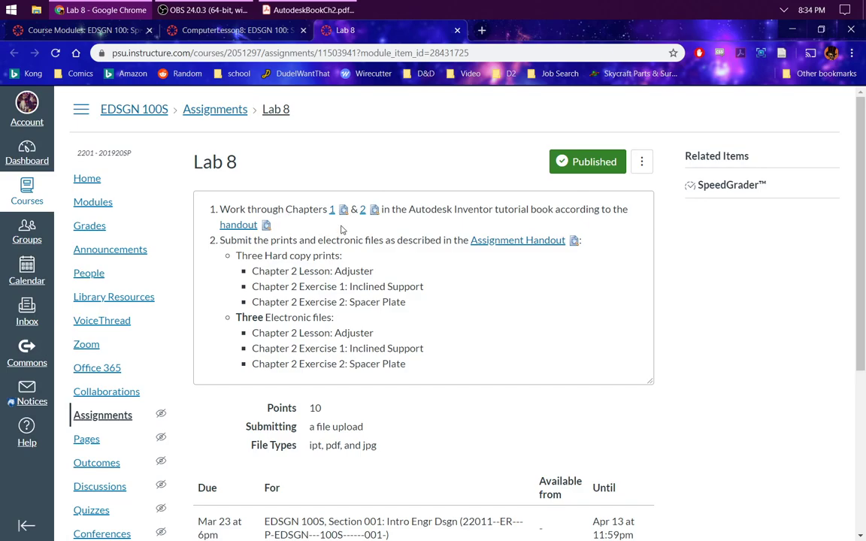
Step: Close the ComputerLesson8 page and examine the Inclined Support and Spacer Plate exercises in AutodeskBookCh2.pdf
{"action": "left_click", "coordinate": [226, 30]}
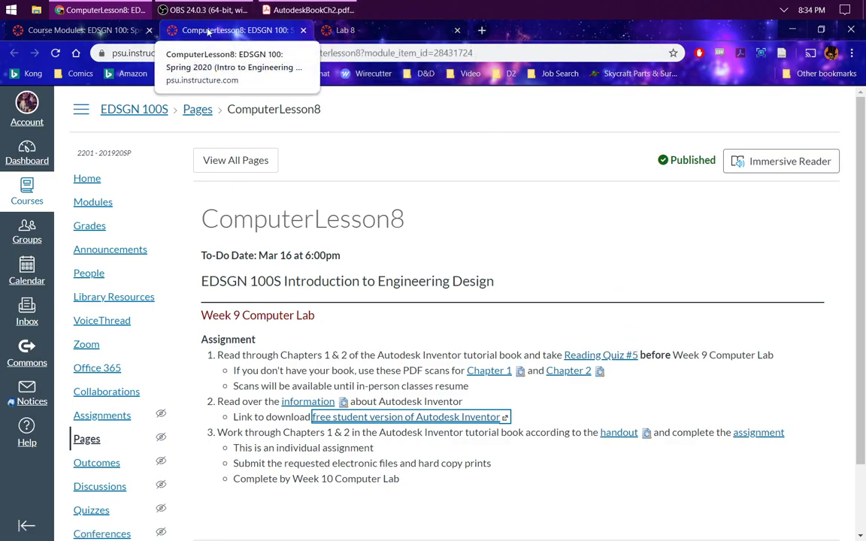
{"action": "left_click", "coordinate": [303, 30]}
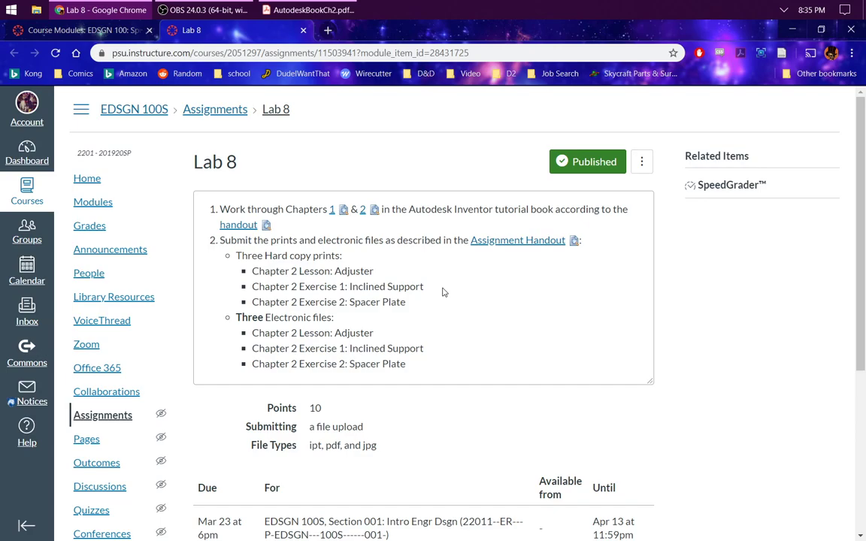
{"action": "left_click", "coordinate": [339, 8]}
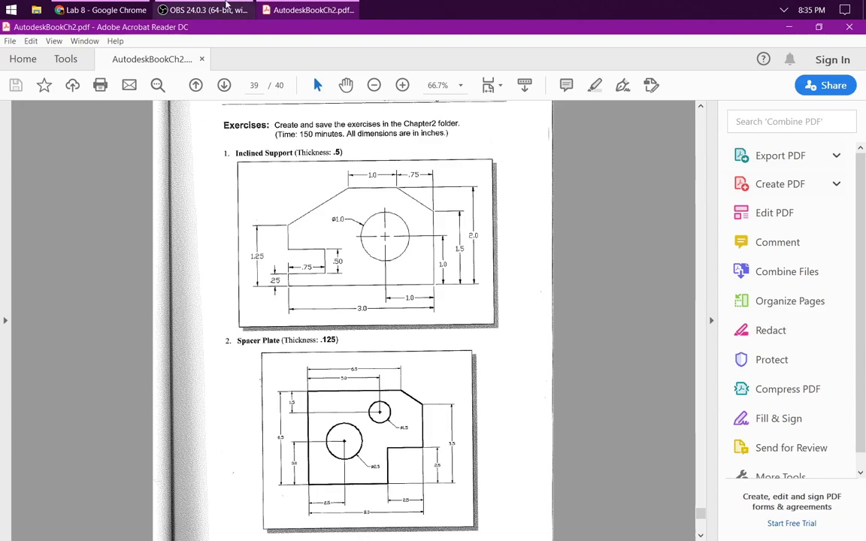
{"action": "left_click", "coordinate": [100, 7]}
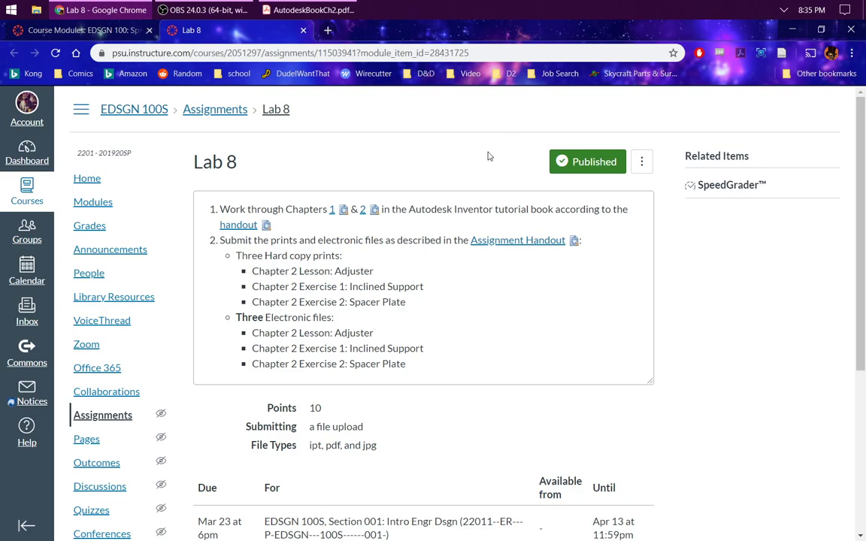
Step: Launch Autodesk Inventor Professional 2019 from its program folder
{"action": "left_click", "coordinate": [7, 8]}
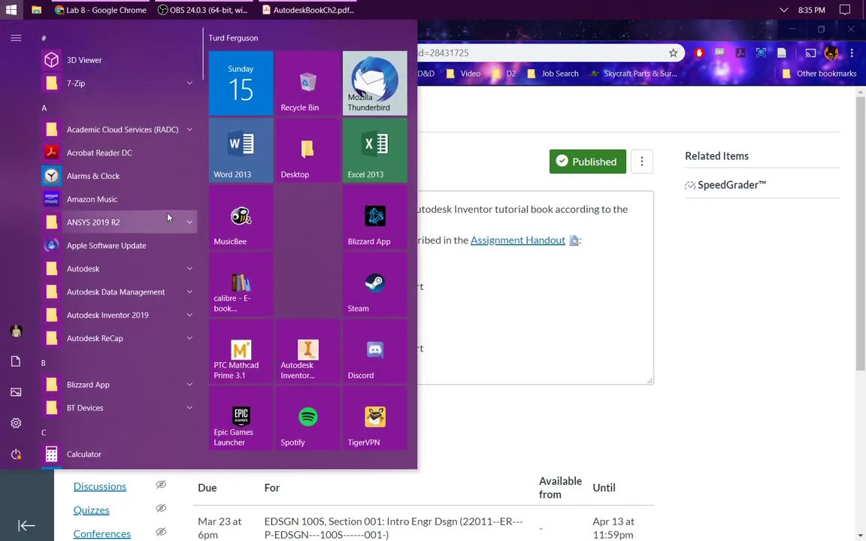
{"action": "left_click", "coordinate": [160, 317]}
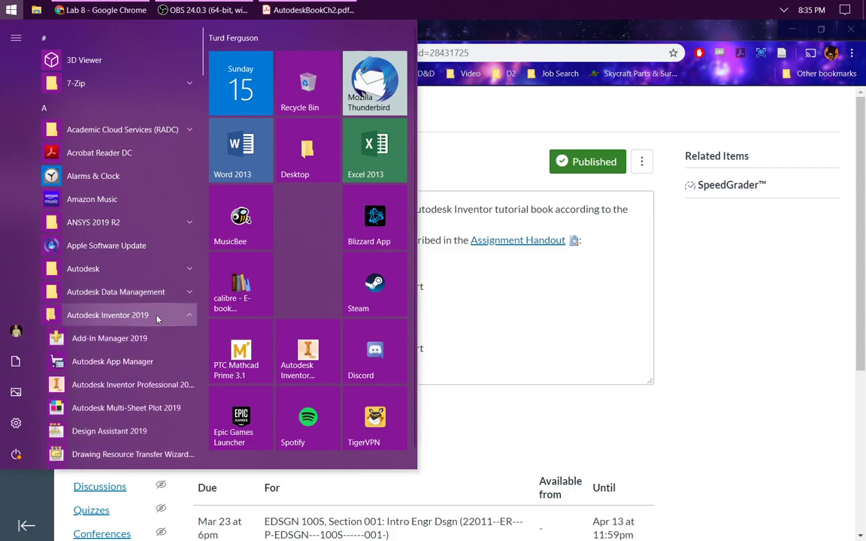
{"action": "scroll", "coordinate": [128, 317], "scroll_direction": "down", "scroll_amount": 1}
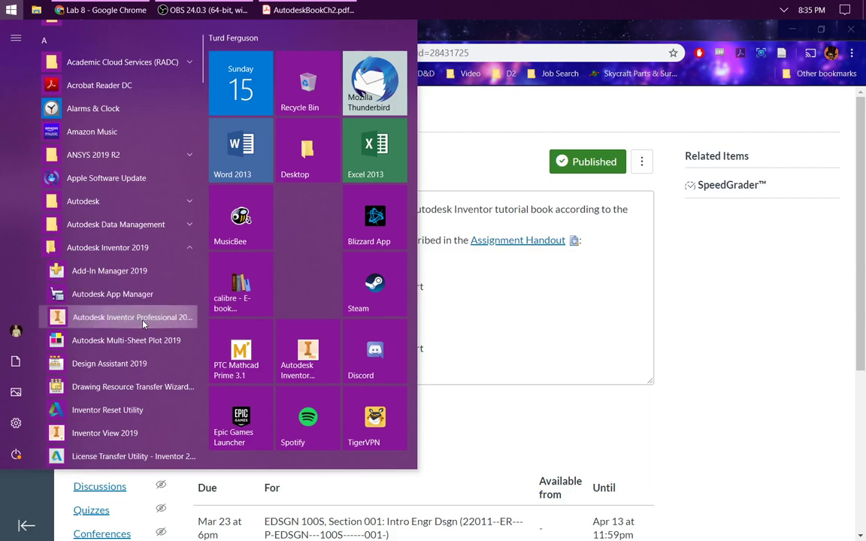
{"action": "left_click", "coordinate": [143, 322]}
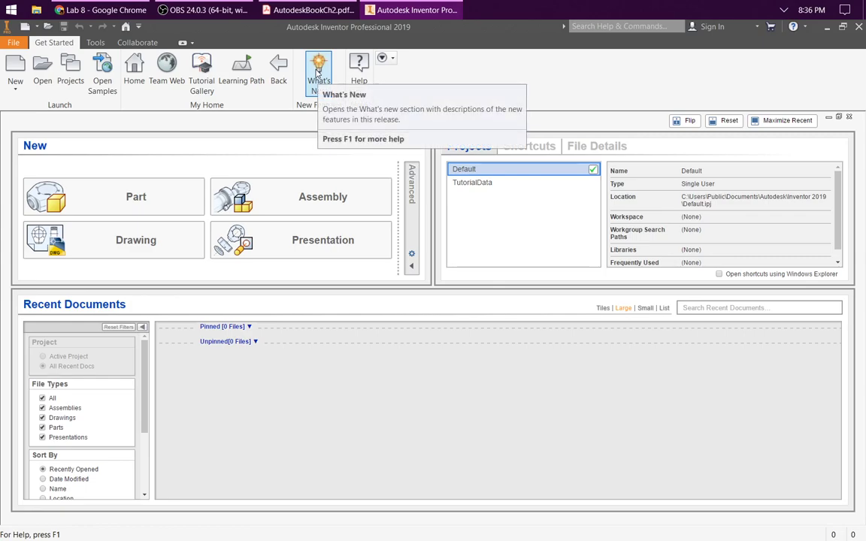
Step: View the Inventor 2019 What's New help page, close it and return to Autodesk Inventor
{"action": "left_click", "coordinate": [317, 72]}
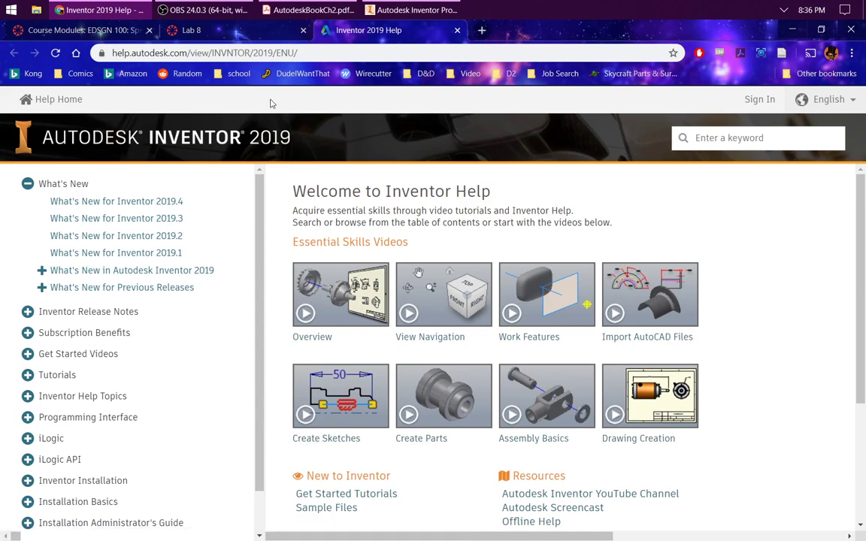
{"action": "middle_click", "coordinate": [366, 31]}
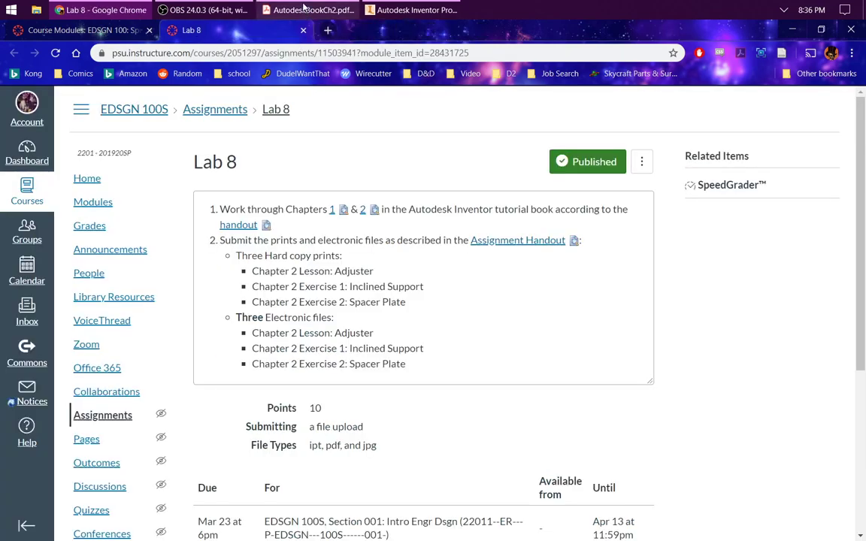
{"action": "left_click", "coordinate": [412, 9]}
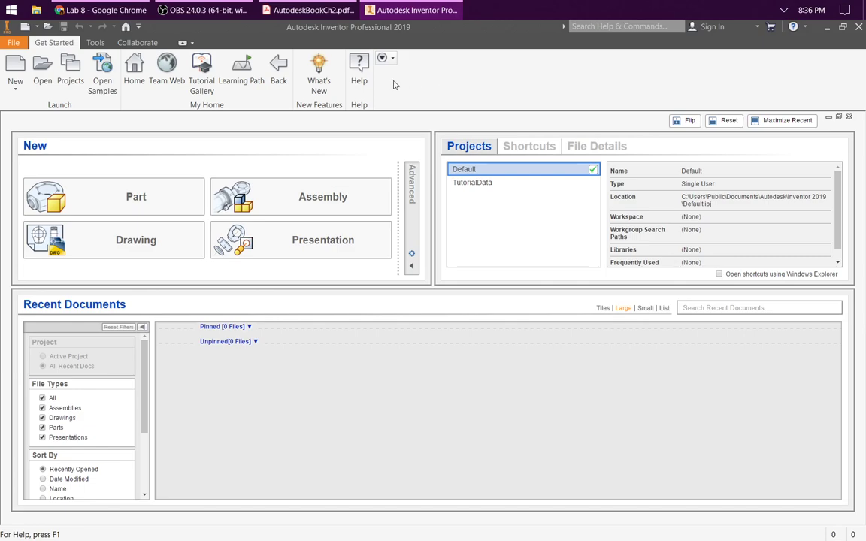
Step: Browse the installed tutorials in the Tutorial Gallery and return to the home page
{"action": "left_click", "coordinate": [200, 78]}
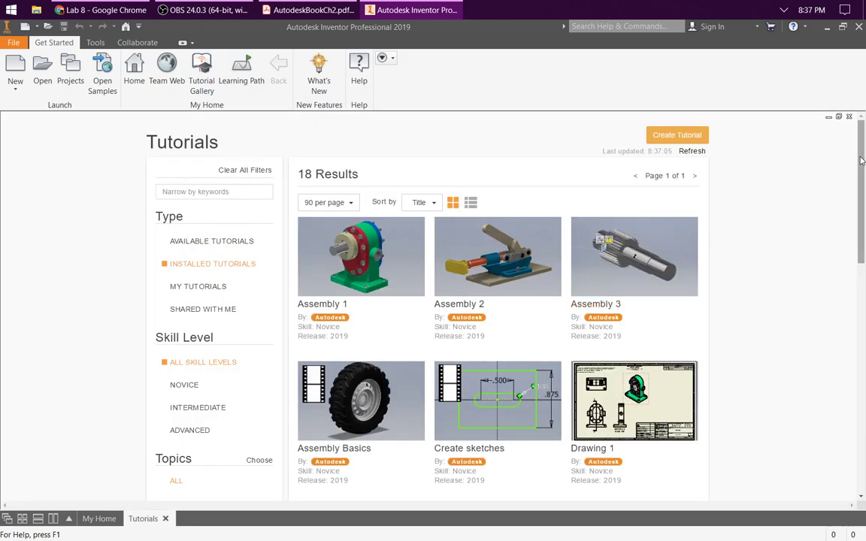
{"action": "left_click_drag", "start_coordinate": [861, 160], "coordinate": [864, 406]}
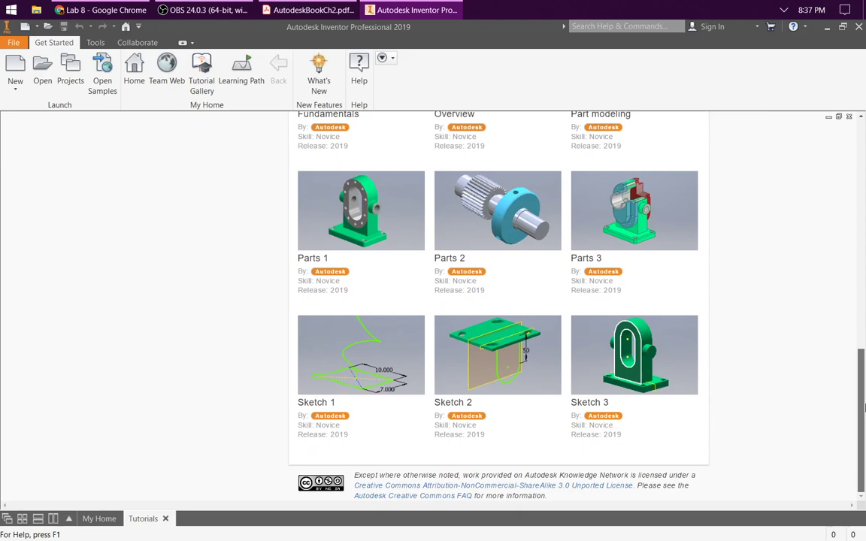
{"action": "left_click_drag", "start_coordinate": [864, 396], "coordinate": [862, 158]}
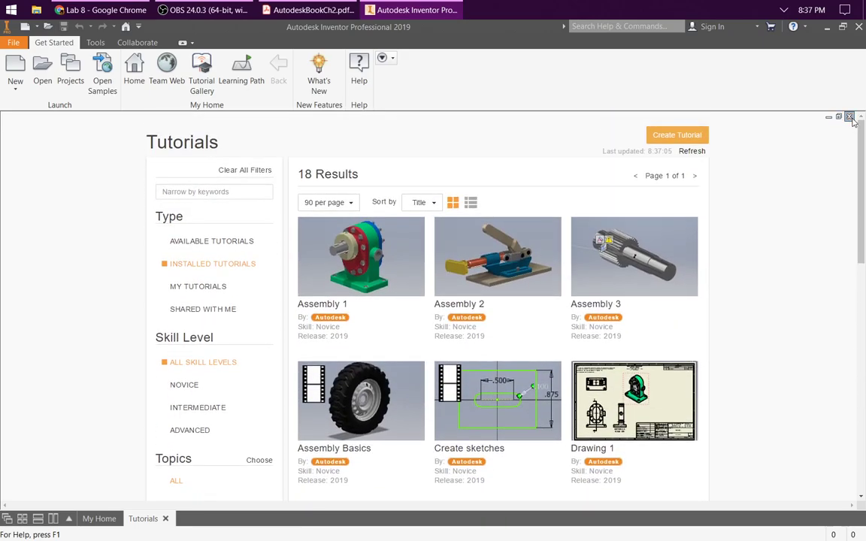
{"action": "left_click", "coordinate": [129, 75]}
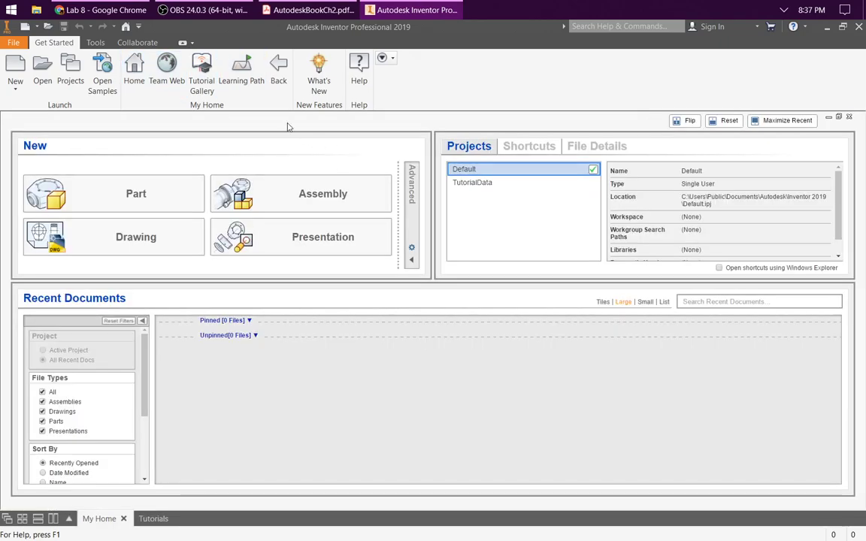
Step: Create a new single-user project named EDSGN and keep EDSGN selected as the active project
{"action": "left_click", "coordinate": [10, 88]}
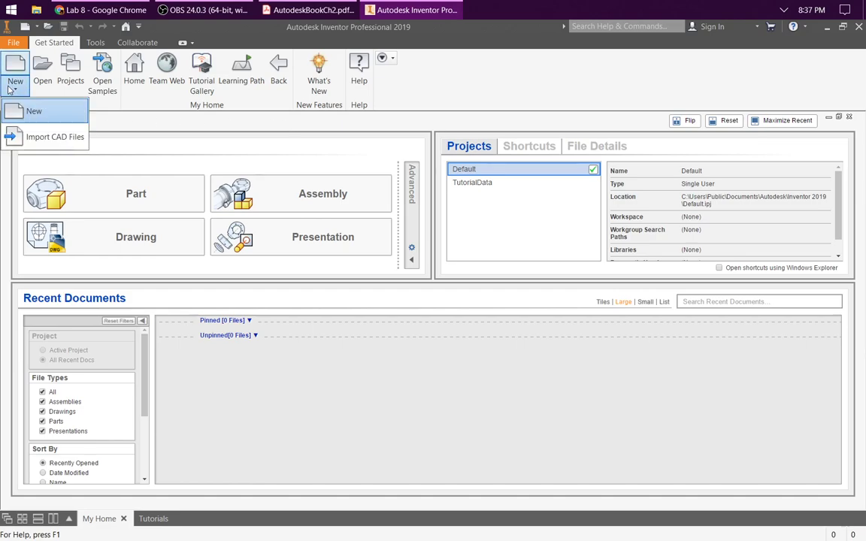
{"action": "left_click", "coordinate": [71, 72]}
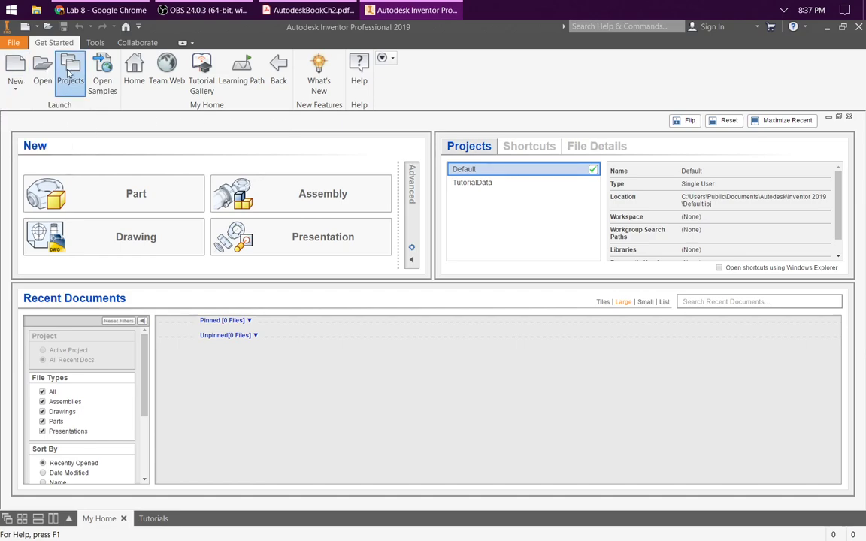
{"action": "left_click", "coordinate": [71, 73]}
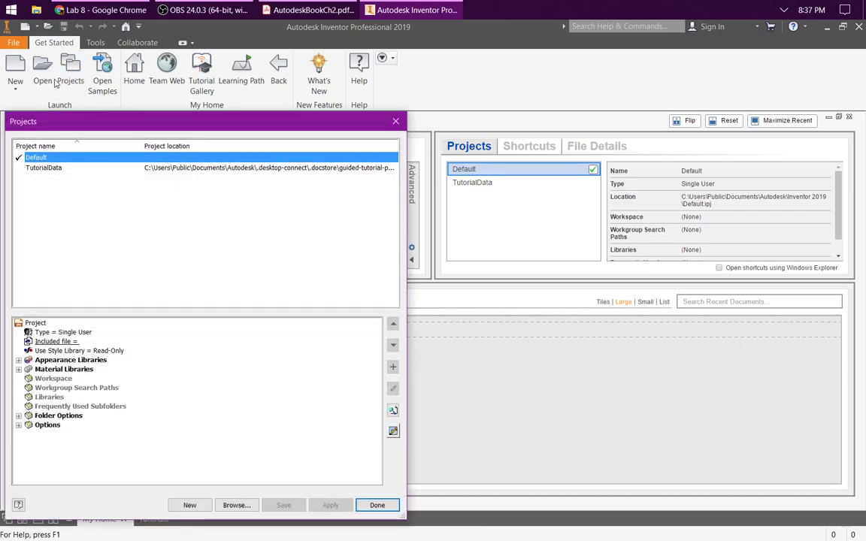
{"action": "left_click", "coordinate": [190, 506]}
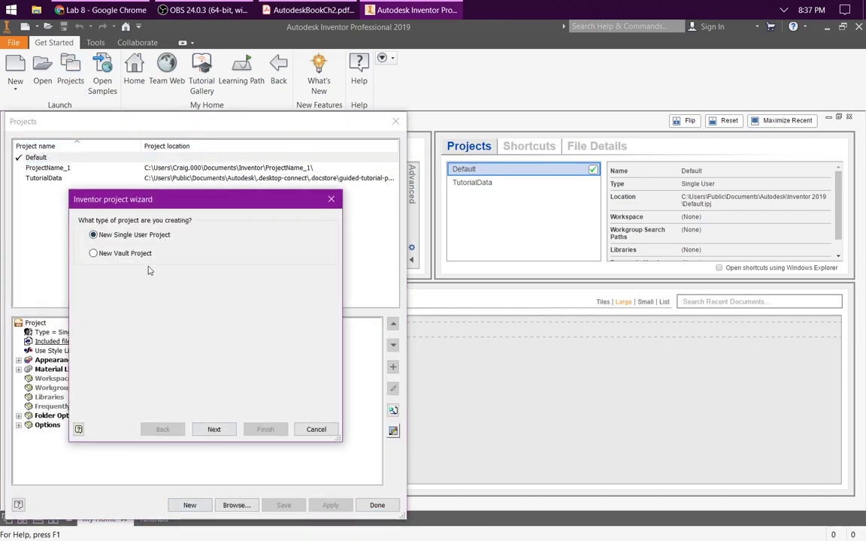
{"action": "left_click", "coordinate": [214, 430]}
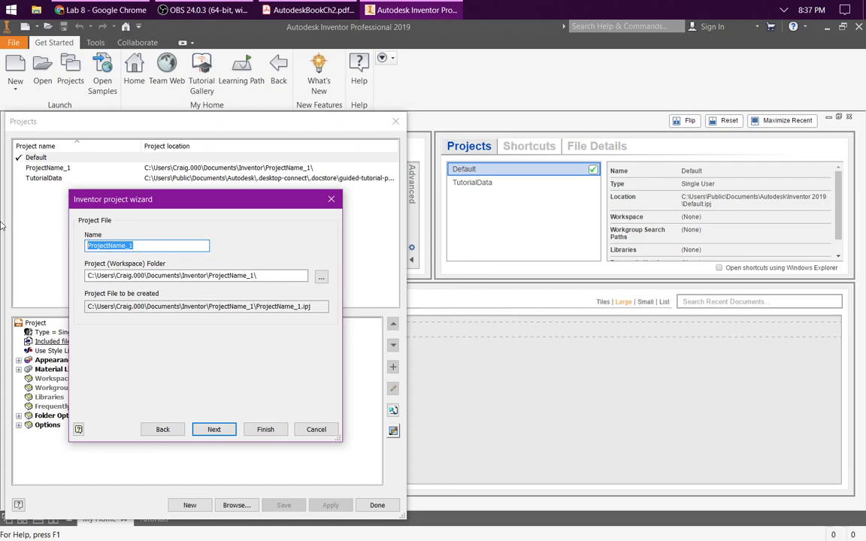
{"action": "type", "text": "ED"}
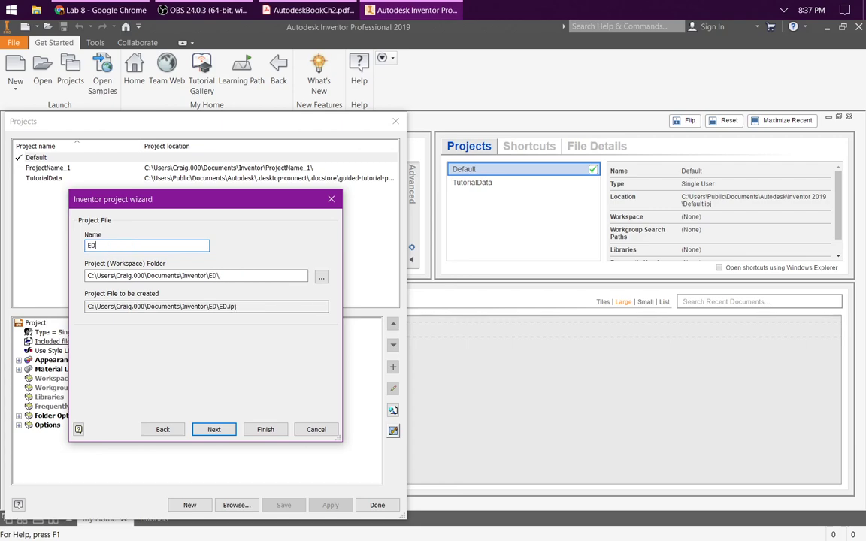
{"action": "type", "text": "SGN"}
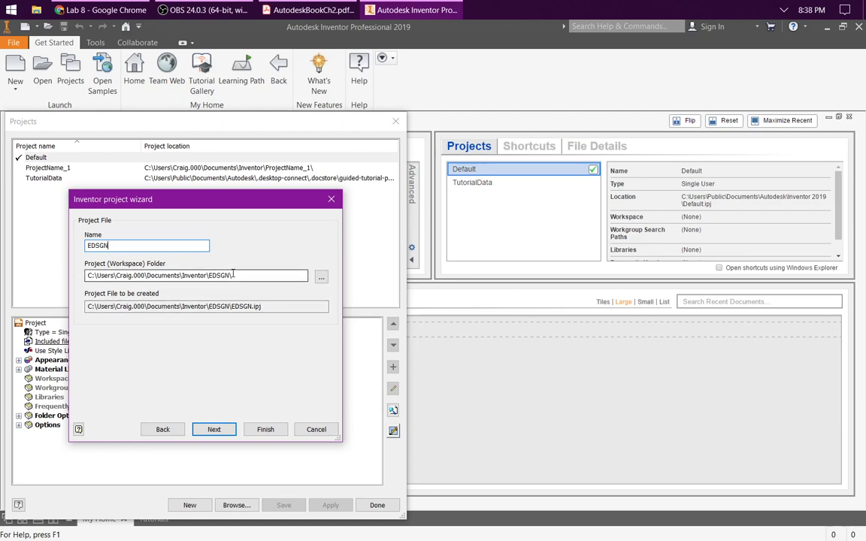
{"action": "left_click", "coordinate": [266, 434]}
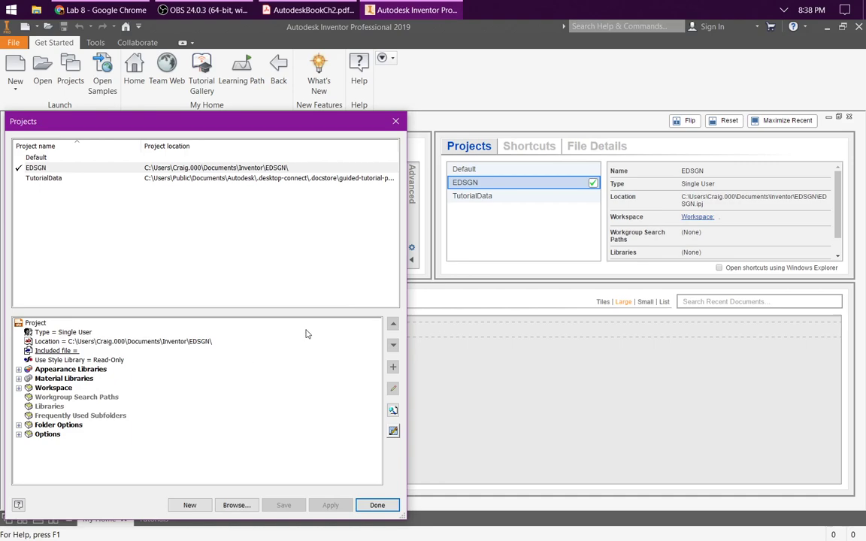
{"action": "left_click", "coordinate": [396, 122]}
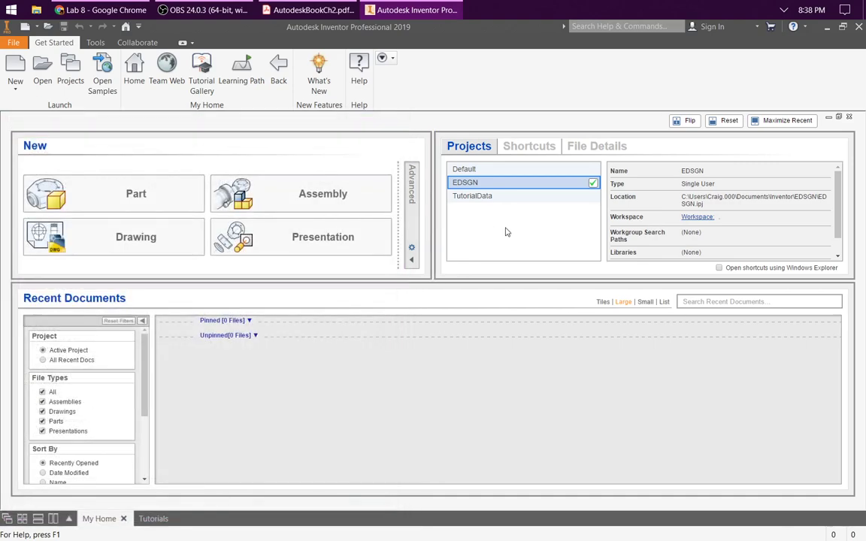
{"action": "left_click", "coordinate": [526, 170]}
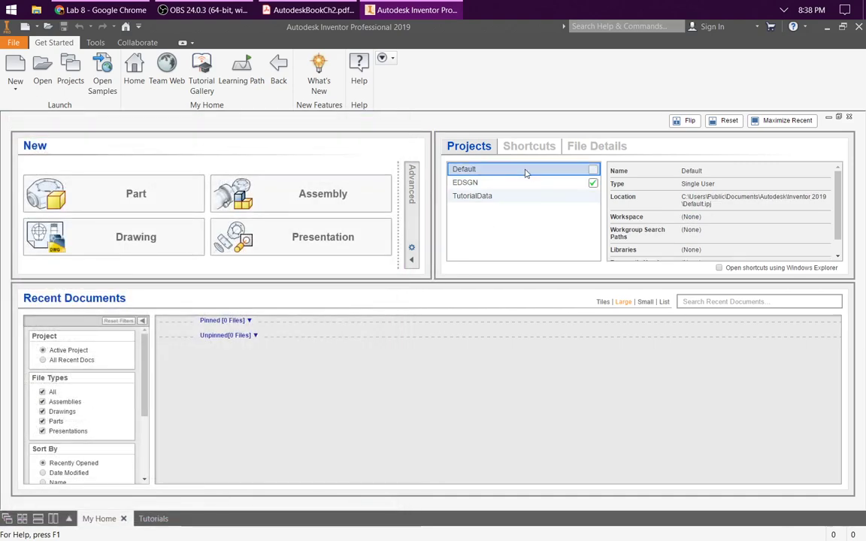
{"action": "left_click", "coordinate": [592, 184]}
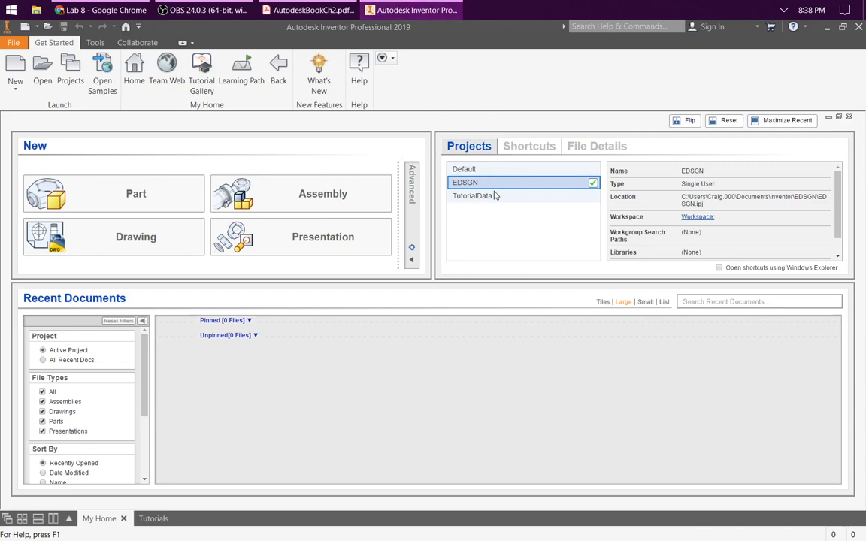
Step: Create a new part file from the Standard.ipt template in the en-US templates folder
{"action": "left_click", "coordinate": [17, 89]}
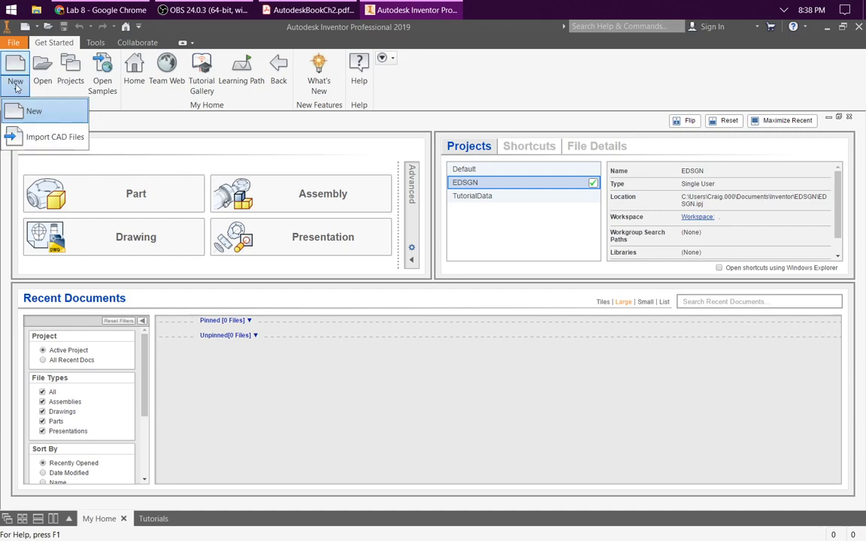
{"action": "left_click", "coordinate": [30, 112]}
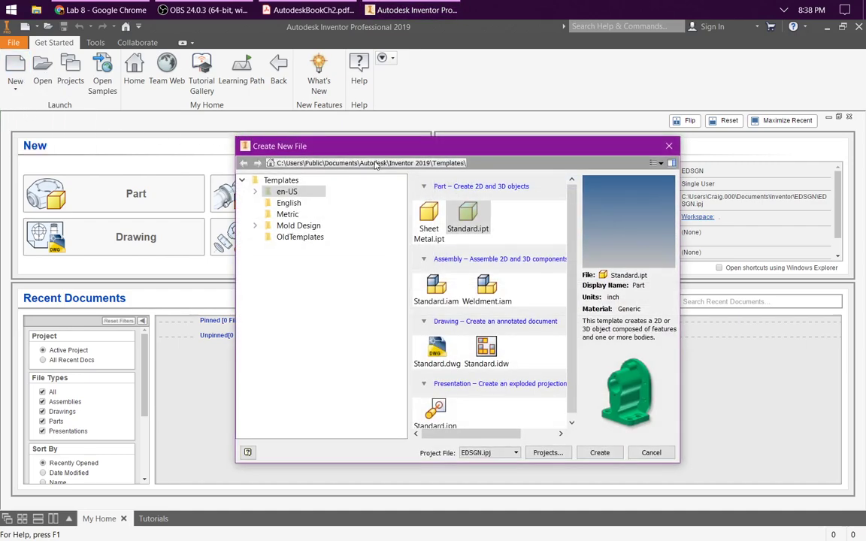
{"action": "left_click", "coordinate": [297, 193]}
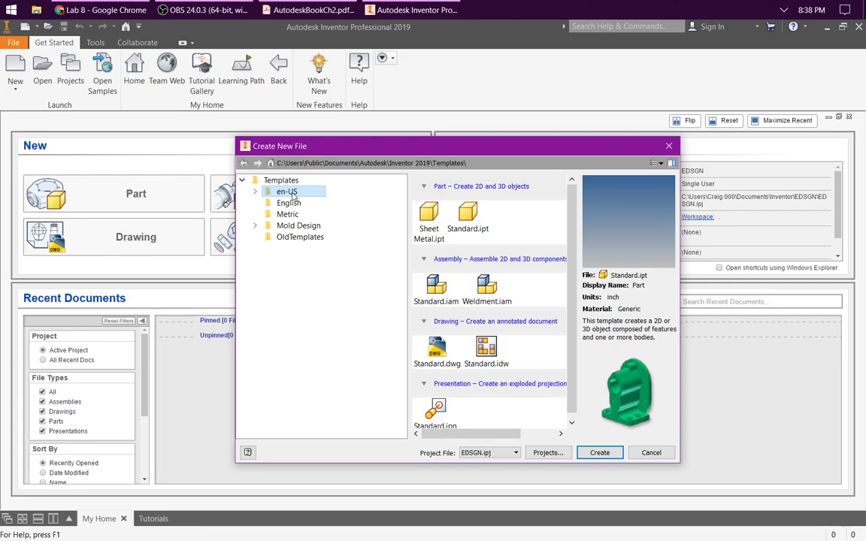
{"action": "left_click", "coordinate": [475, 218]}
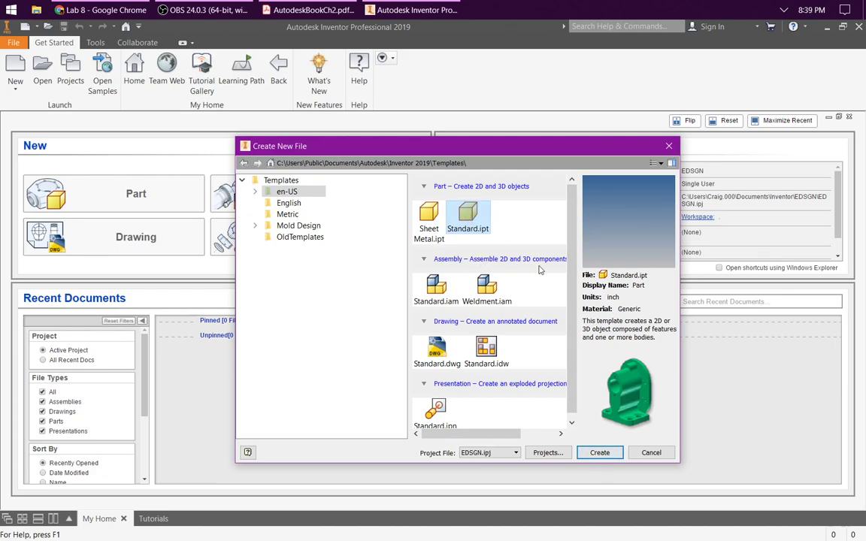
{"action": "left_click", "coordinate": [599, 452]}
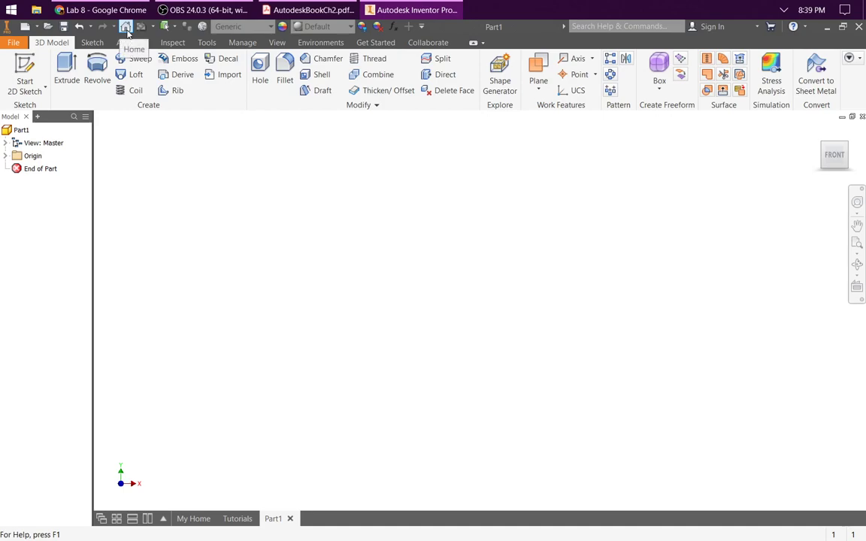
Step: Look through the Sketch, Annotate, Inspect and Tools command sets and return to the 3D Model commands
{"action": "left_click", "coordinate": [93, 43]}
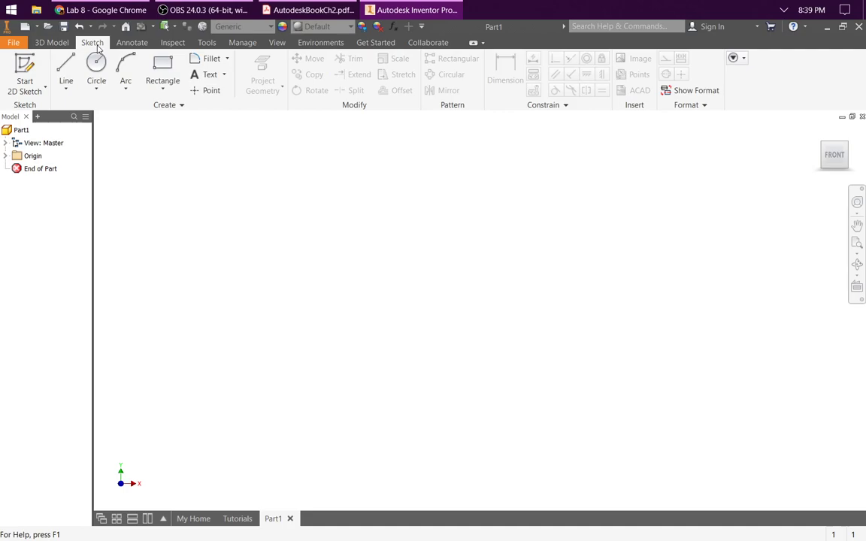
{"action": "left_click", "coordinate": [132, 42]}
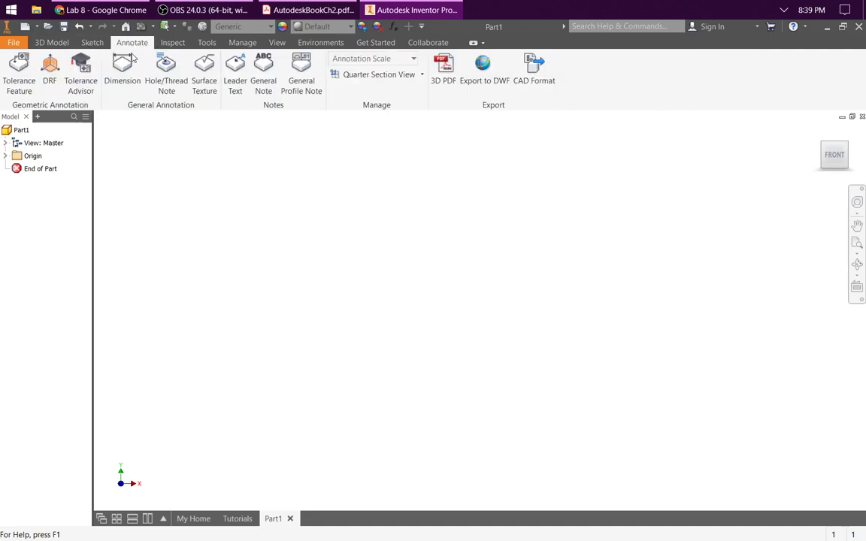
{"action": "left_click", "coordinate": [173, 42]}
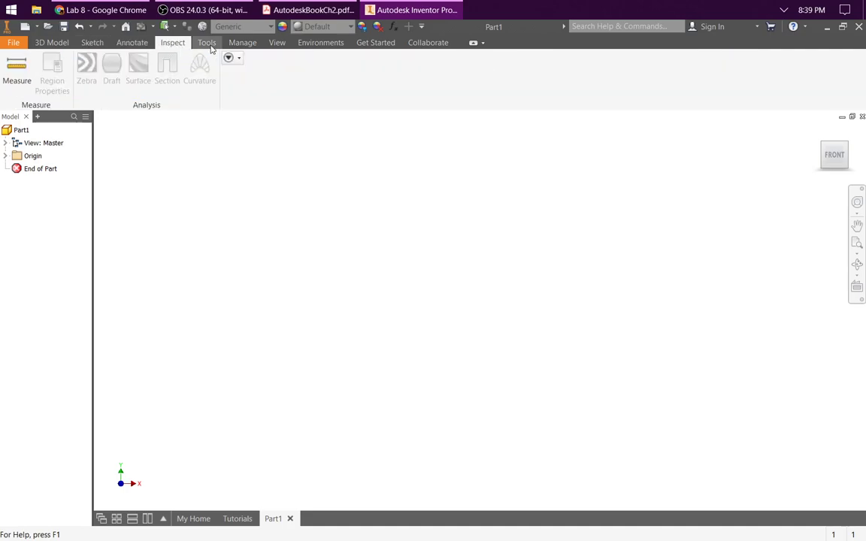
{"action": "left_click", "coordinate": [207, 43]}
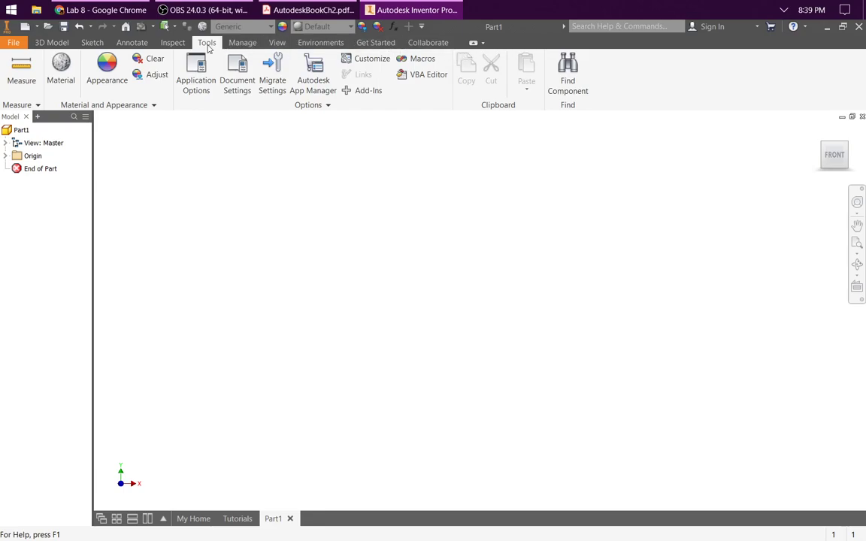
{"action": "left_click", "coordinate": [47, 45]}
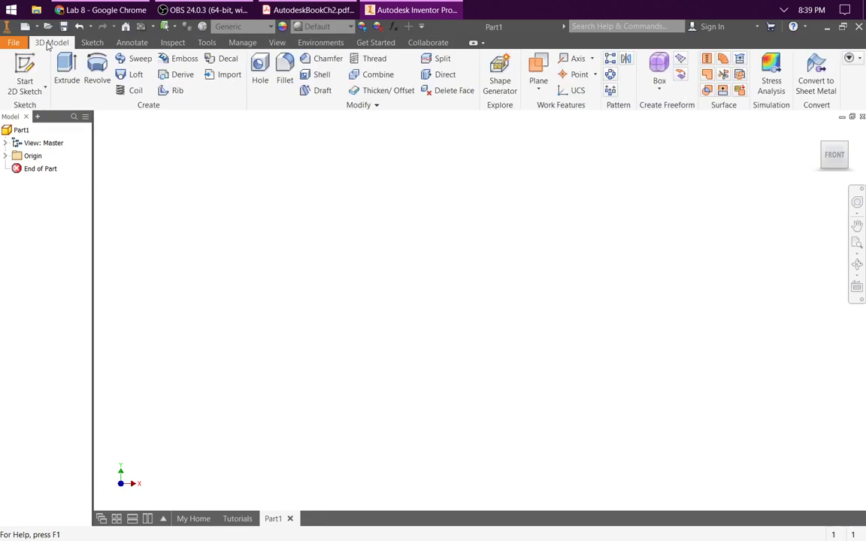
{"action": "left_click", "coordinate": [92, 43]}
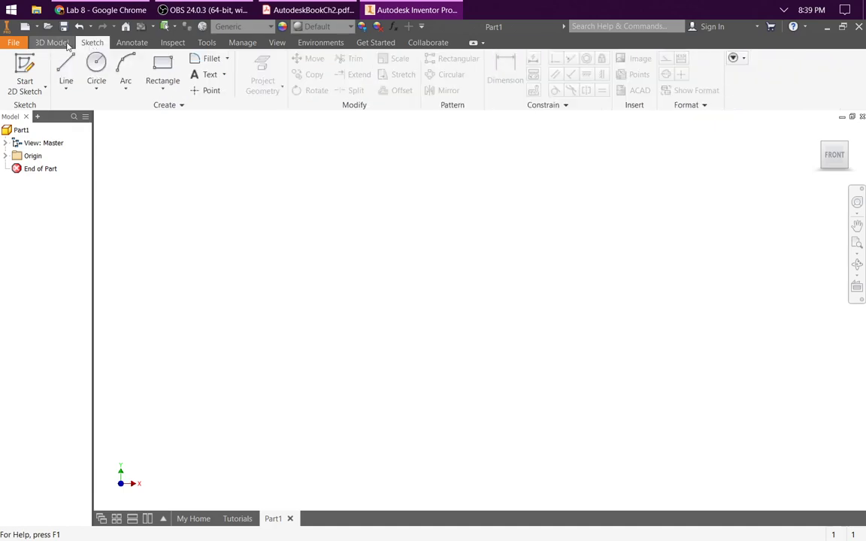
{"action": "left_click", "coordinate": [67, 44]}
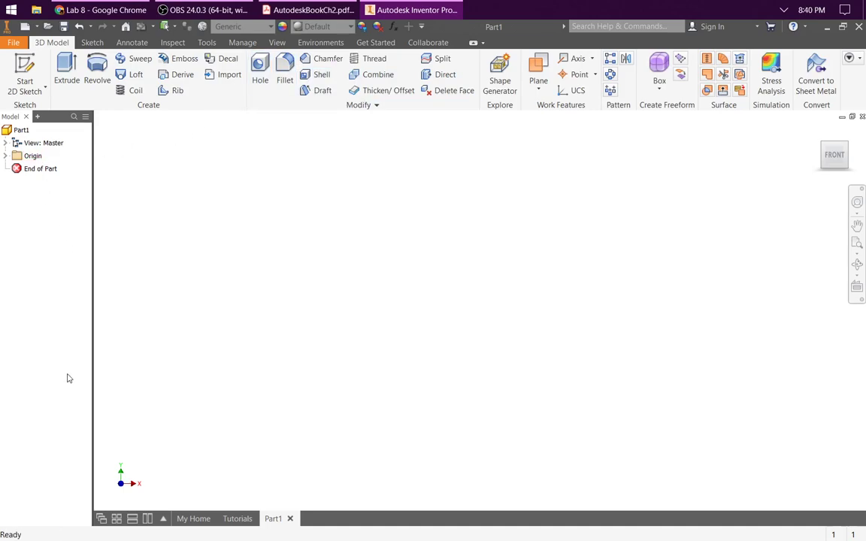
Step: Expand the part's Origin folder and switch the YZ Plane's visibility on and back off
{"action": "left_click", "coordinate": [5, 157]}
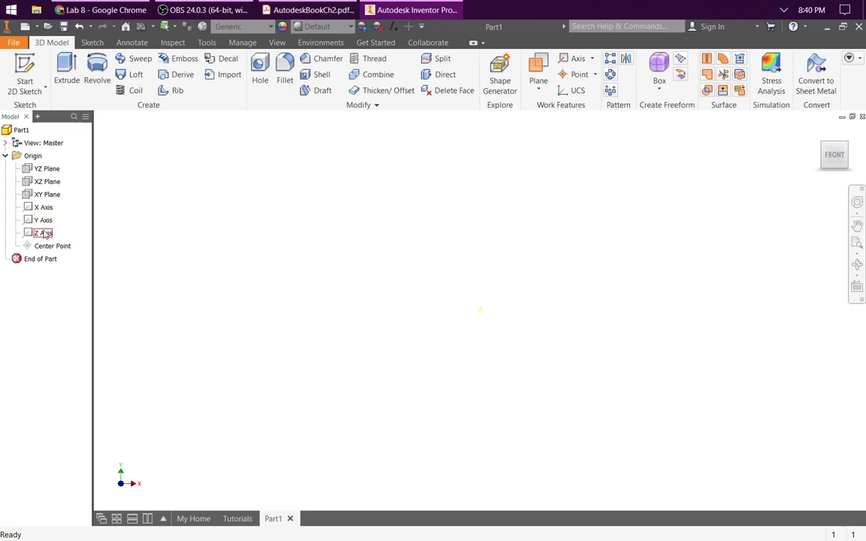
{"action": "right_click", "coordinate": [52, 170]}
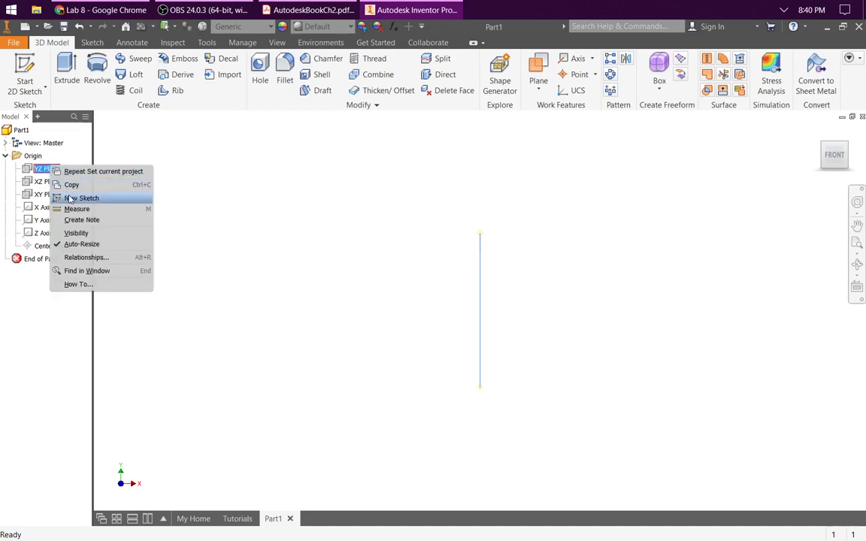
{"action": "left_click", "coordinate": [83, 234]}
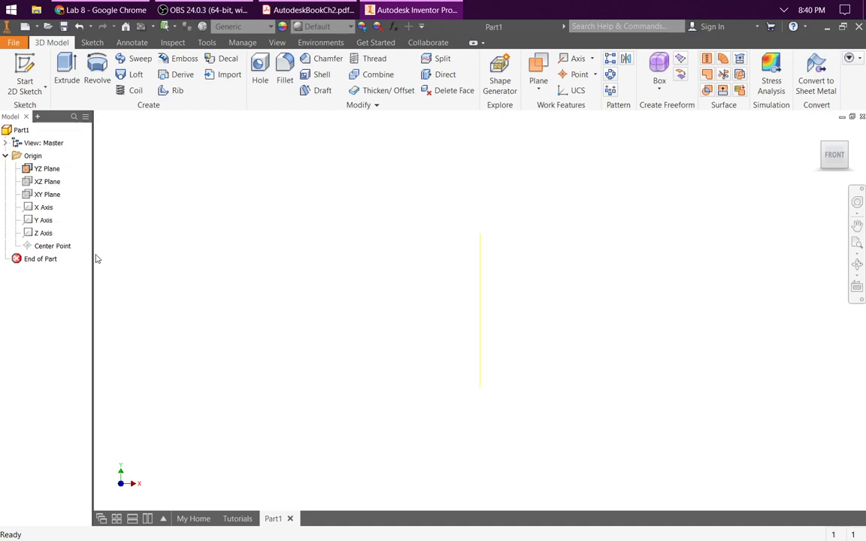
{"action": "right_click", "coordinate": [38, 170]}
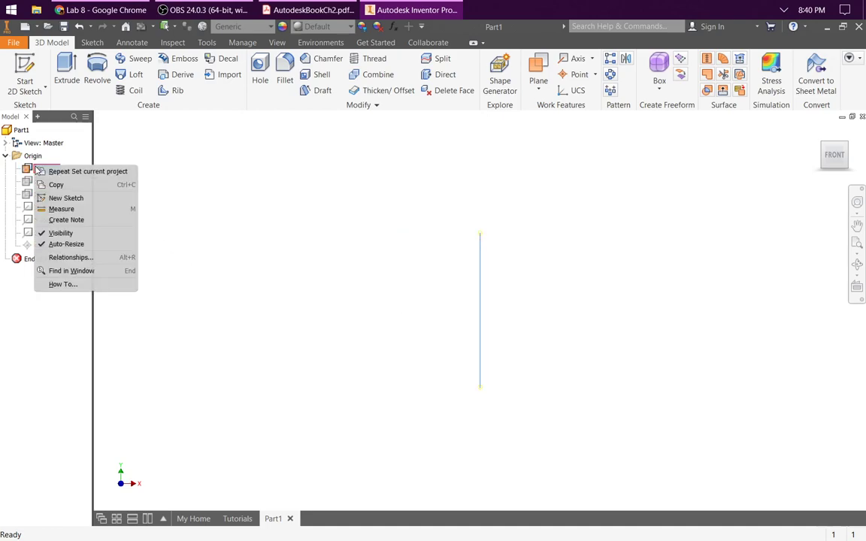
{"action": "left_click", "coordinate": [65, 234]}
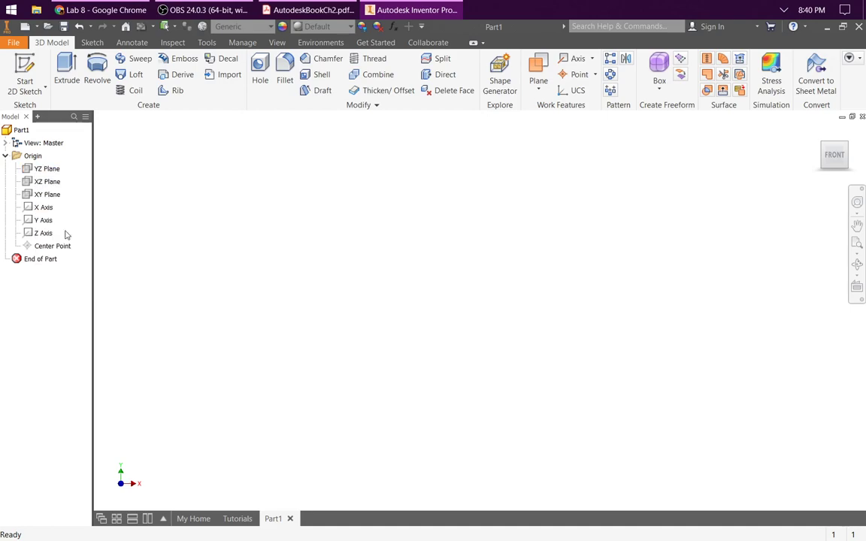
Step: Make the YZ, XZ and XY origin planes visible
{"action": "right_click", "coordinate": [44, 172]}
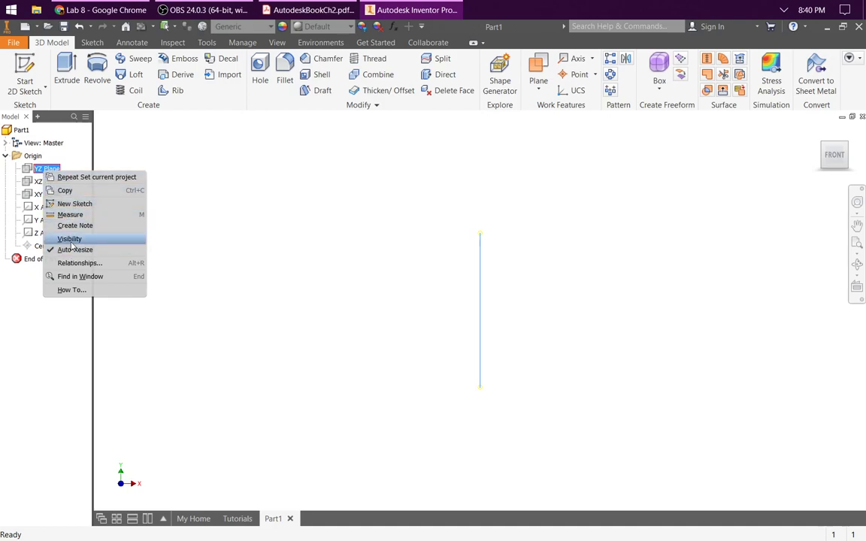
{"action": "left_click", "coordinate": [69, 238]}
{"action": "right_click", "coordinate": [45, 183]}
{"action": "left_click", "coordinate": [70, 249]}
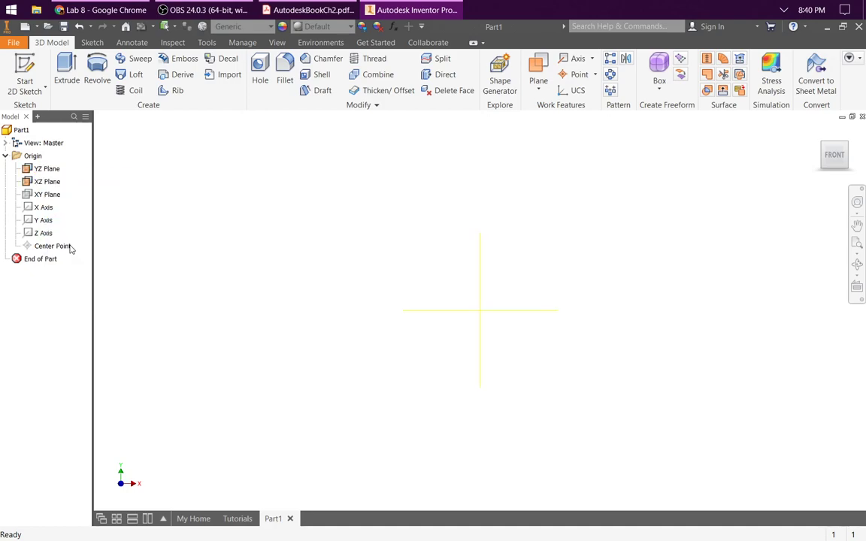
{"action": "right_click", "coordinate": [51, 195]}
{"action": "left_click", "coordinate": [69, 263]}
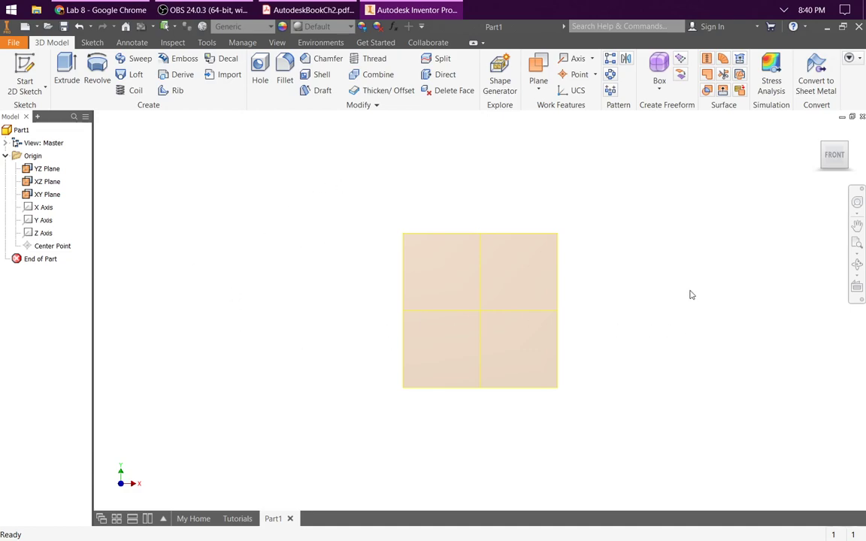
Step: View the three origin planes from an angle in 3D and undo the XY Plane's visibility change
{"action": "key", "text": "F2"}
{"action": "left_click_drag", "start_coordinate": [666, 319], "coordinate": [537, 345]}
{"action": "key", "text": "Escape"}
{"action": "key", "text": "F4"}
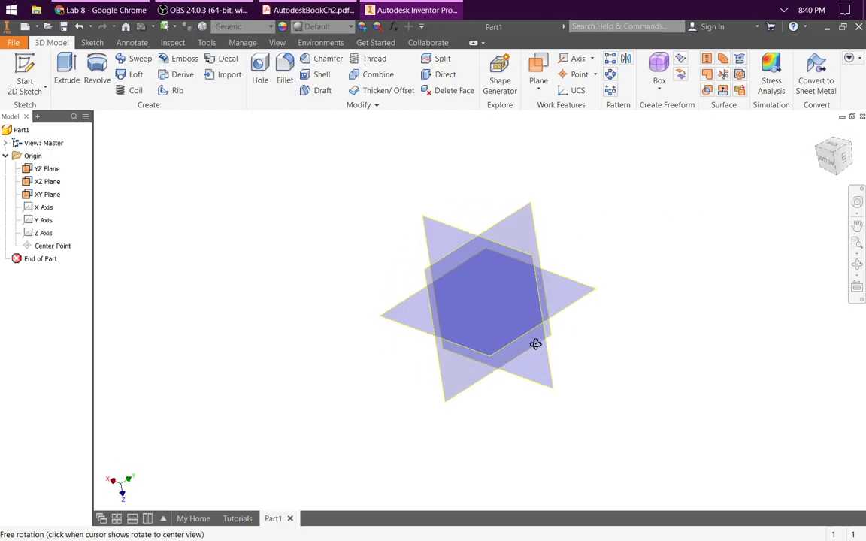
{"action": "right_click", "coordinate": [791, 184]}
{"action": "left_click", "coordinate": [733, 182]}
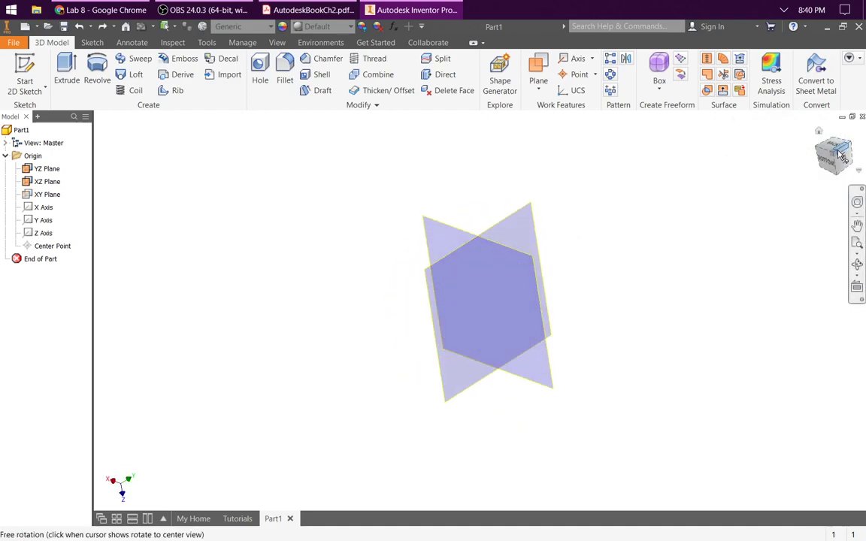
Step: Rotate the view with the ViewCube and pan it to examine the YZ and XZ planes
{"action": "mouse_move", "coordinate": [834, 154]}
{"action": "left_mouse_down"}
{"action": "mouse_move", "coordinate": [815, 178]}
{"action": "mouse_move", "coordinate": [860, 135]}
{"action": "mouse_move", "coordinate": [862, 181]}
{"action": "mouse_move", "coordinate": [849, 174]}
{"action": "mouse_move", "coordinate": [797, 222]}
{"action": "left_mouse_up"}
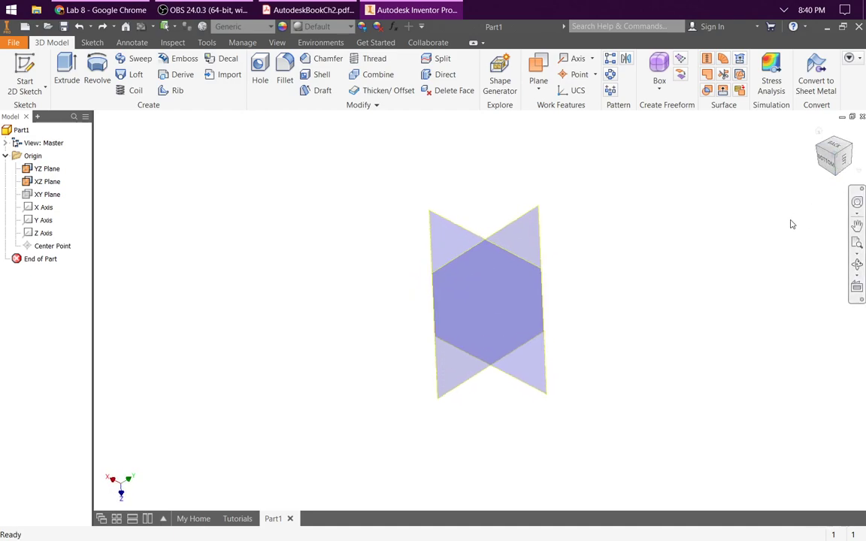
{"action": "key", "text": "F2"}
{"action": "left_click_drag", "start_coordinate": [643, 238], "coordinate": [606, 250]}
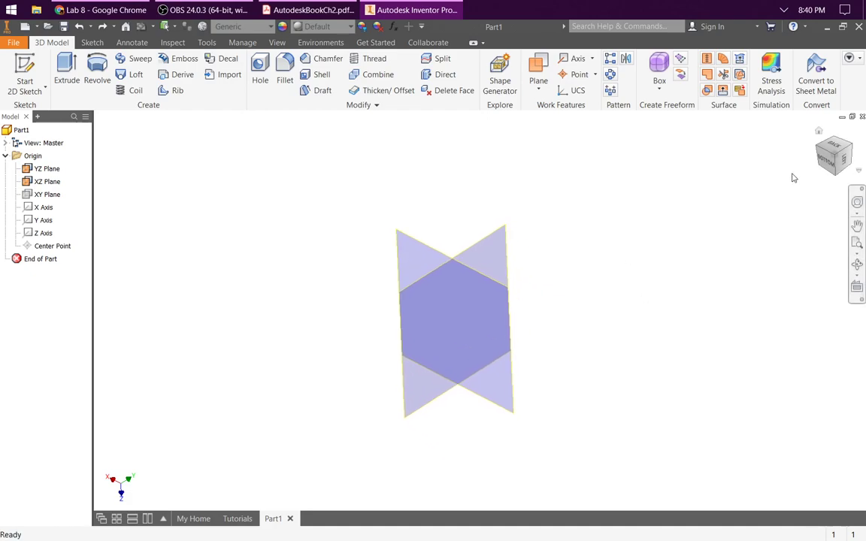
Step: Return to the home view and make the XY origin plane visible again
{"action": "left_click", "coordinate": [818, 132]}
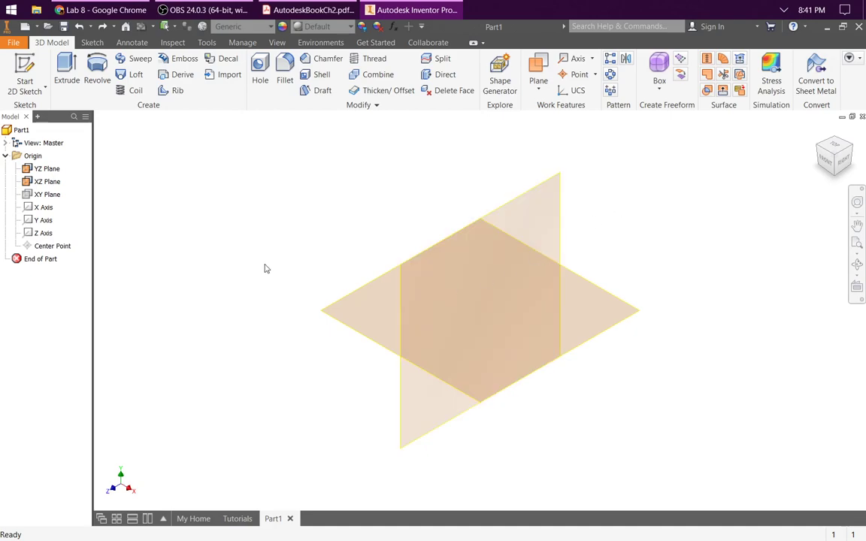
{"action": "right_click", "coordinate": [43, 194]}
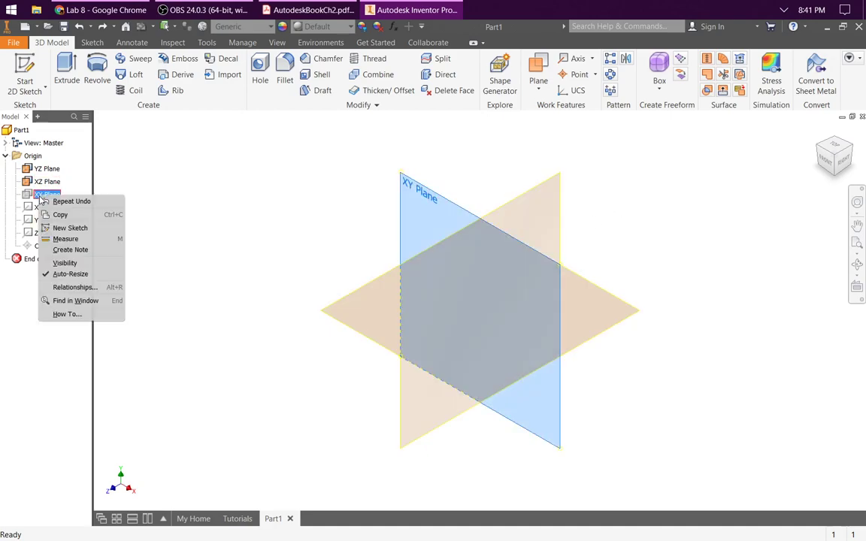
{"action": "left_click", "coordinate": [75, 265]}
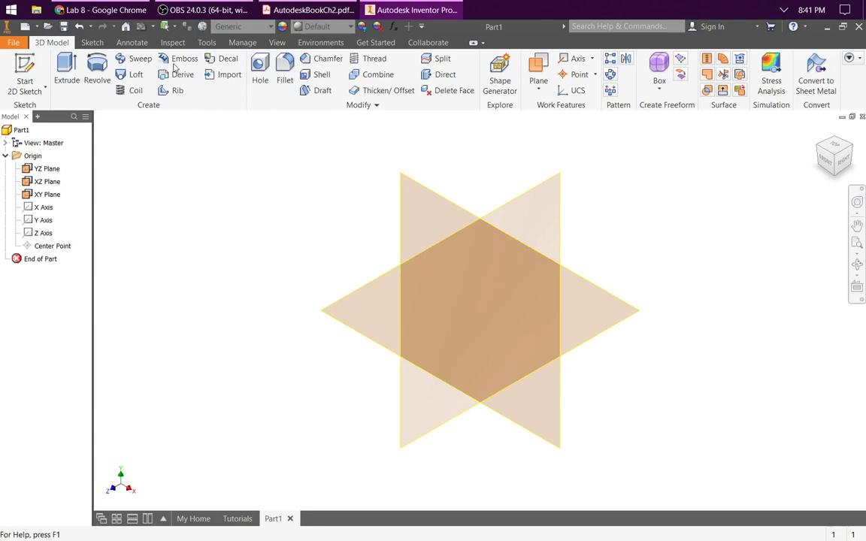
{"action": "left_click", "coordinate": [25, 75]}
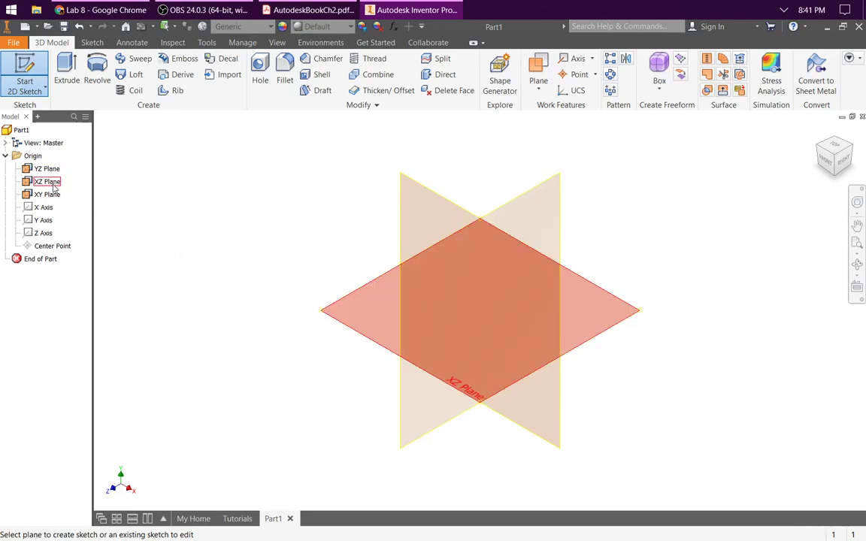
{"action": "left_click", "coordinate": [446, 202]}
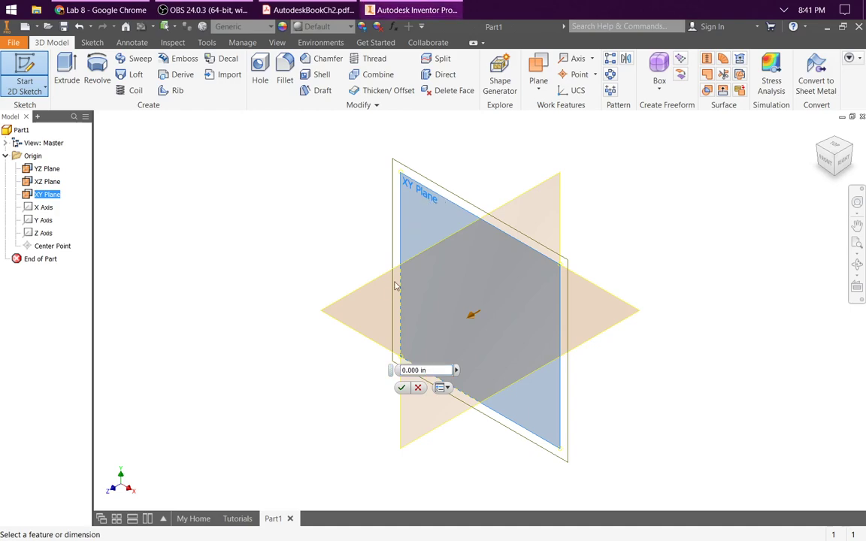
{"action": "key", "text": "Escape"}
Step: Start a new 2D sketch on the XY Plane
{"action": "left_click", "coordinate": [28, 68]}
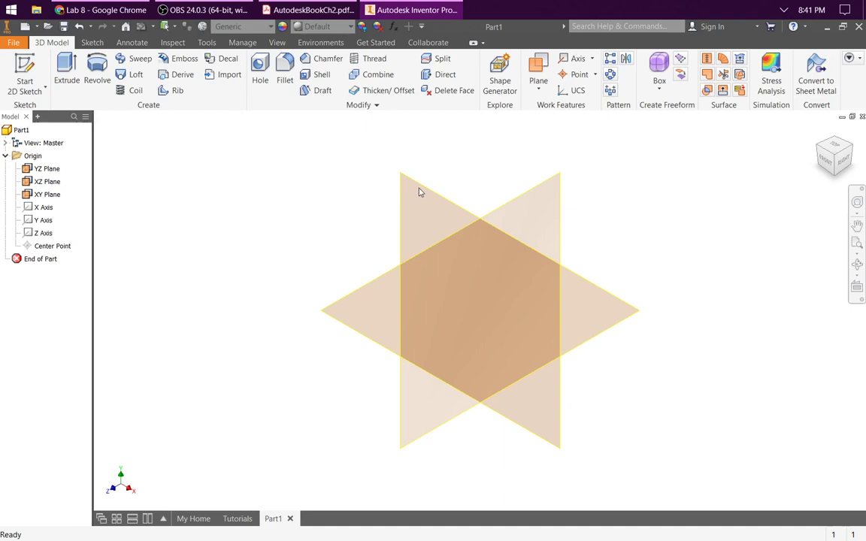
{"action": "left_click", "coordinate": [427, 189]}
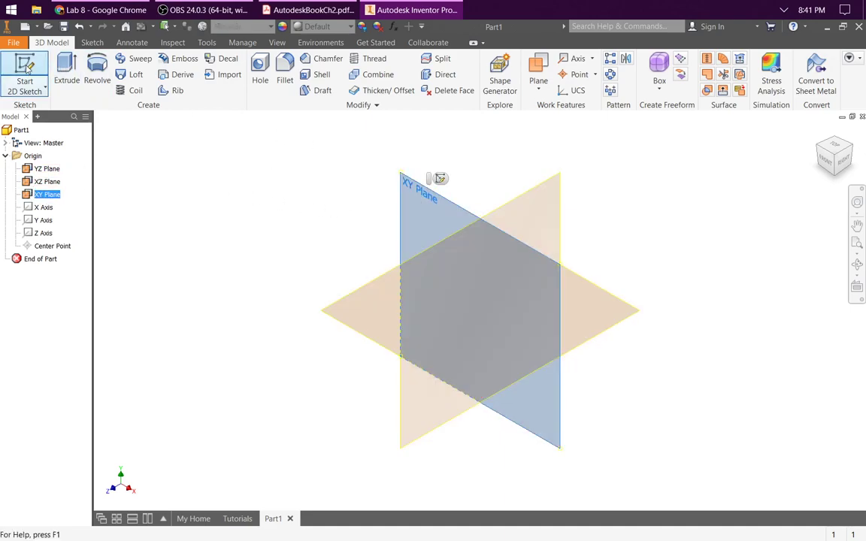
{"action": "left_click", "coordinate": [25, 71]}
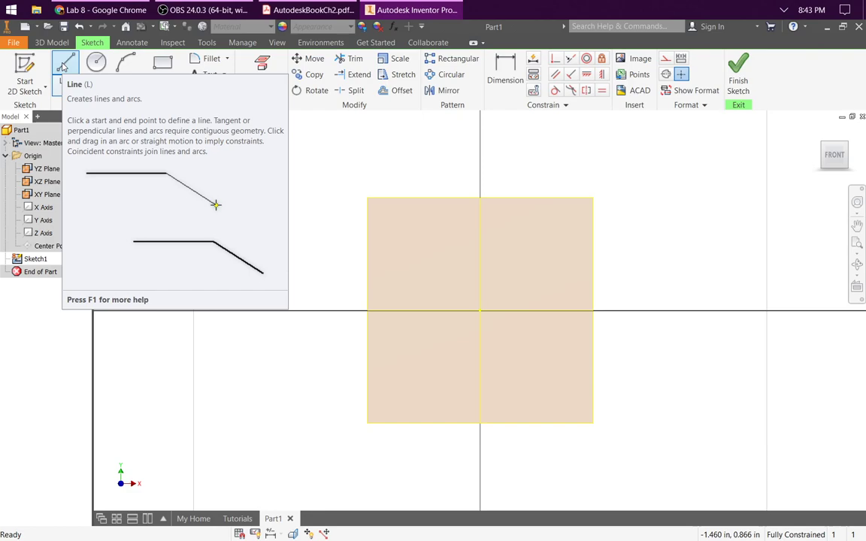
Step: Sketch a horizontal line about 0.387 in long below the horizontal axis and just beyond the vertical axis, then end the Line command
{"action": "left_click", "coordinate": [64, 67]}
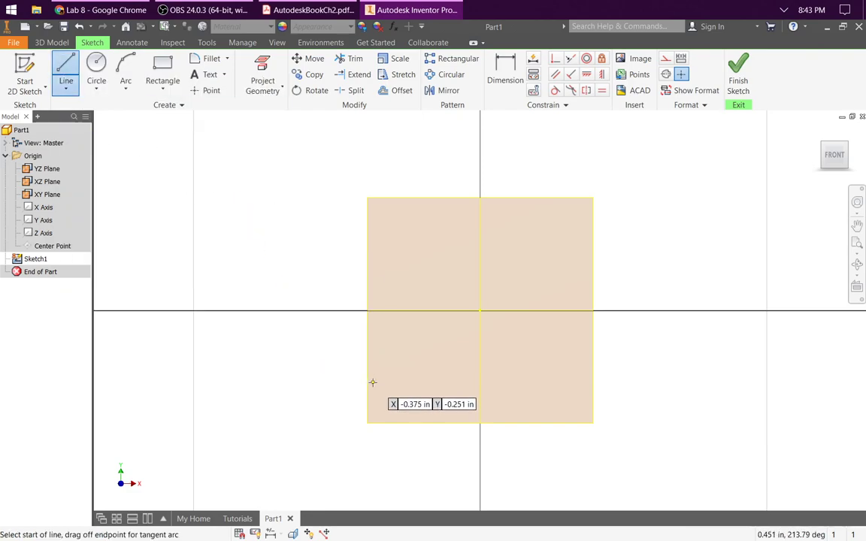
{"action": "left_click", "coordinate": [495, 366]}
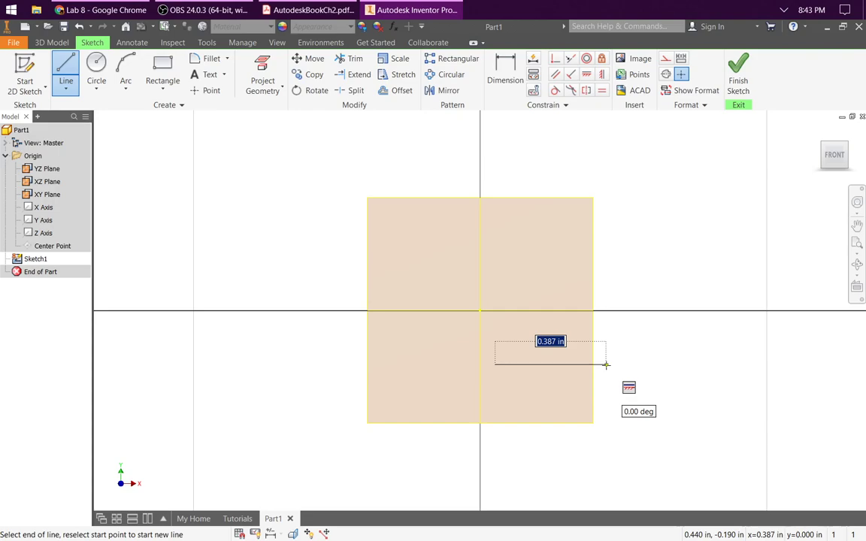
{"action": "left_click", "coordinate": [606, 364]}
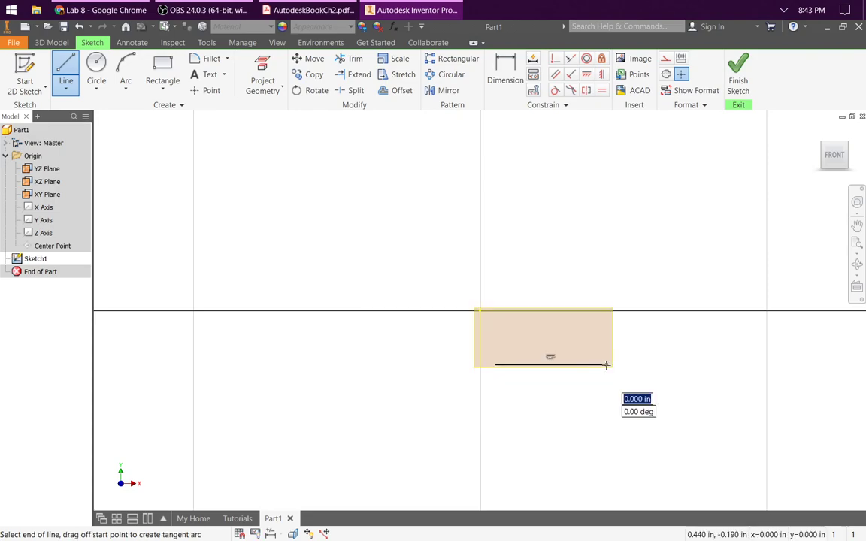
{"action": "right_click", "coordinate": [603, 297]}
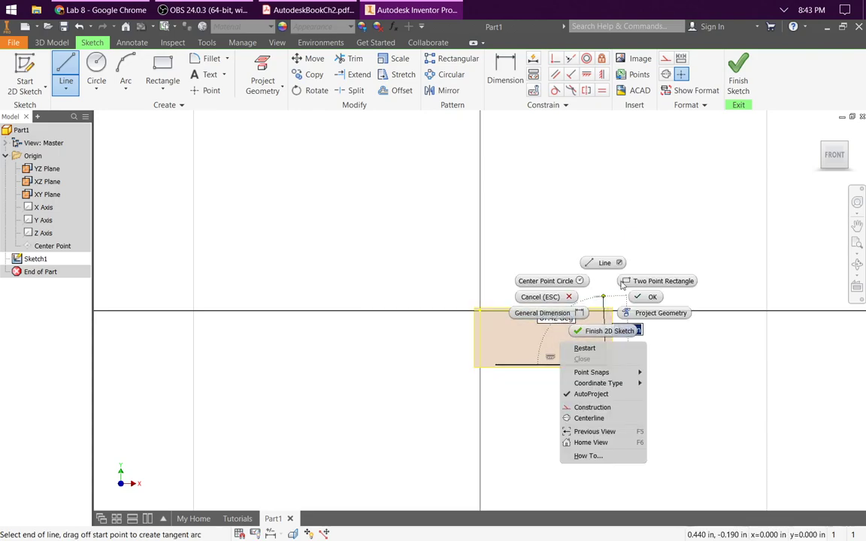
{"action": "left_click", "coordinate": [627, 282]}
{"action": "key", "text": "Escape"}
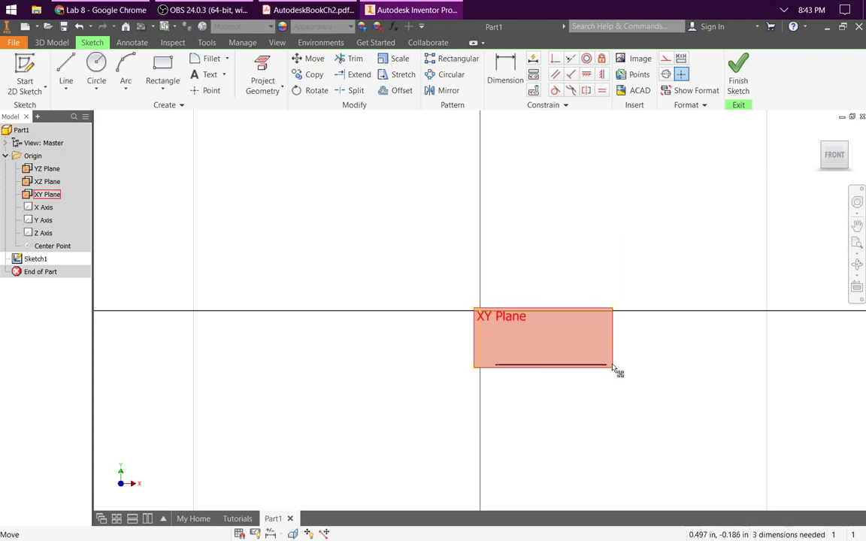
Step: Complete a closed L-shaped profile from the line's far endpoint, with edges about 0.266 in up, a step inward, 0.309 in up and 0.178 in across
{"action": "left_click", "coordinate": [63, 62]}
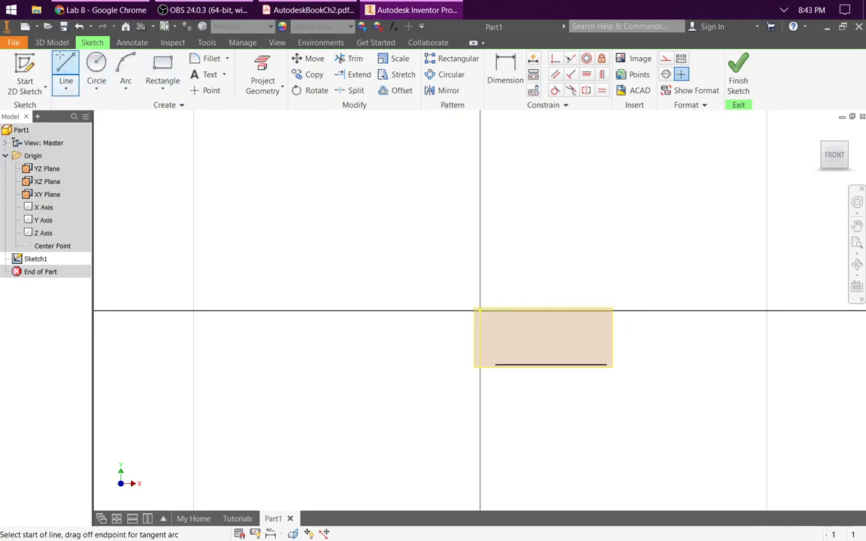
{"action": "left_click", "coordinate": [606, 365]}
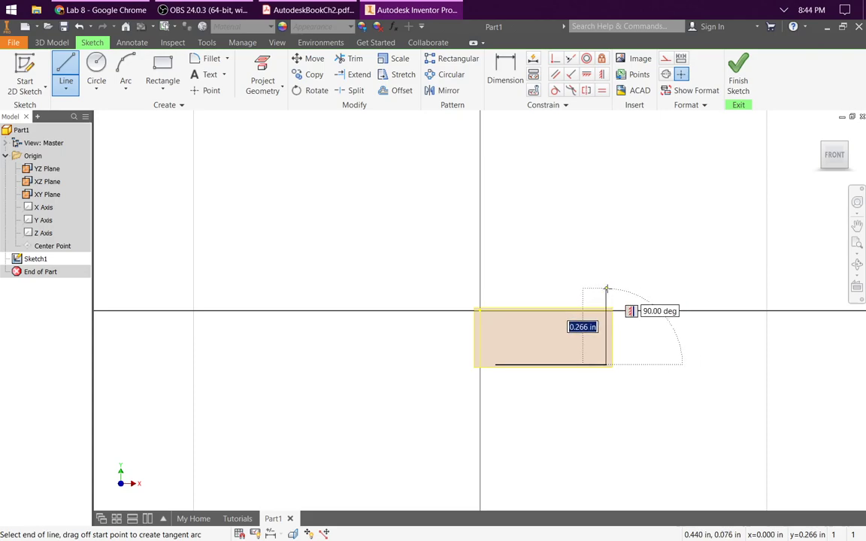
{"action": "left_click", "coordinate": [607, 289]}
{"action": "left_click", "coordinate": [547, 289]}
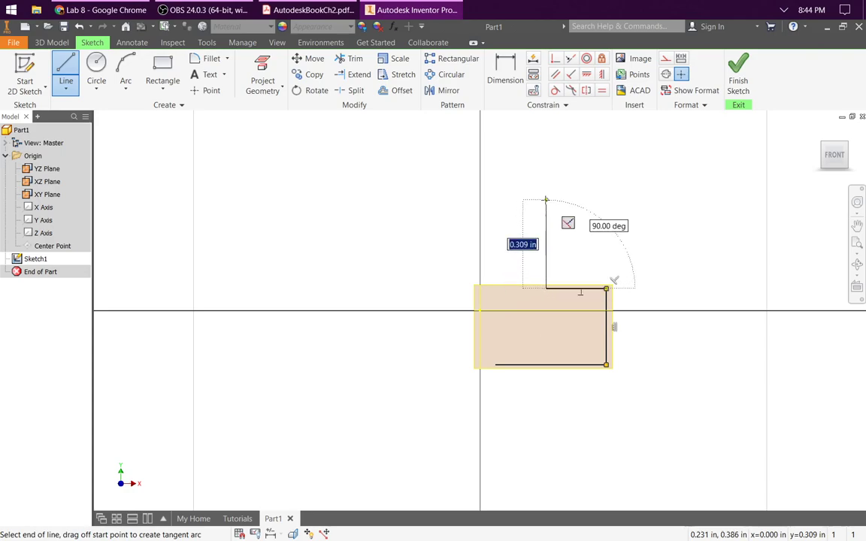
{"action": "left_click", "coordinate": [546, 200]}
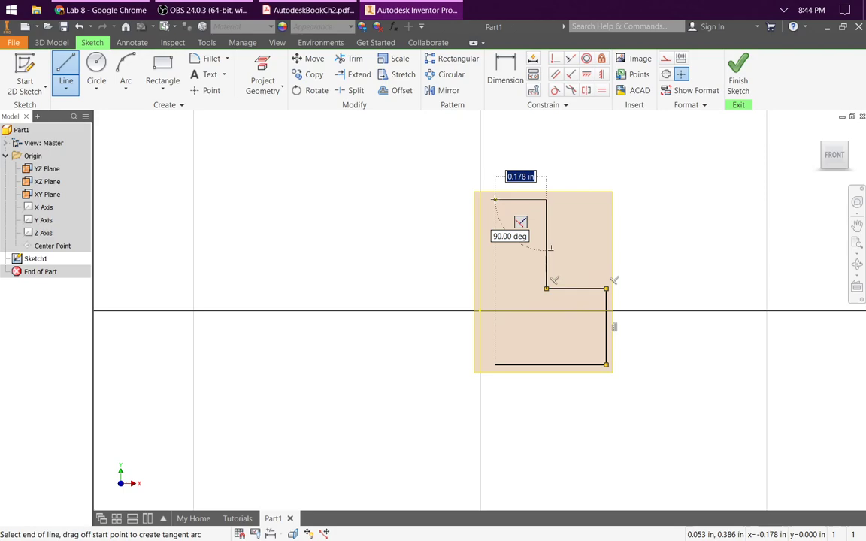
{"action": "left_click", "coordinate": [494, 200]}
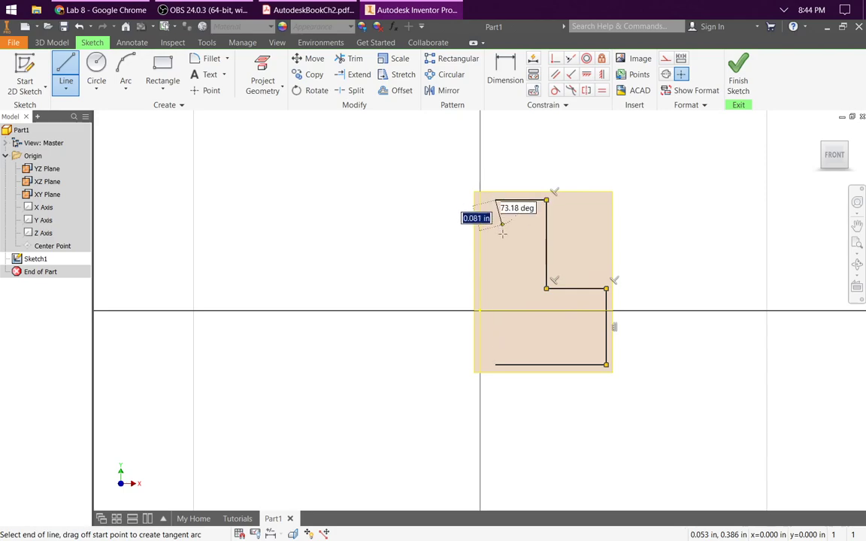
{"action": "left_click", "coordinate": [517, 385]}
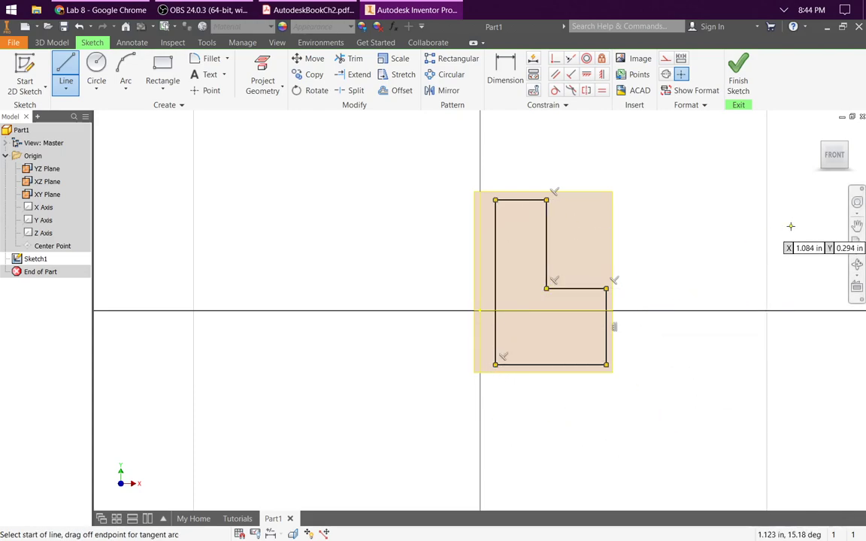
{"action": "key", "text": "Escape"}
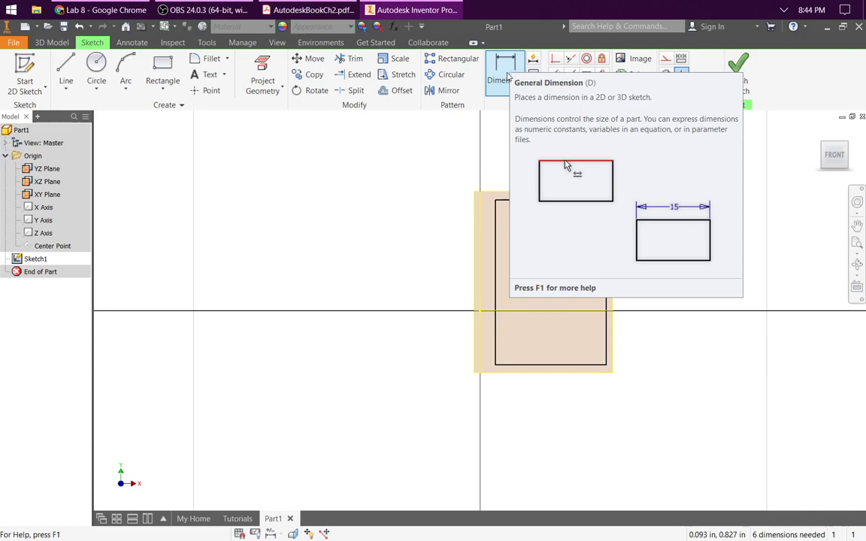
{"action": "left_click", "coordinate": [517, 88]}
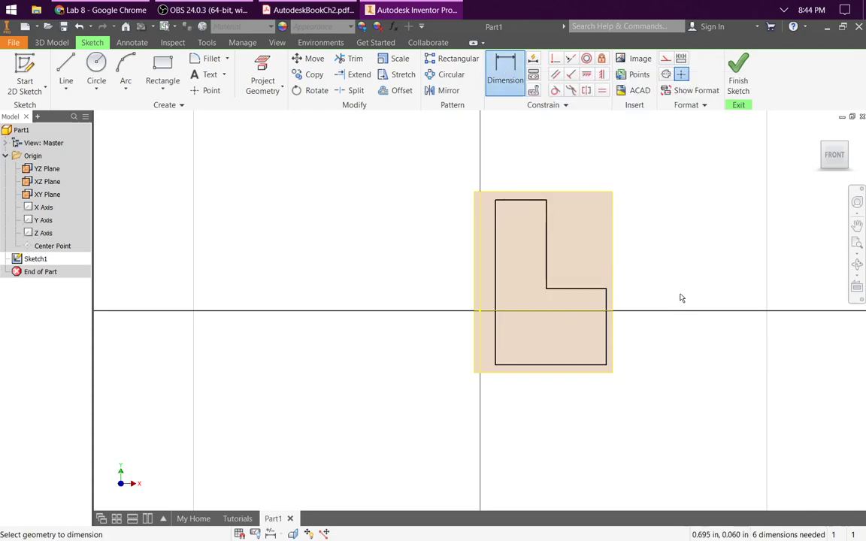
{"action": "left_click", "coordinate": [560, 367]}
{"action": "left_click", "coordinate": [560, 367]}
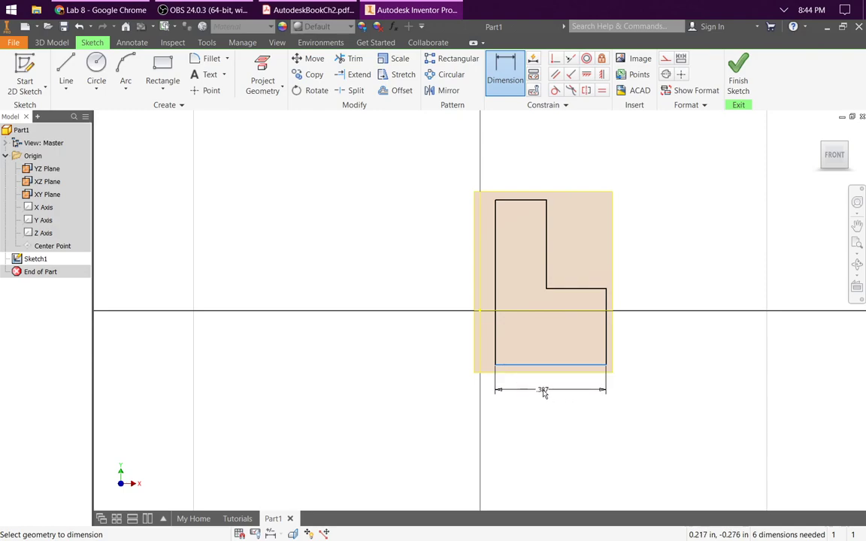
{"action": "key", "text": "Escape"}
{"action": "left_click", "coordinate": [505, 79]}
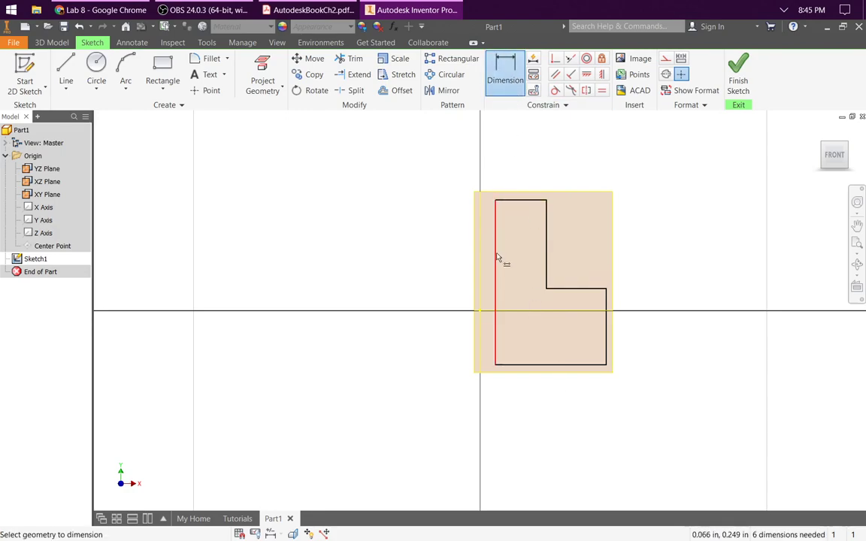
{"action": "left_click", "coordinate": [497, 348]}
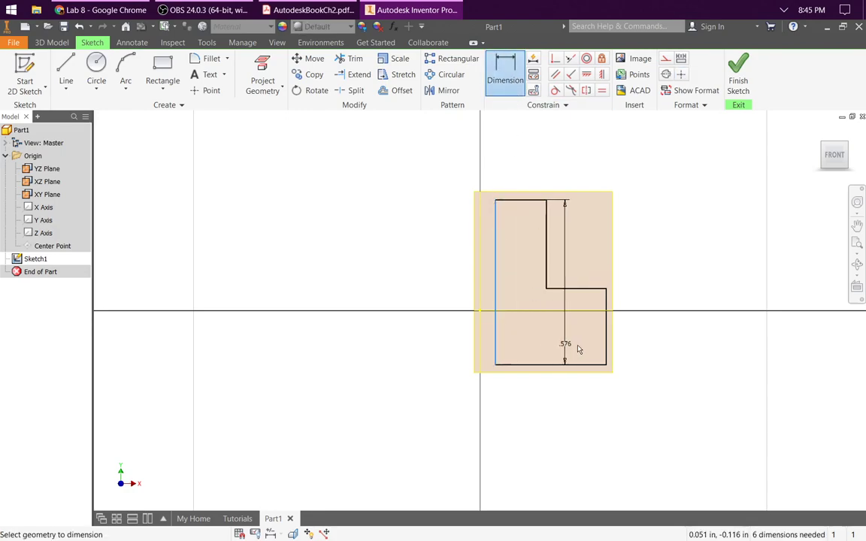
{"action": "left_click", "coordinate": [607, 360]}
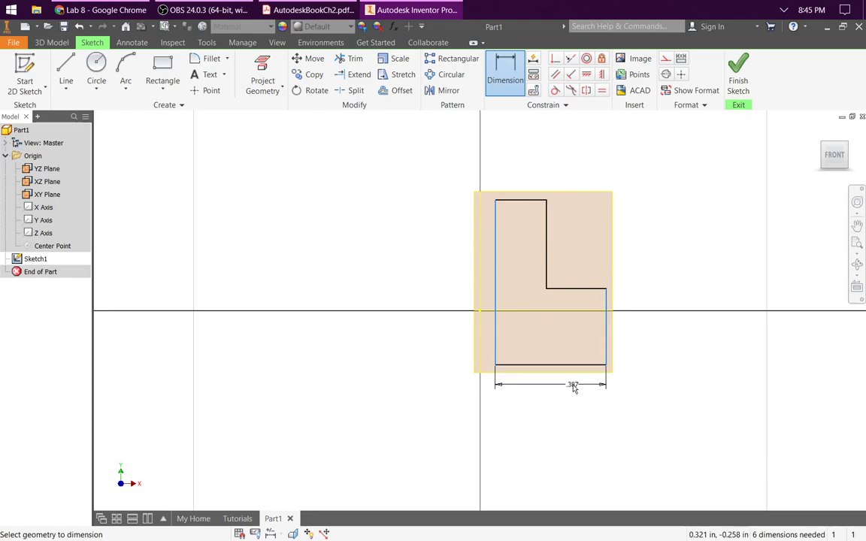
{"action": "key", "text": "Escape"}
Step: Dimension the L-profile's bottom edge and its full-height left edge, accepting both lengths as drawn
{"action": "left_click", "coordinate": [512, 88]}
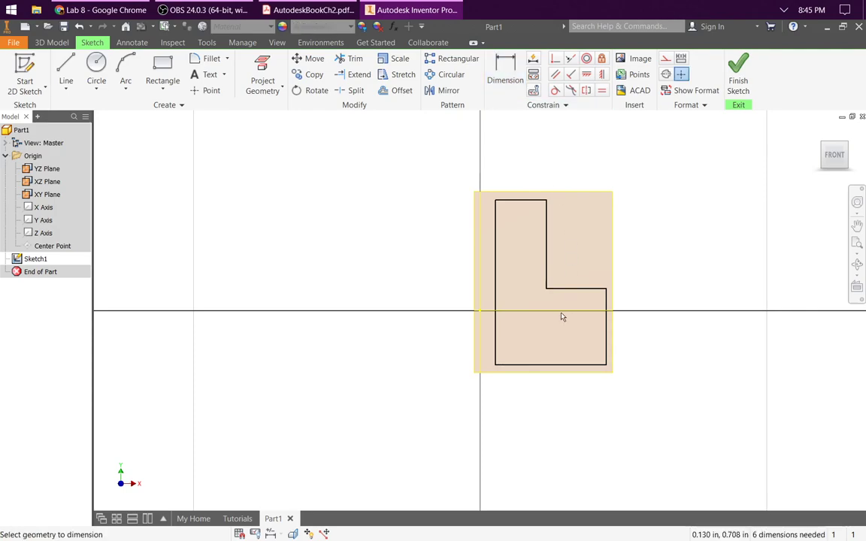
{"action": "left_click", "coordinate": [548, 365]}
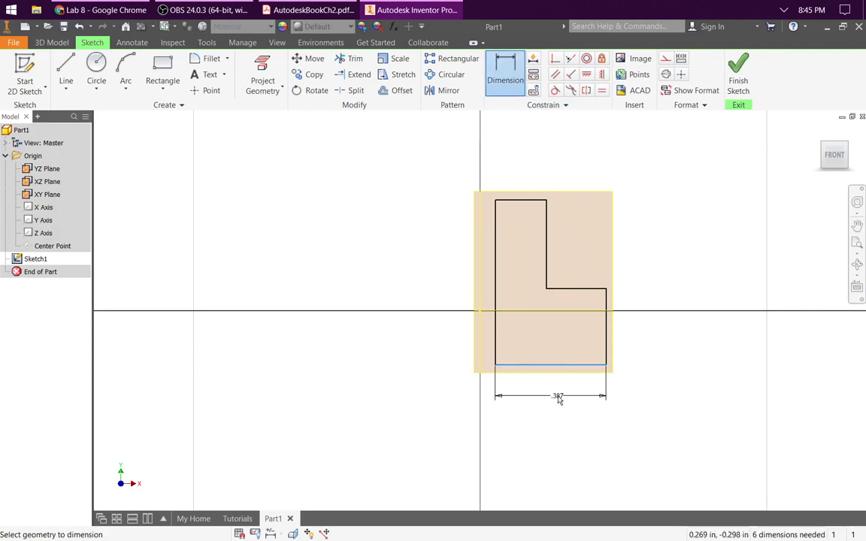
{"action": "left_click", "coordinate": [559, 397]}
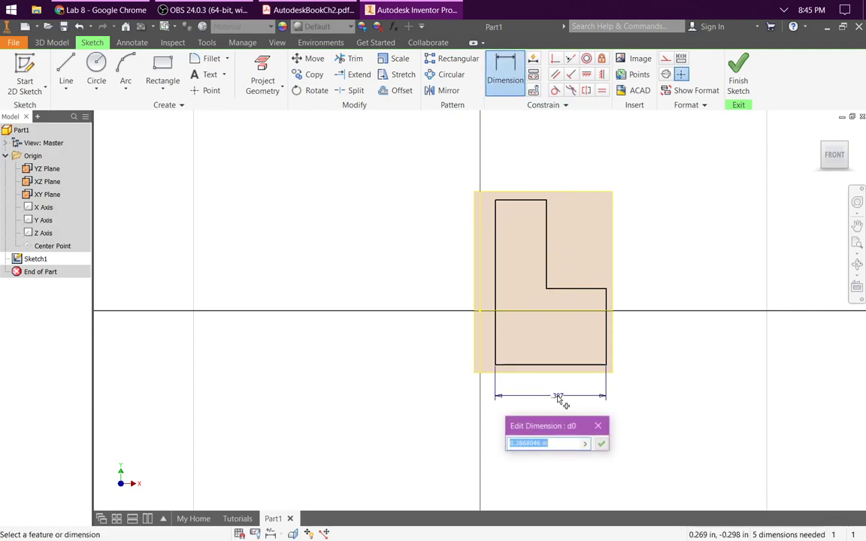
{"action": "left_click", "coordinate": [604, 445]}
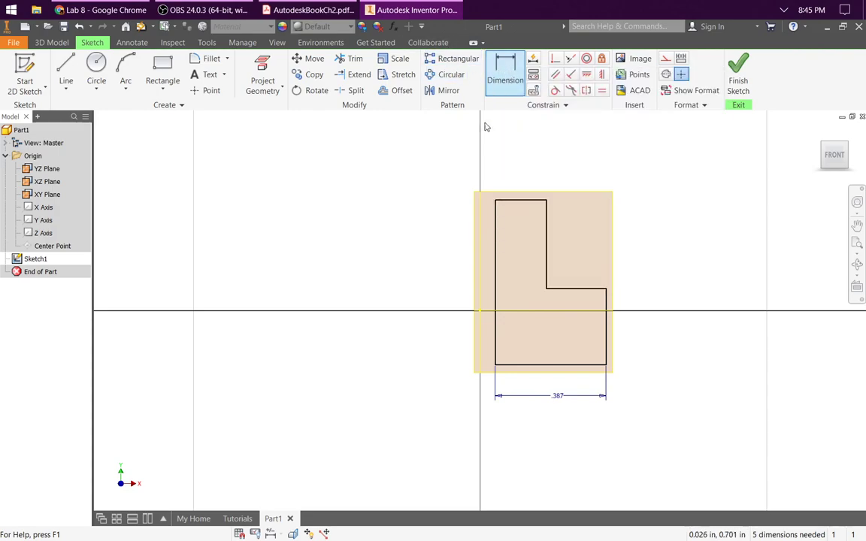
{"action": "left_click", "coordinate": [497, 255]}
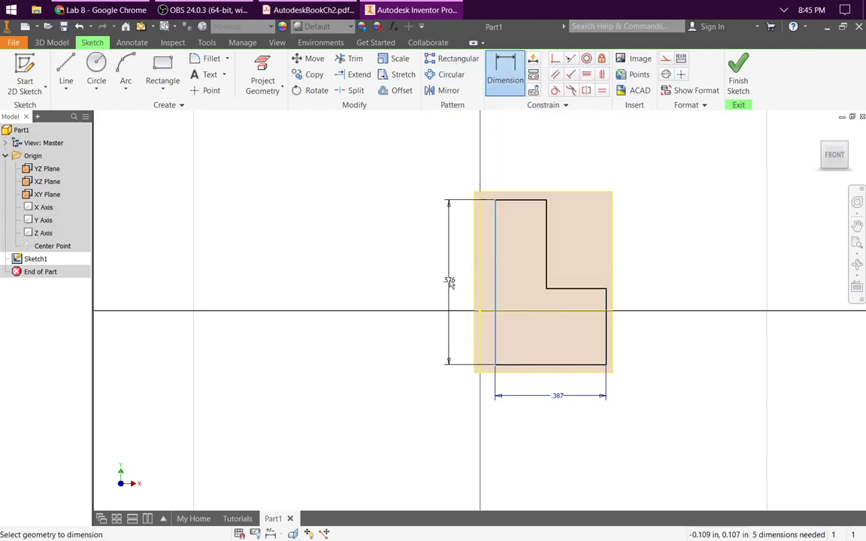
{"action": "left_click", "coordinate": [448, 282]}
{"action": "left_click", "coordinate": [499, 330]}
Step: Dimension the L-profile's short top edge and its lower right vertical edge, accepting both lengths as drawn
{"action": "left_click", "coordinate": [520, 200]}
{"action": "left_click", "coordinate": [522, 162]}
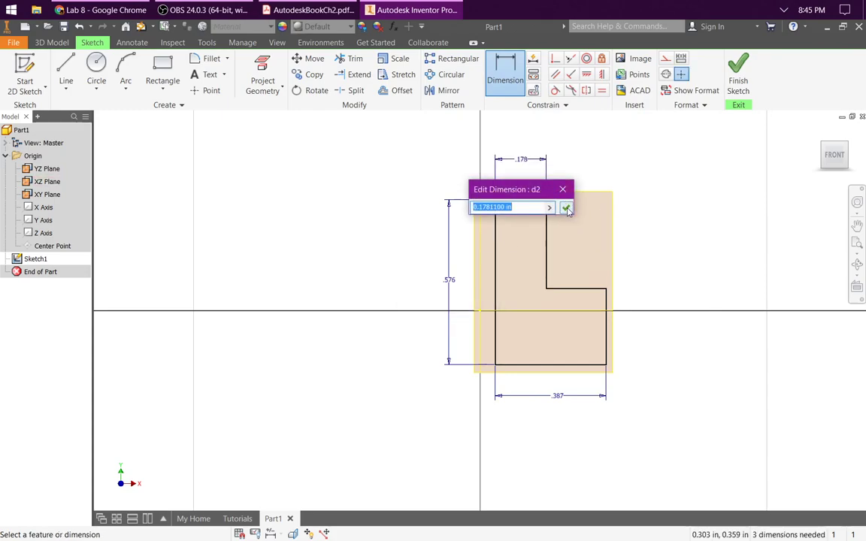
{"action": "left_click", "coordinate": [565, 229]}
{"action": "left_click", "coordinate": [605, 333]}
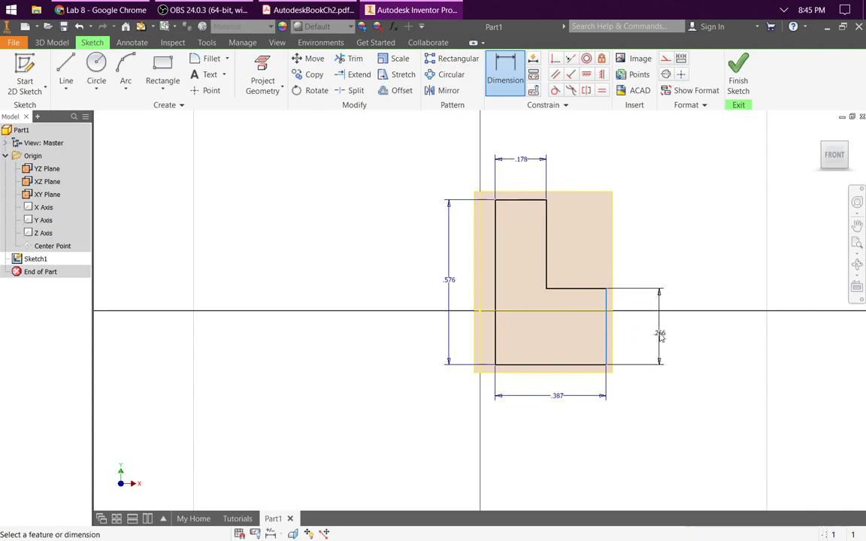
{"action": "left_click", "coordinate": [659, 333]}
{"action": "left_click", "coordinate": [704, 383]}
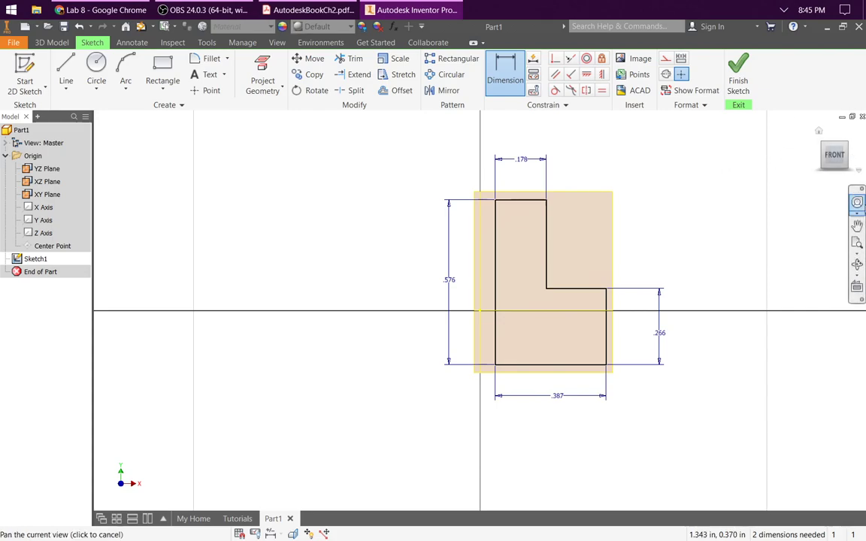
{"action": "scroll", "coordinate": [748, 331], "scroll_direction": "down", "scroll_amount": 5}
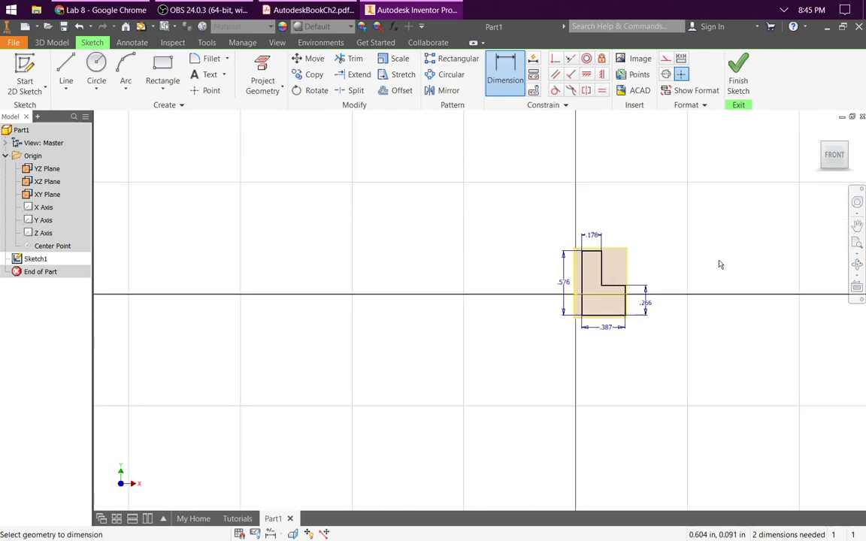
{"action": "scroll", "coordinate": [714, 263], "scroll_direction": "up", "scroll_amount": 5}
{"action": "scroll", "coordinate": [586, 285], "scroll_direction": "down", "scroll_amount": 3}
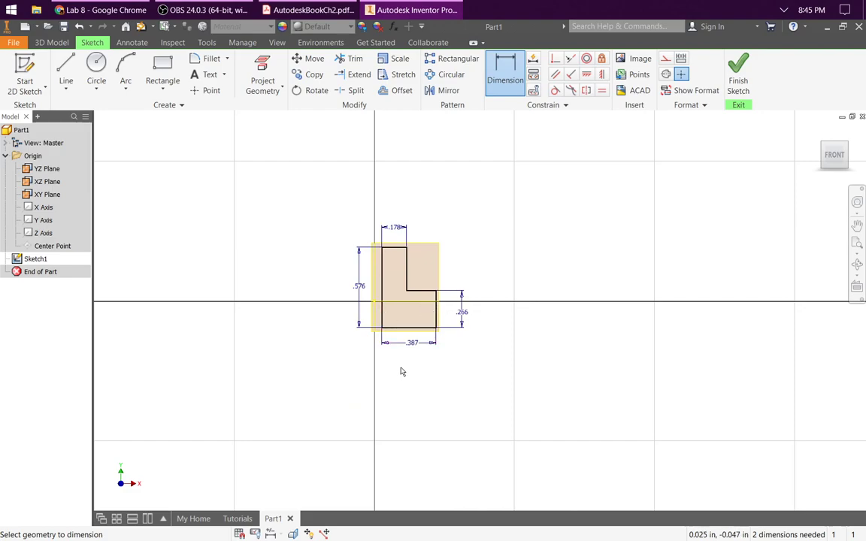
Step: Set the length dimension of the L-profile's bottom edge to 2.5 in
{"action": "scroll", "coordinate": [340, 290], "scroll_direction": "up", "scroll_amount": 2}
{"action": "scroll", "coordinate": [344, 288], "scroll_direction": "down", "scroll_amount": 2}
{"action": "scroll", "coordinate": [348, 301], "scroll_direction": "up", "scroll_amount": 3}
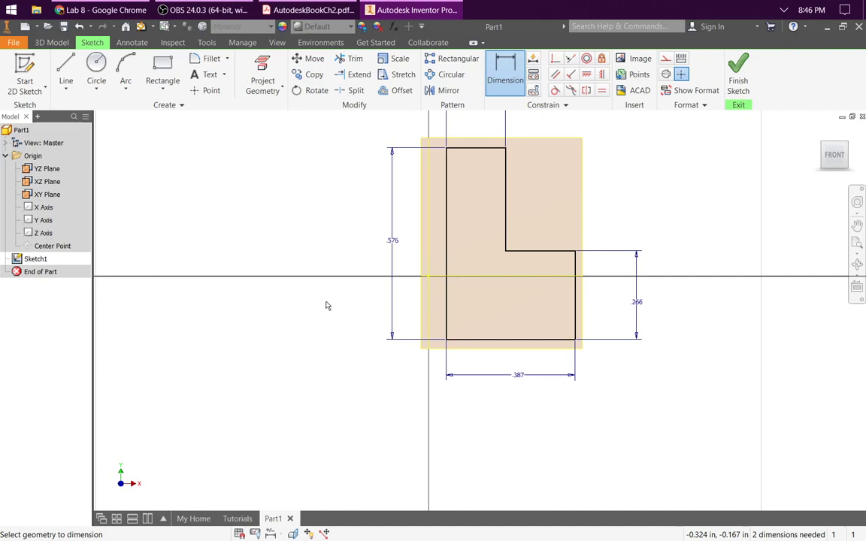
{"action": "mouse_move", "coordinate": [327, 295]}
{"action": "middle_mouse_down"}
{"action": "mouse_move", "coordinate": [211, 386]}
{"action": "mouse_move", "coordinate": [234, 344]}
{"action": "mouse_move", "coordinate": [336, 342]}
{"action": "mouse_move", "coordinate": [271, 352]}
{"action": "mouse_move", "coordinate": [284, 359]}
{"action": "middle_mouse_up"}
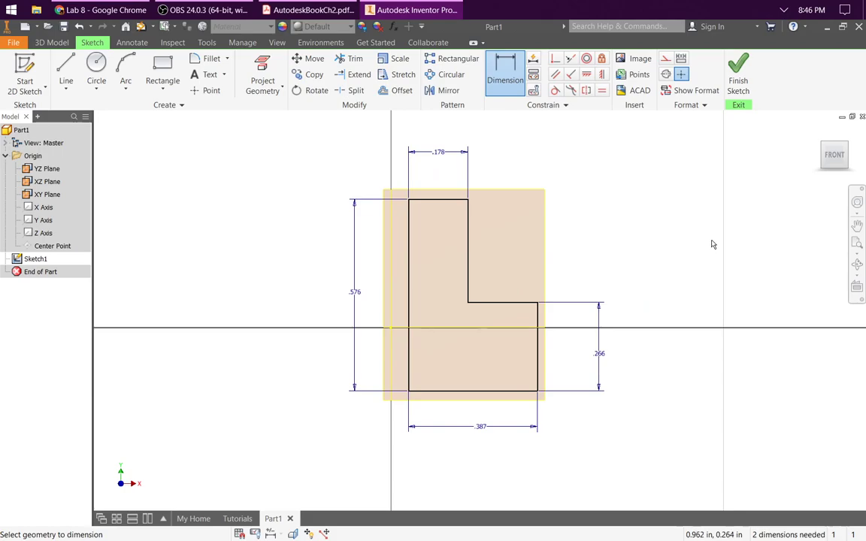
{"action": "mouse_move", "coordinate": [698, 243]}
{"action": "middle_mouse_down", "text": "shift"}
{"action": "mouse_move", "coordinate": [676, 248]}
{"action": "mouse_move", "coordinate": [690, 271]}
{"action": "mouse_move", "coordinate": [719, 232]}
{"action": "mouse_move", "coordinate": [737, 255]}
{"action": "mouse_move", "coordinate": [677, 257]}
{"action": "mouse_move", "coordinate": [657, 269]}
{"action": "mouse_move", "coordinate": [684, 244]}
{"action": "mouse_move", "coordinate": [708, 254]}
{"action": "mouse_move", "coordinate": [659, 261]}
{"action": "mouse_move", "coordinate": [695, 277]}
{"action": "middle_mouse_up", "text": "shift"}
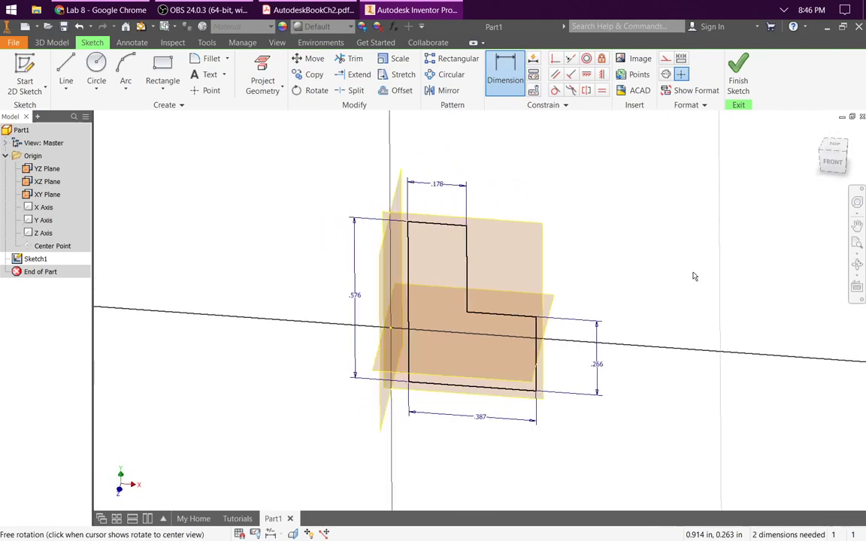
{"action": "left_click", "coordinate": [833, 164]}
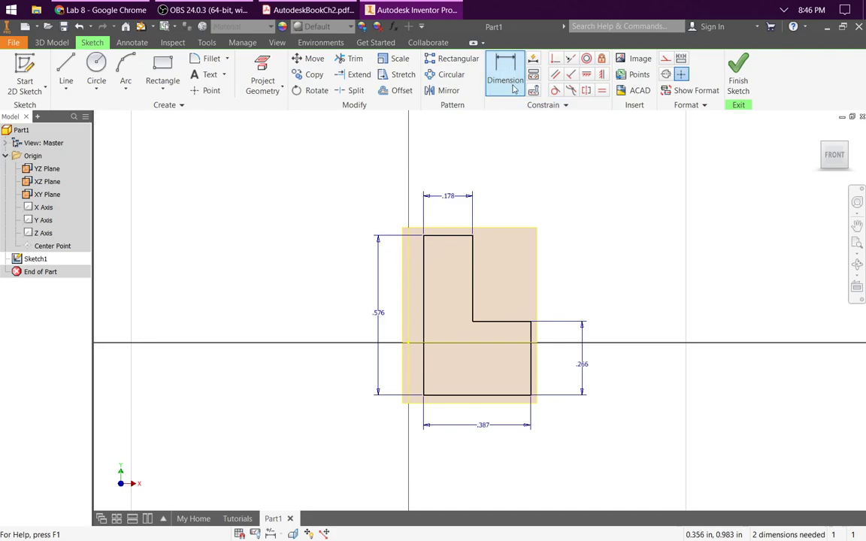
{"action": "double_click", "coordinate": [485, 427]}
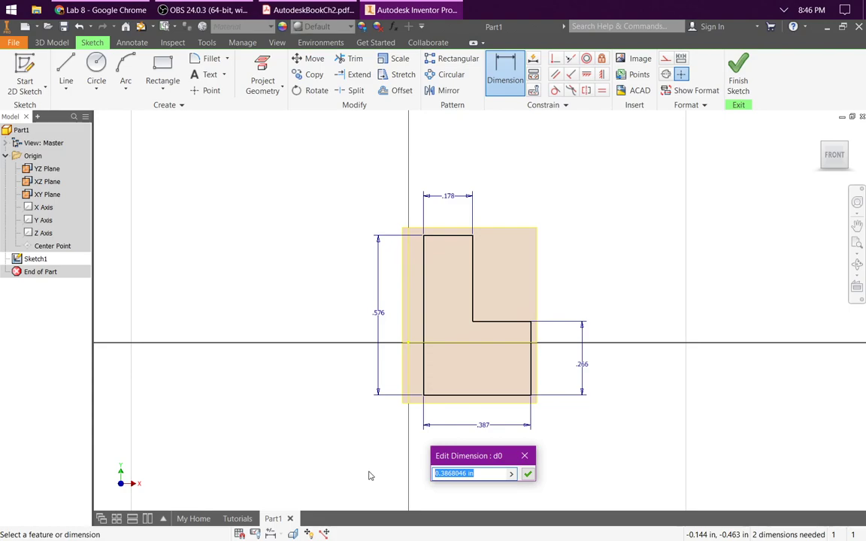
{"action": "type", "text": "2.5"}
{"action": "key", "text": "Return"}
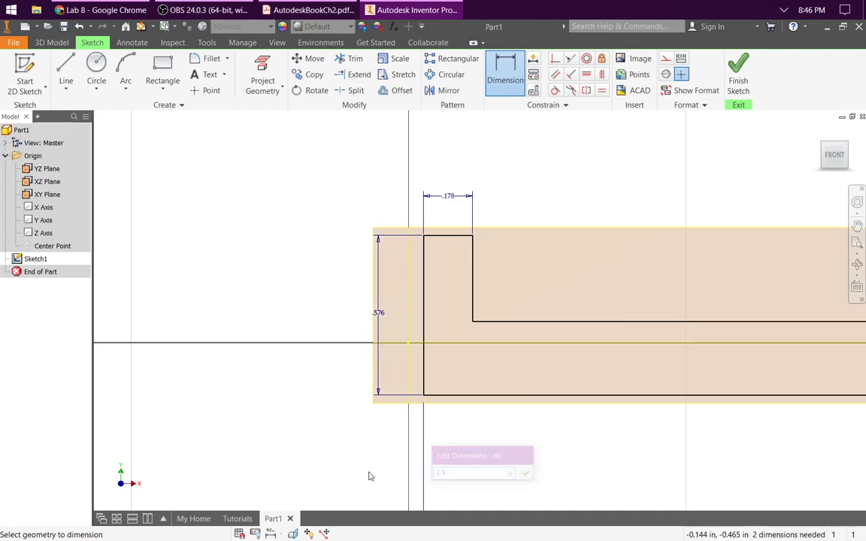
Step: Set the height dimension of the L-profile's full-height left edge to 2.5 in
{"action": "scroll", "coordinate": [543, 402], "scroll_direction": "down", "scroll_amount": 5}
{"action": "scroll", "coordinate": [639, 376], "scroll_direction": "up", "scroll_amount": 3}
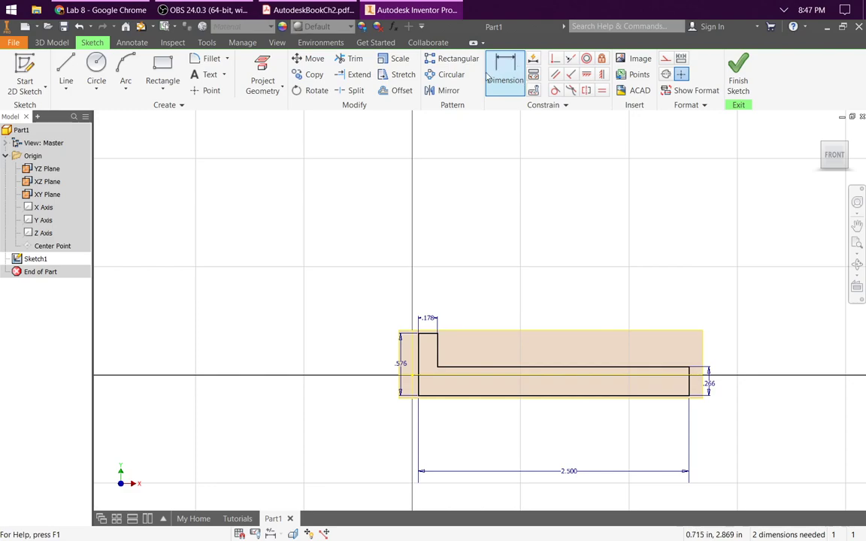
{"action": "double_click", "coordinate": [403, 367]}
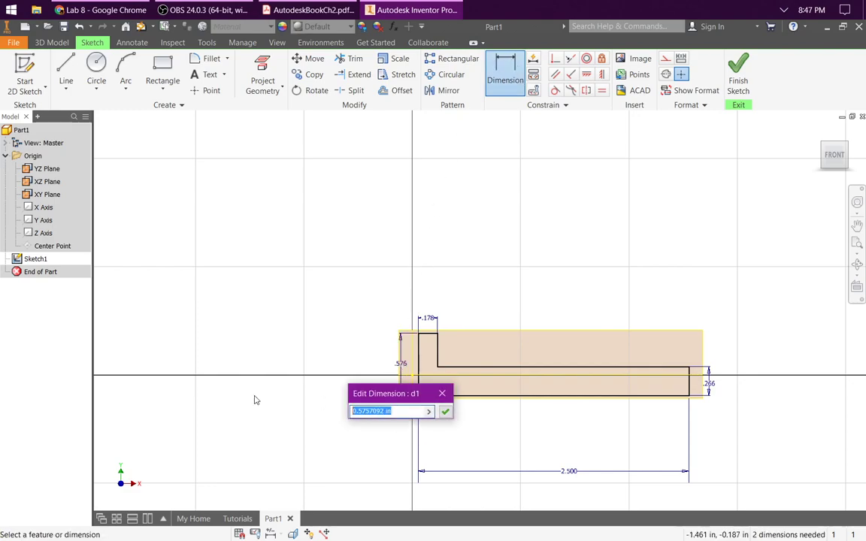
{"action": "type", "text": "2.5"}
{"action": "key", "text": "Return"}
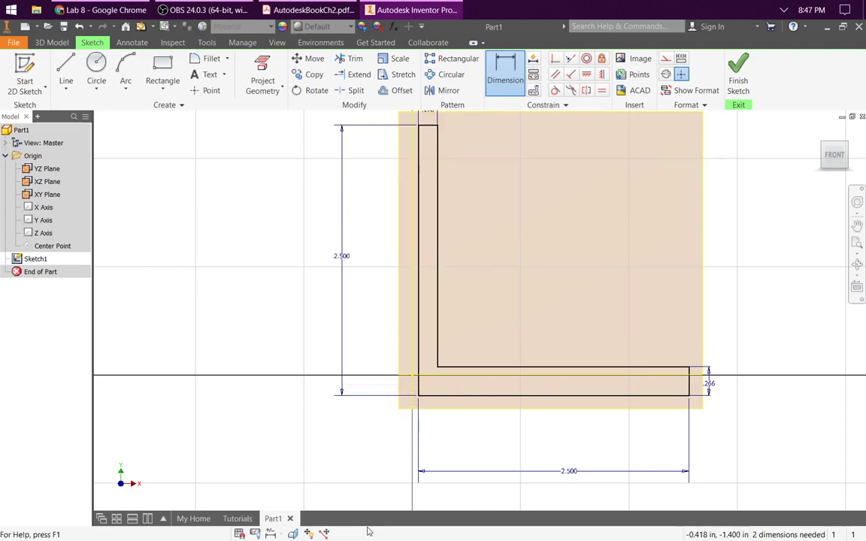
Step: Set the height dimension of the L-profile's lower right vertical edge to 0.75 in
{"action": "left_click", "coordinate": [708, 383]}
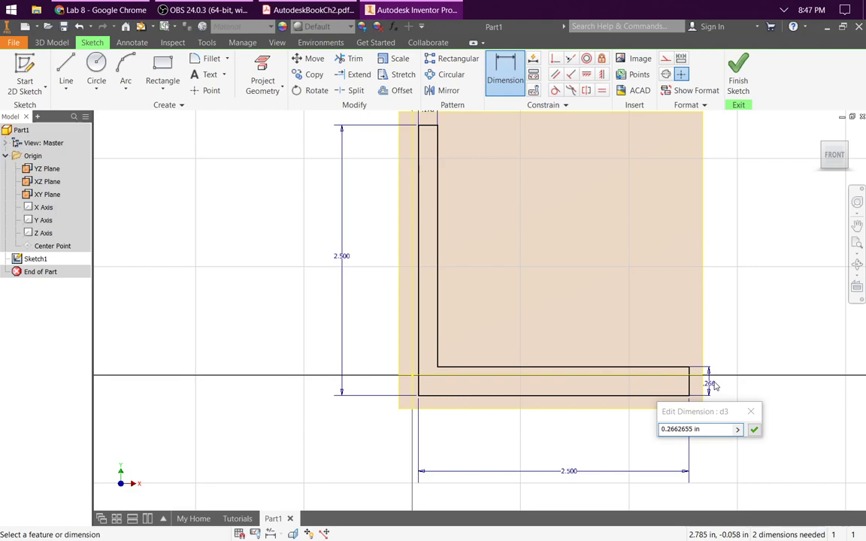
{"action": "type", "text": "."}
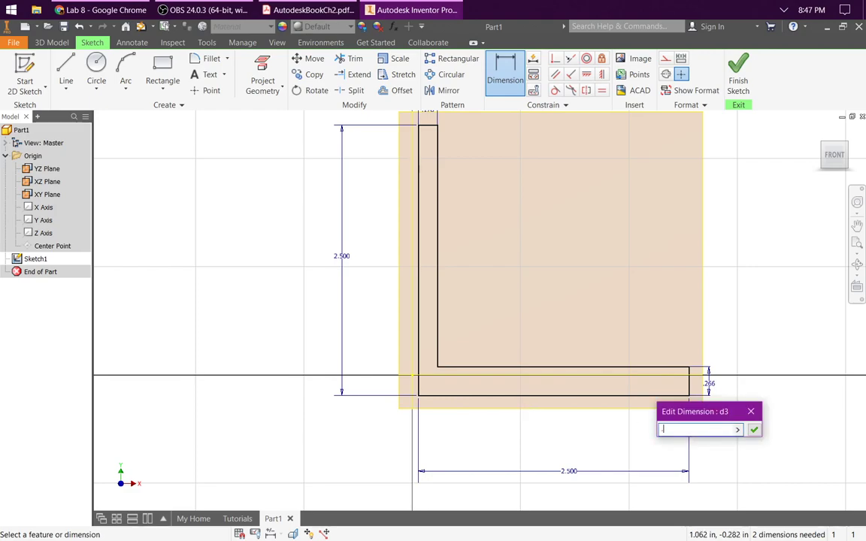
{"action": "type", "text": "75"}
{"action": "key", "text": "Return"}
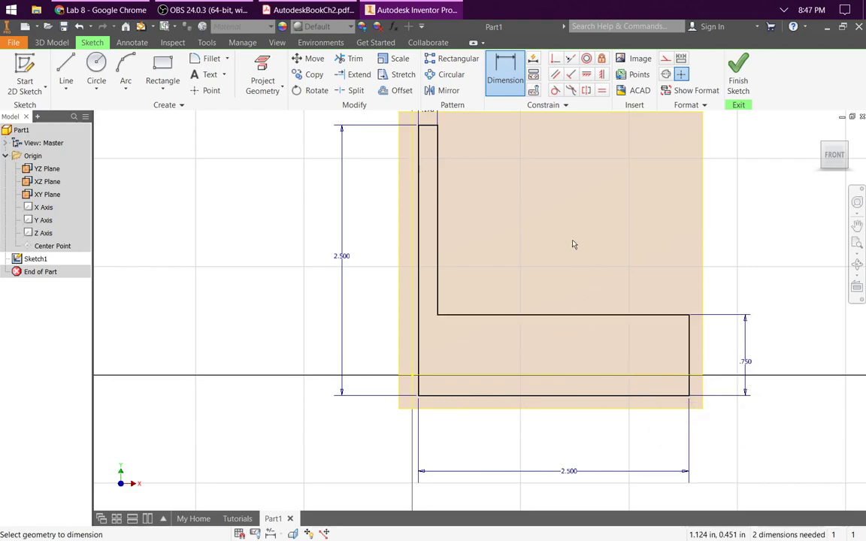
Step: Set the width dimension of the L-profile's short top edge to 0.75 in
{"action": "scroll", "coordinate": [548, 197], "scroll_direction": "up", "scroll_amount": 5}
{"action": "scroll", "coordinate": [543, 180], "scroll_direction": "down", "scroll_amount": 4}
{"action": "left_click", "coordinate": [472, 190]}
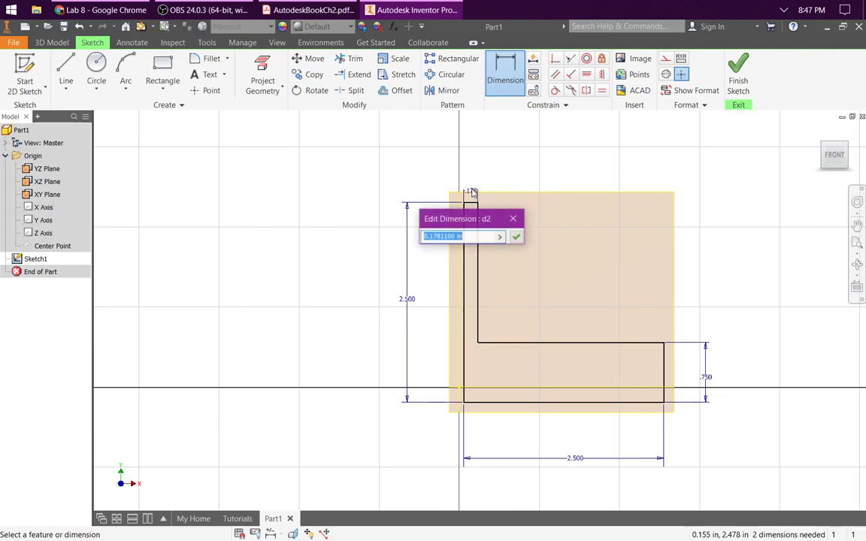
{"action": "type", "text": ".75"}
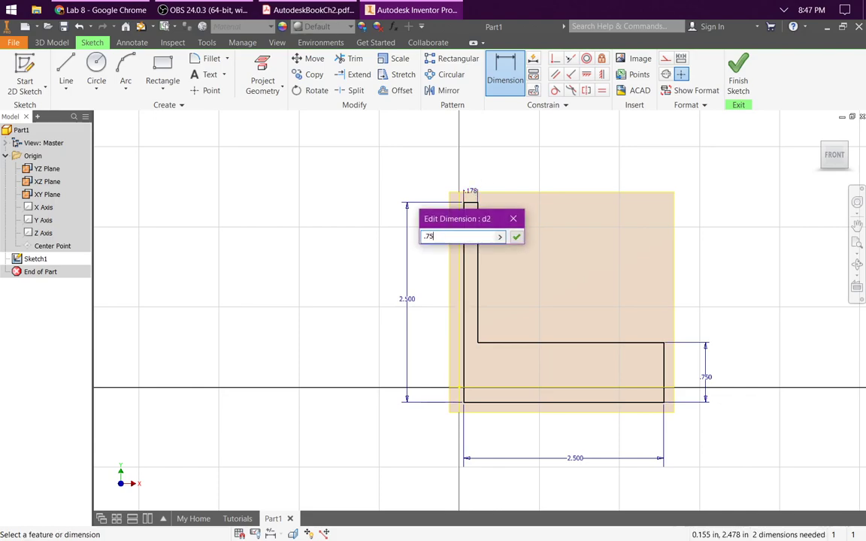
{"action": "key", "text": "Return"}
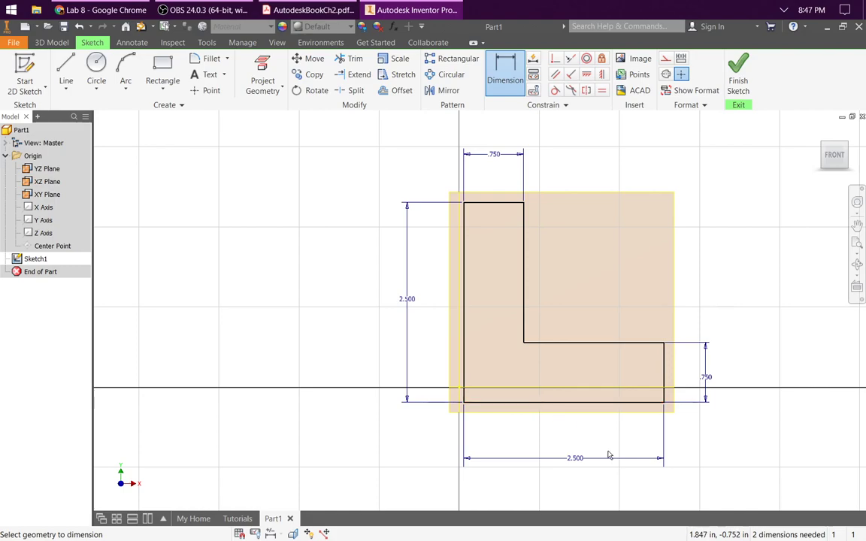
Step: Test the L-profile's freedom of movement by shifting it slightly down and farther away from the vertical axis
{"action": "left_click", "coordinate": [576, 404]}
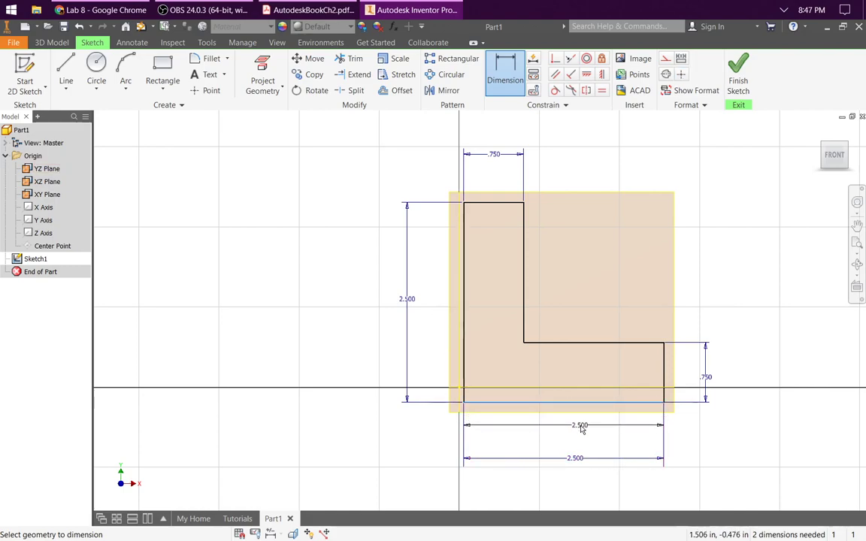
{"action": "key", "text": "Escape"}
{"action": "mouse_move", "coordinate": [576, 410]}
{"action": "left_mouse_down"}
{"action": "mouse_move", "coordinate": [577, 422]}
{"action": "mouse_move", "coordinate": [576, 407]}
{"action": "left_mouse_up"}
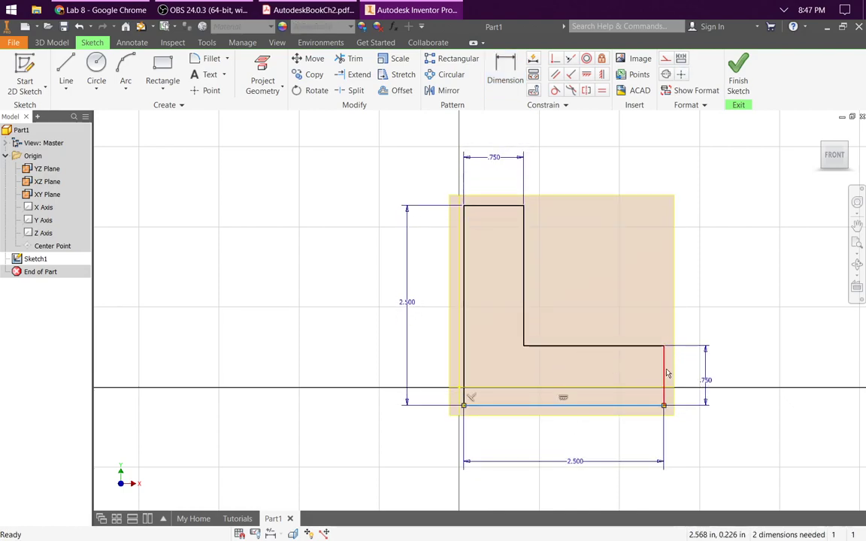
{"action": "mouse_move", "coordinate": [668, 374]}
{"action": "left_mouse_down"}
{"action": "mouse_move", "coordinate": [706, 376]}
{"action": "mouse_move", "coordinate": [686, 382]}
{"action": "left_mouse_up"}
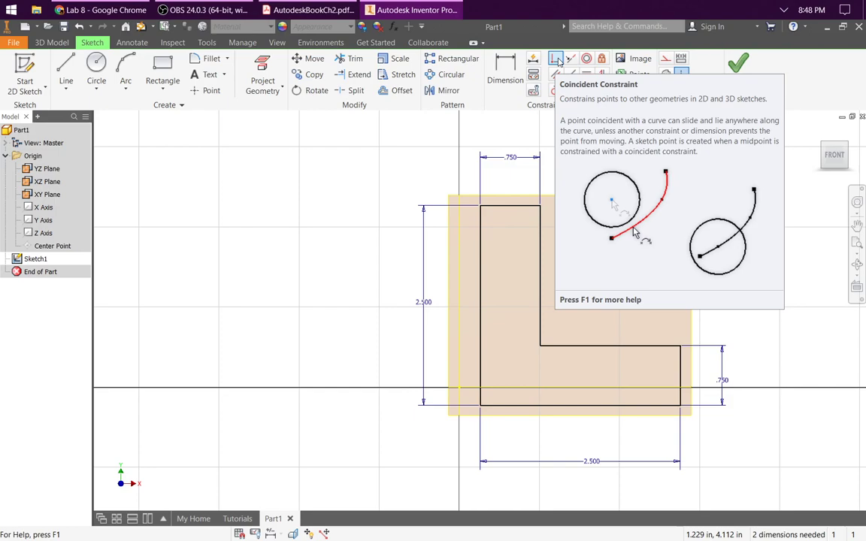
Step: Make the L-profile's lower-left corner coincident with the origin Center Point and finish the sketch
{"action": "left_click", "coordinate": [556, 59]}
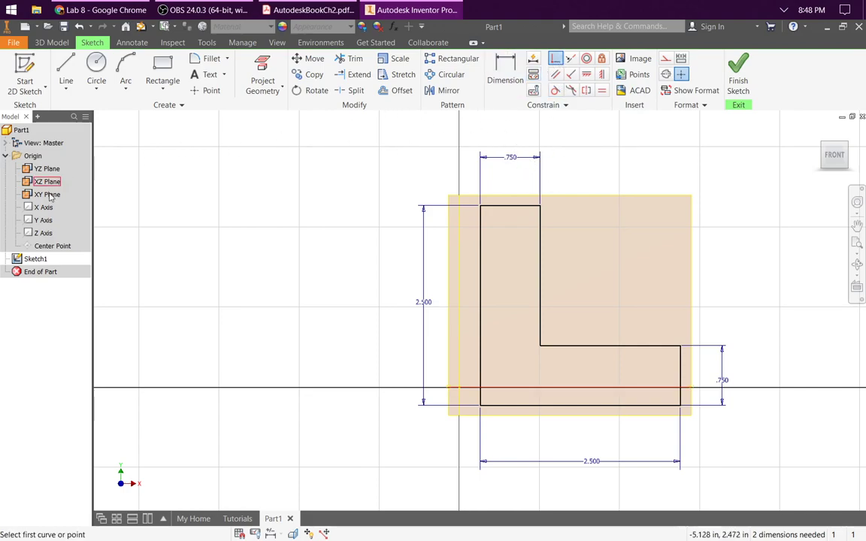
{"action": "left_click", "coordinate": [45, 247]}
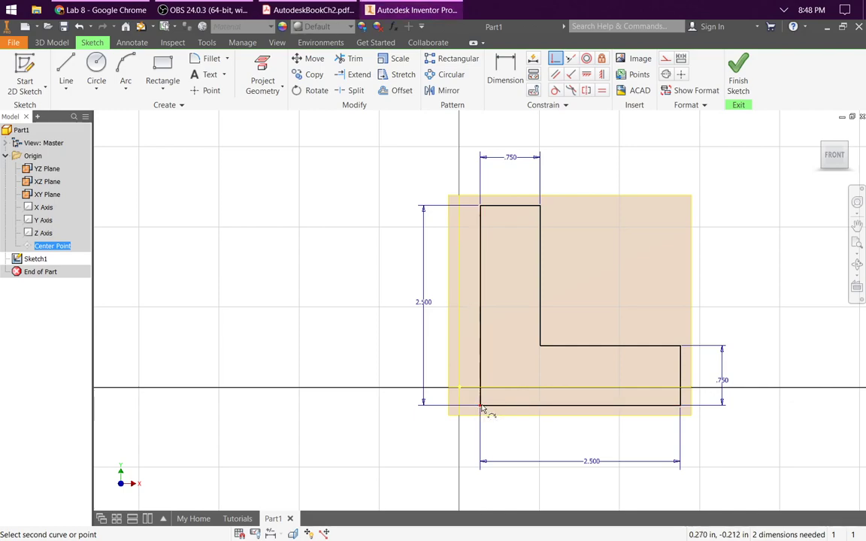
{"action": "left_click", "coordinate": [482, 406]}
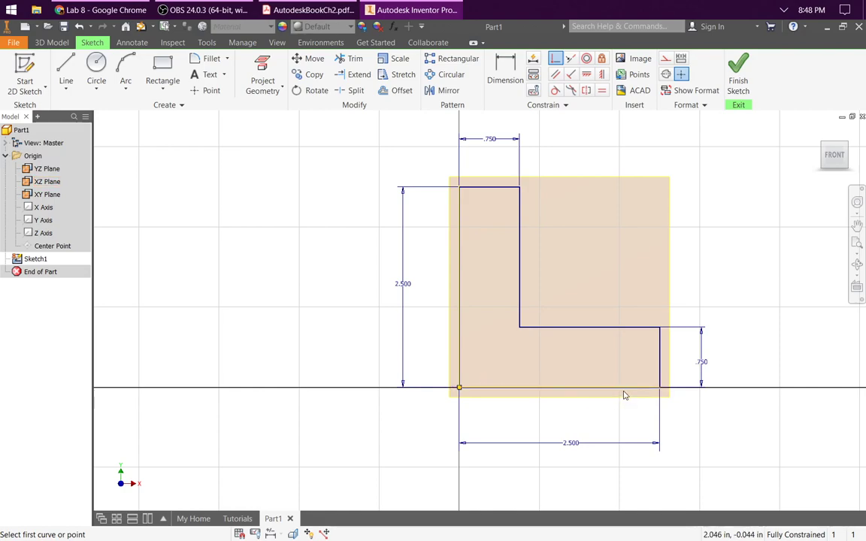
{"action": "key", "text": "Escape"}
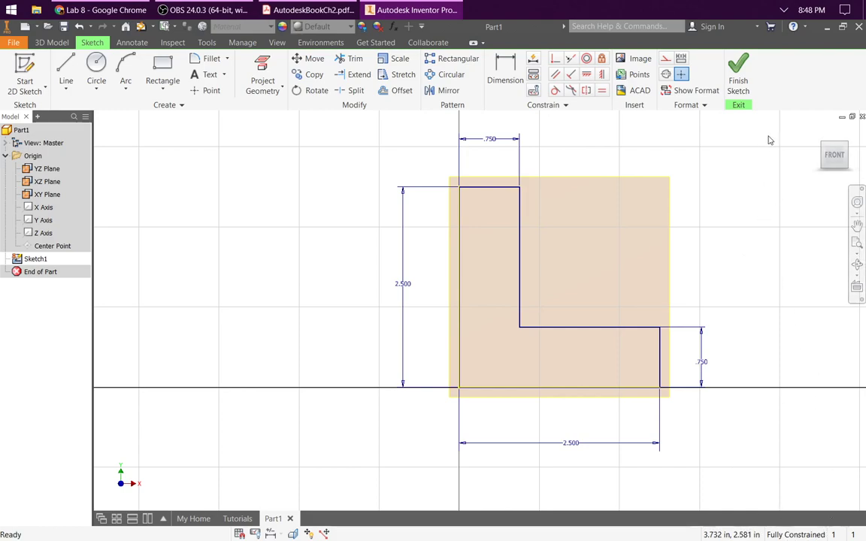
{"action": "left_click", "coordinate": [739, 66]}
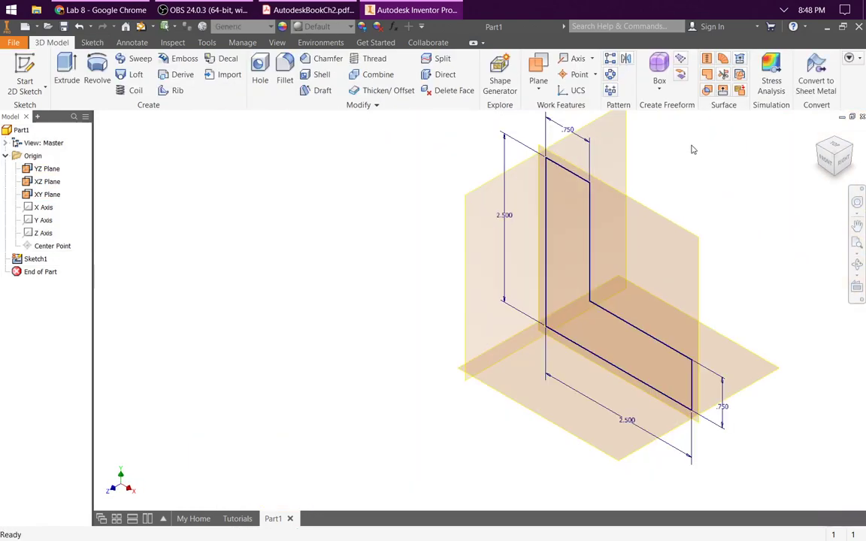
Step: Hide the YZ, XZ and XY origin planes
{"action": "left_click", "coordinate": [53, 173]}
{"action": "right_click", "coordinate": [51, 171]}
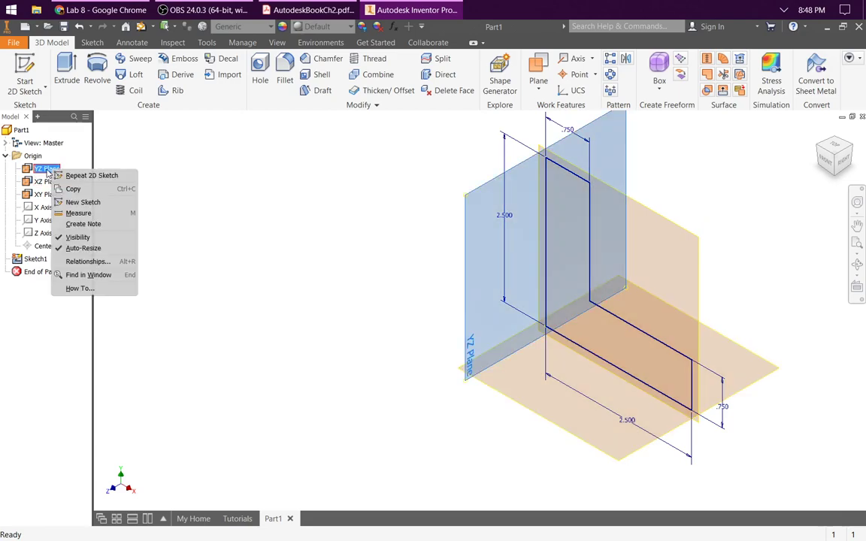
{"action": "left_click", "coordinate": [86, 238]}
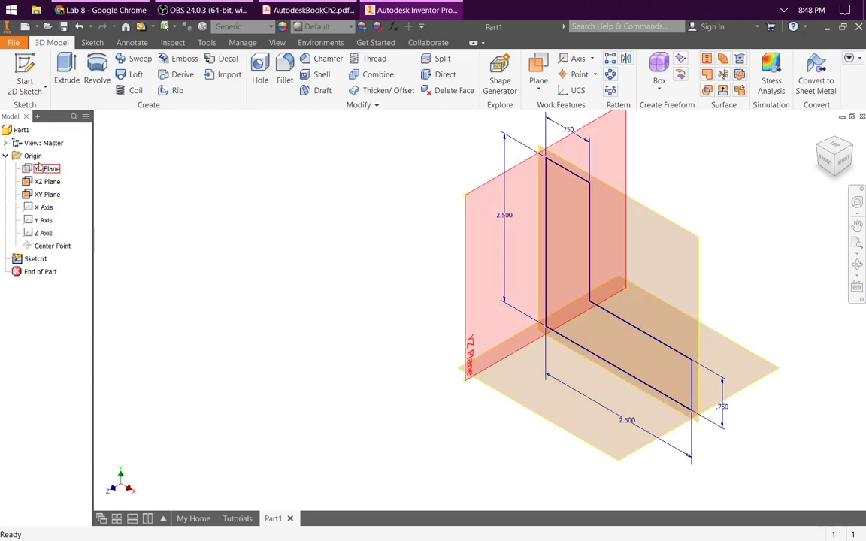
{"action": "right_click", "coordinate": [41, 183]}
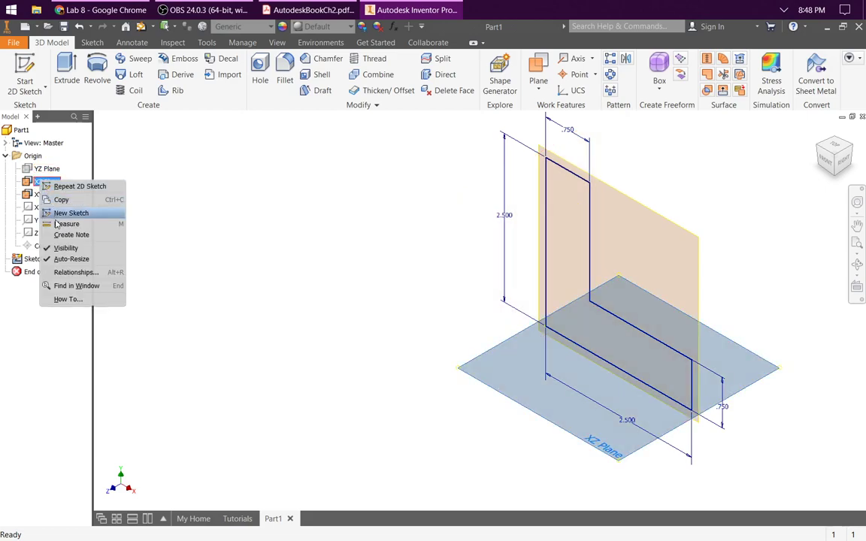
{"action": "left_click", "coordinate": [60, 250]}
{"action": "right_click", "coordinate": [35, 196]}
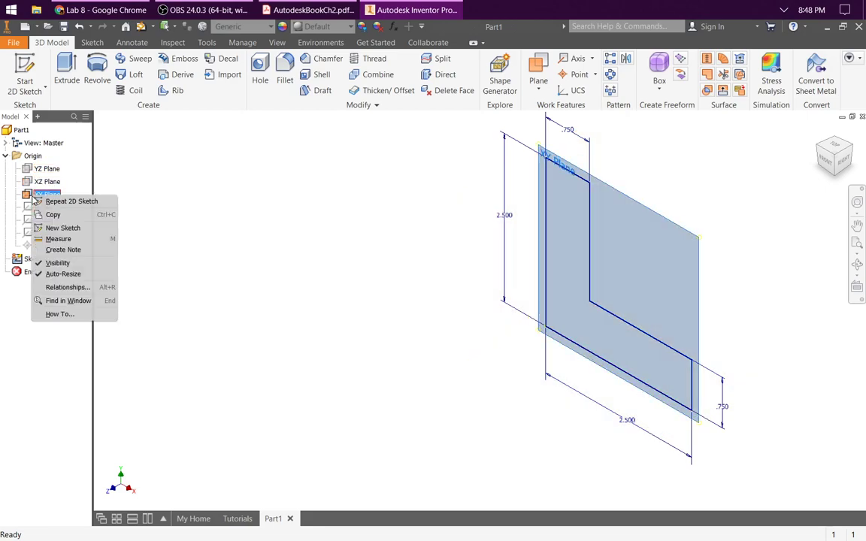
{"action": "left_click", "coordinate": [59, 263]}
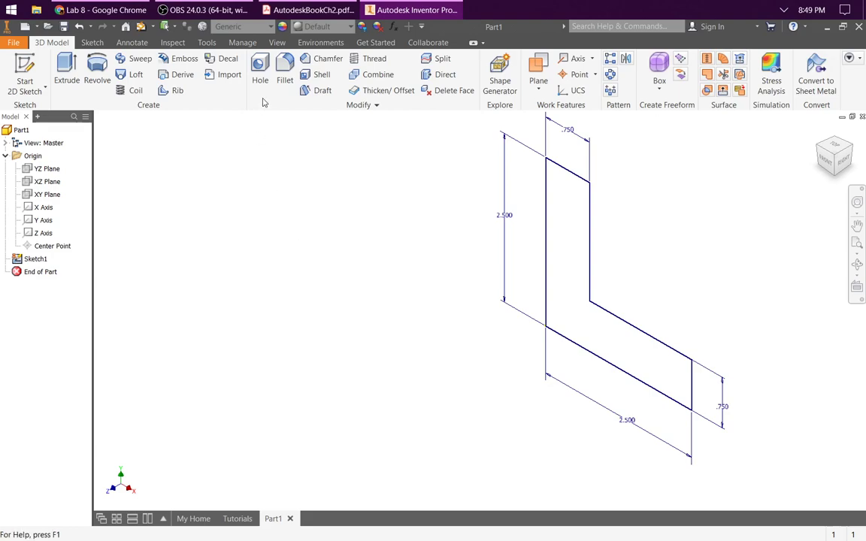
Step: Extrude the L-profile 2.5 in symmetrically about the sketch plane and return to the home view
{"action": "left_click", "coordinate": [66, 70]}
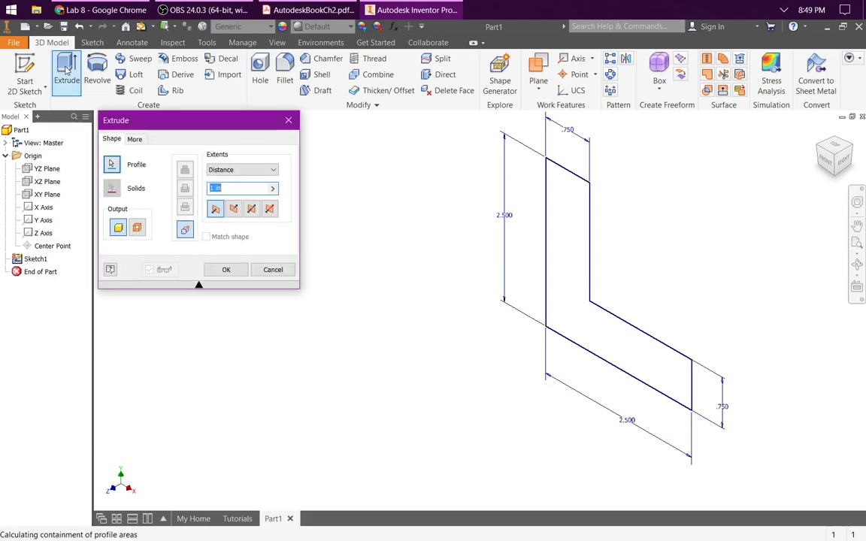
{"action": "left_click", "coordinate": [272, 268]}
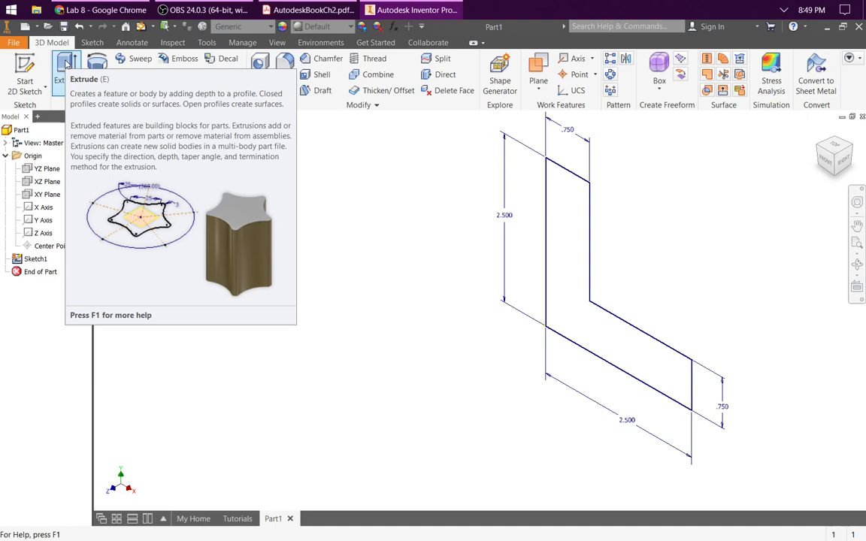
{"action": "left_click", "coordinate": [66, 64]}
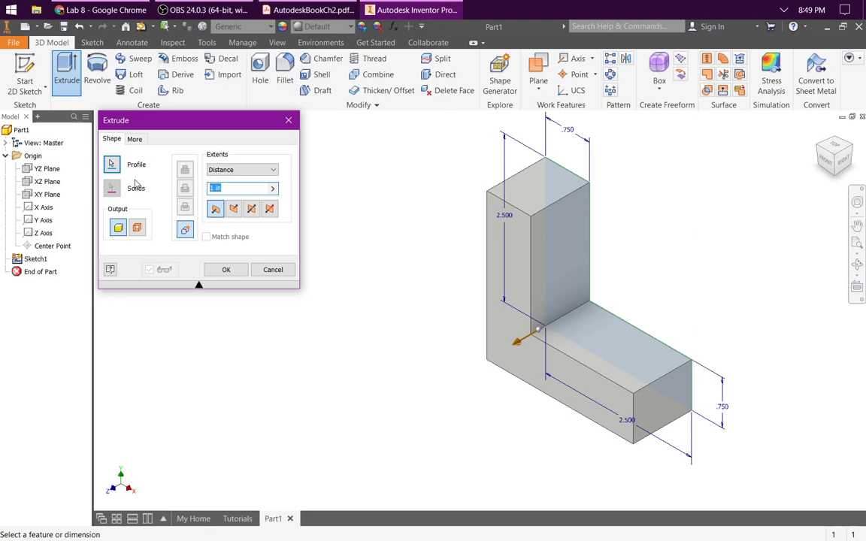
{"action": "type", "text": "2.5"}
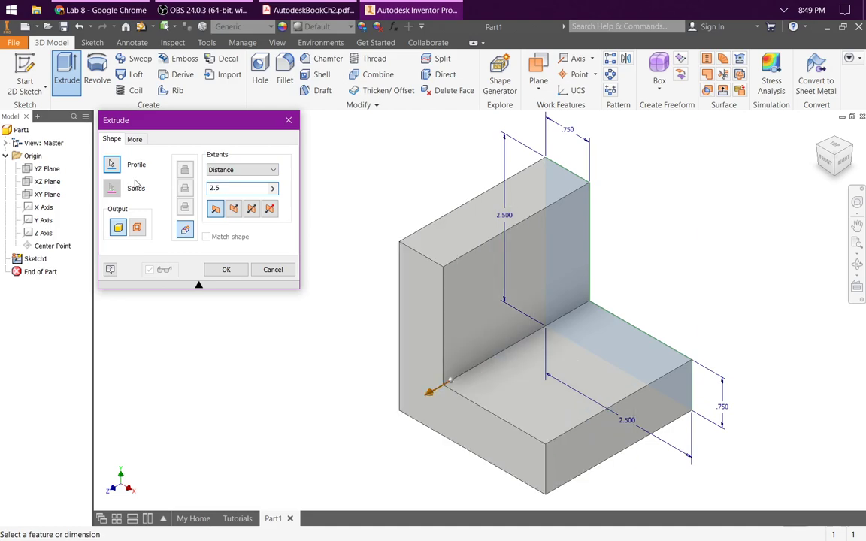
{"action": "left_click", "coordinate": [251, 209]}
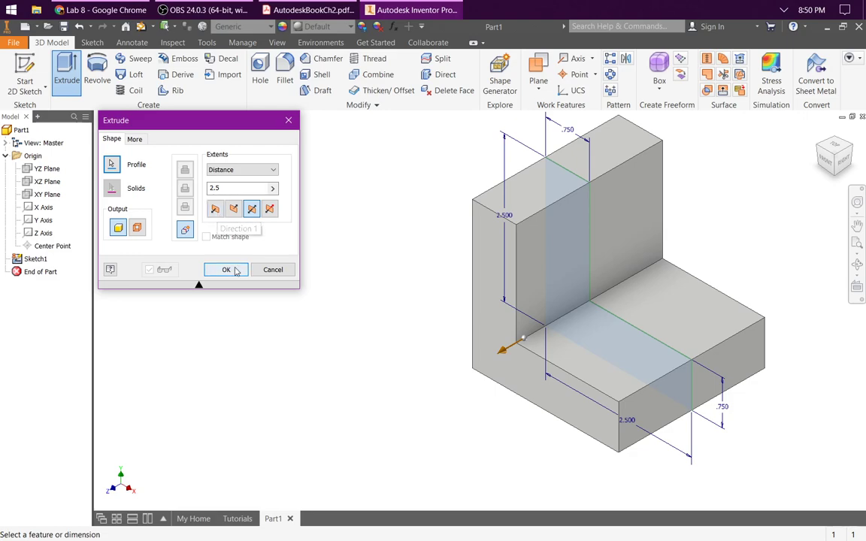
{"action": "left_click", "coordinate": [226, 270]}
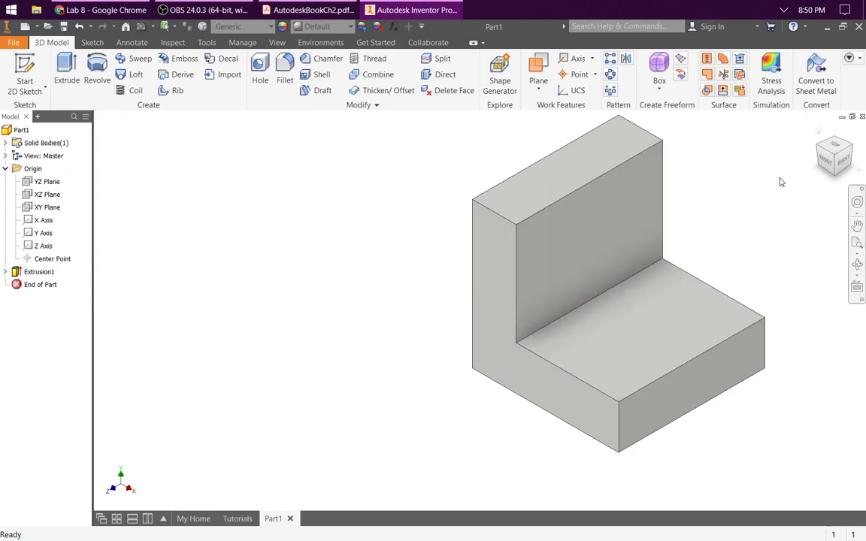
{"action": "left_click", "coordinate": [818, 133]}
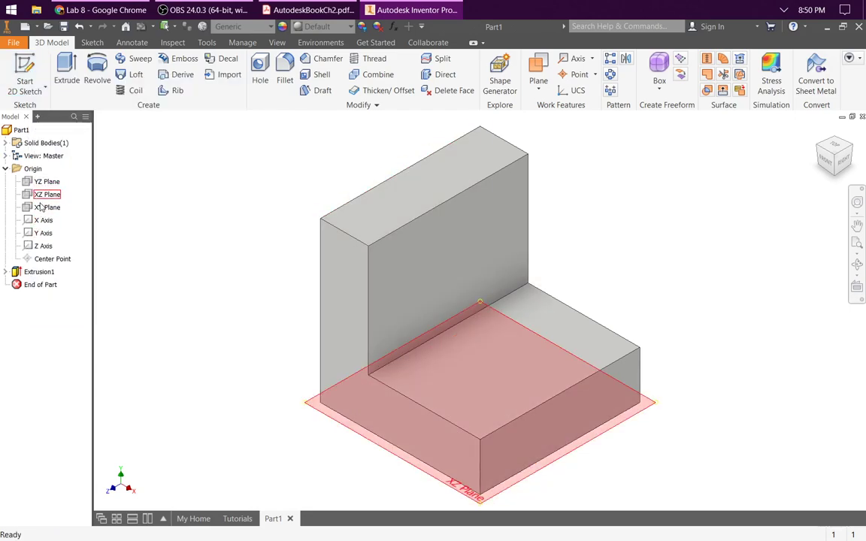
Step: Start a new sketch on the top face of the solid's upright wall and view it straight from the top
{"action": "left_click", "coordinate": [28, 70]}
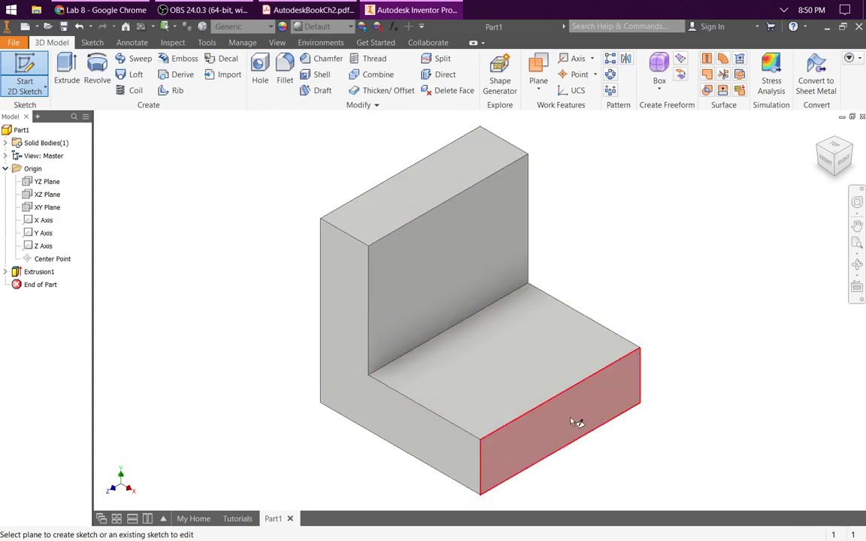
{"action": "left_click", "coordinate": [451, 182]}
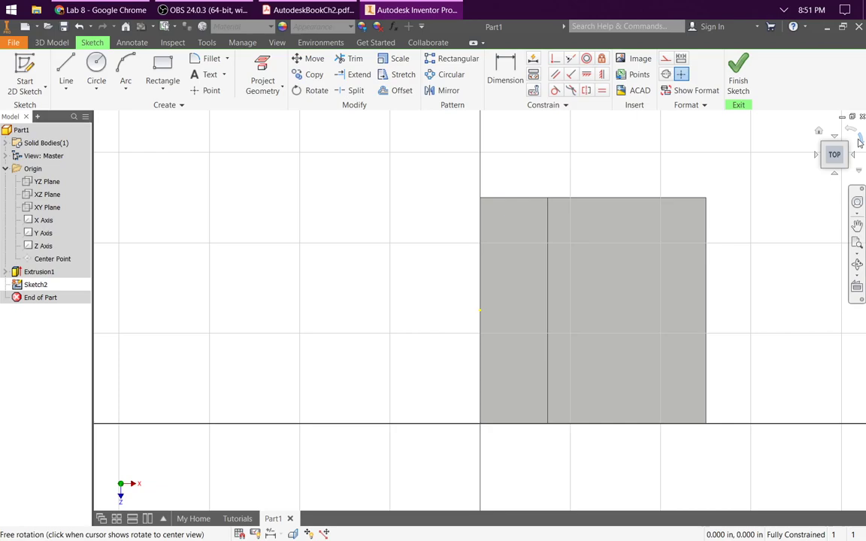
{"action": "left_click", "coordinate": [859, 142]}
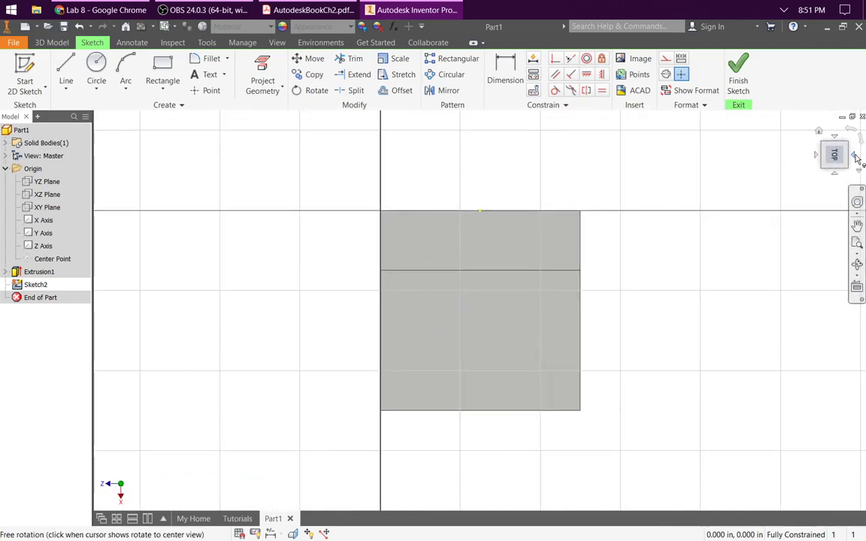
{"action": "left_click", "coordinate": [854, 132]}
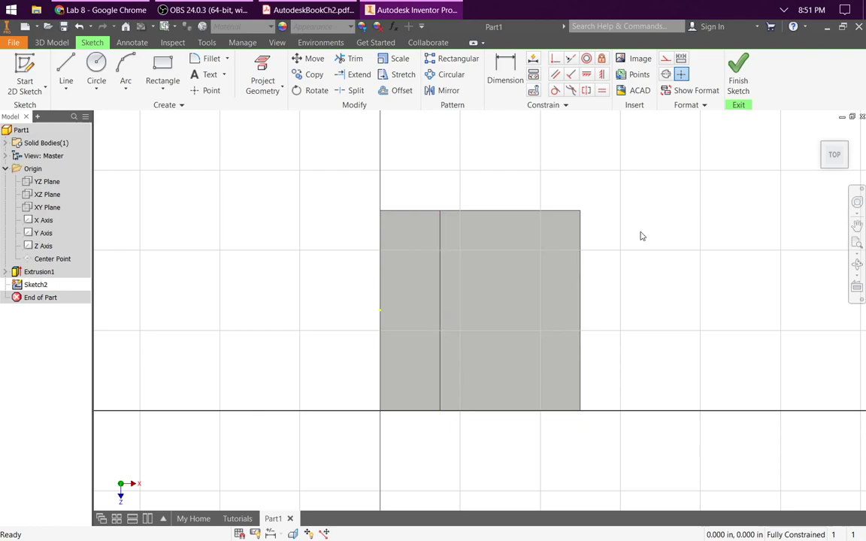
{"action": "left_click", "coordinate": [819, 131]}
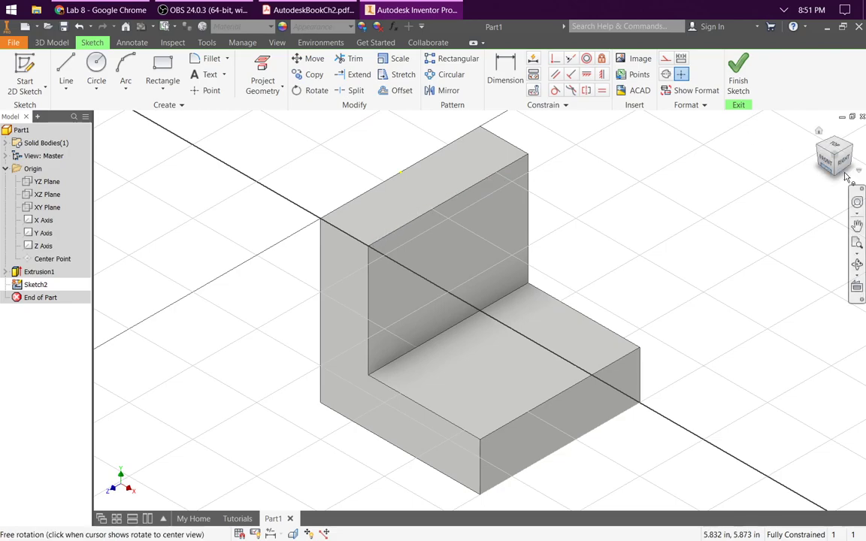
{"action": "left_click", "coordinate": [833, 145]}
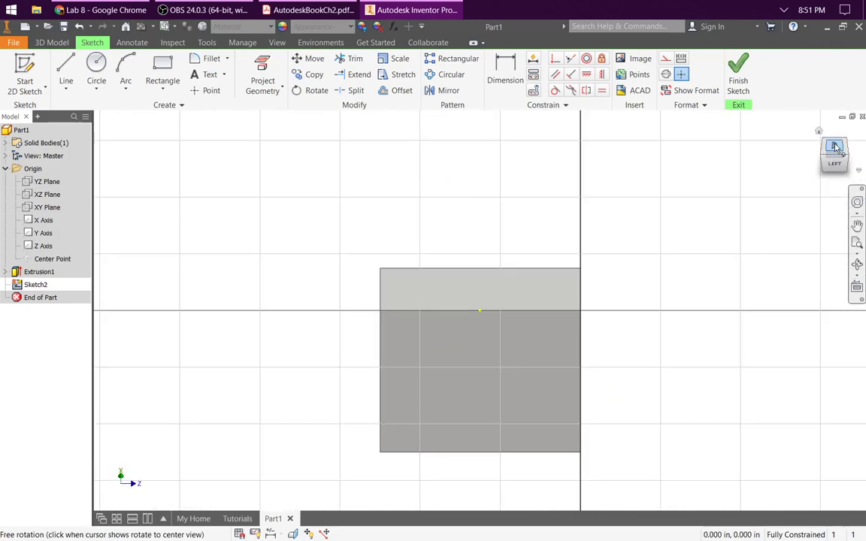
{"action": "left_click", "coordinate": [856, 134]}
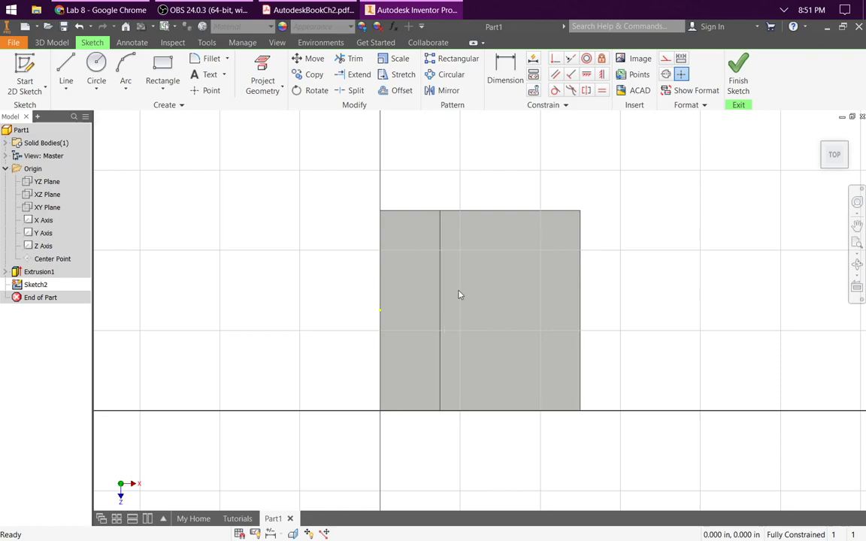
Step: Draw a closed six-sided L-shaped outline about 1.77 in wide with lines, in the empty area left of the solid
{"action": "left_click", "coordinate": [64, 69]}
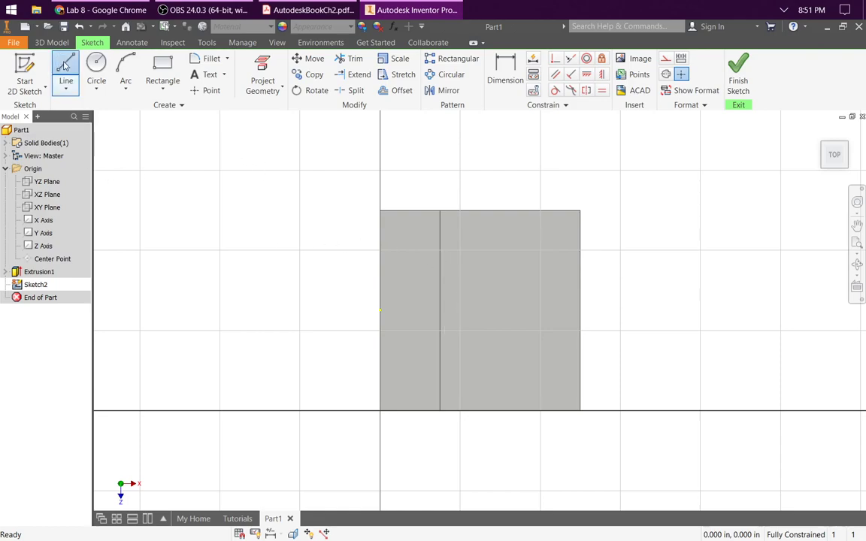
{"action": "left_click", "coordinate": [303, 219]}
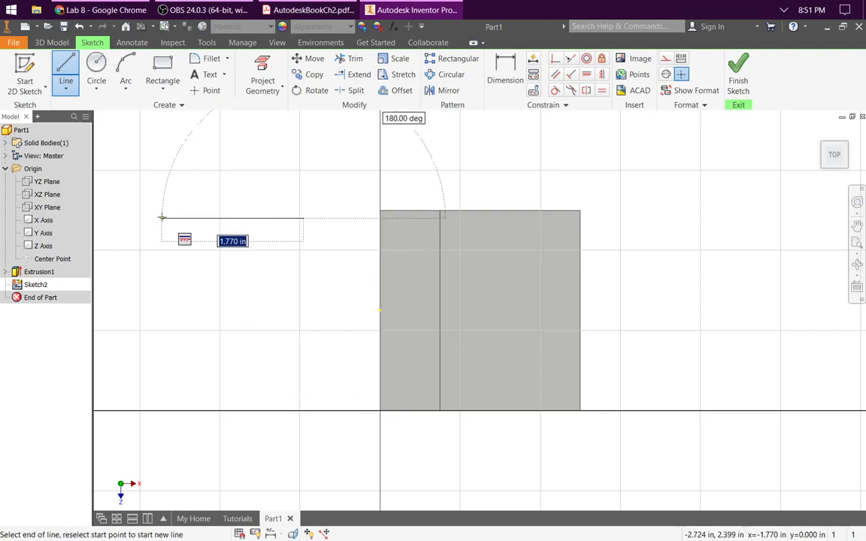
{"action": "left_click", "coordinate": [162, 218]}
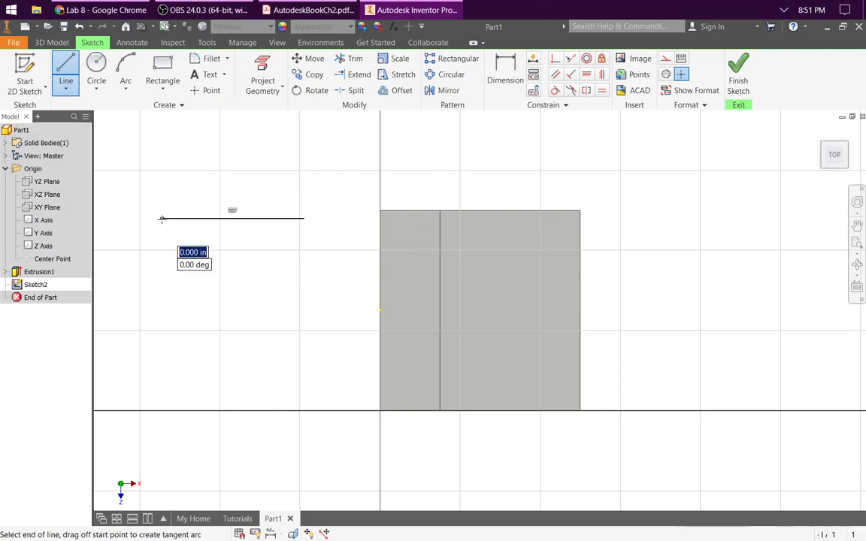
{"action": "left_click", "coordinate": [161, 392]}
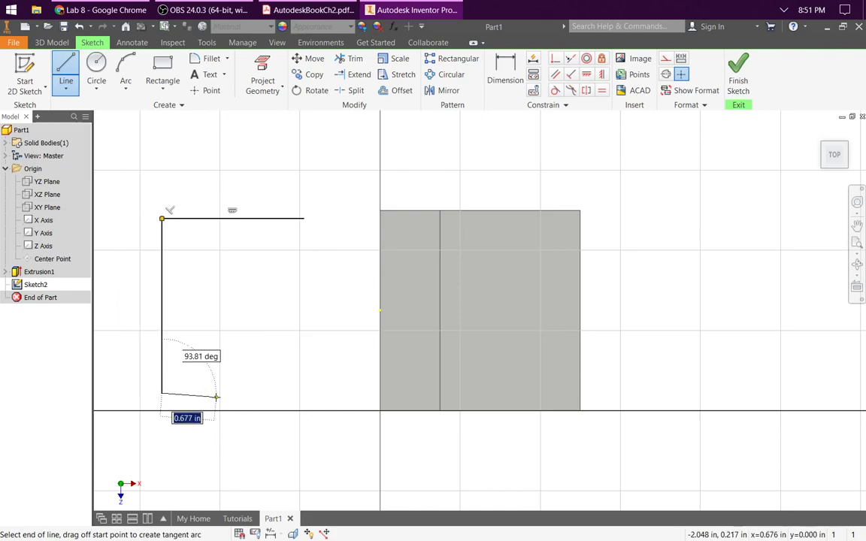
{"action": "left_click", "coordinate": [215, 392]}
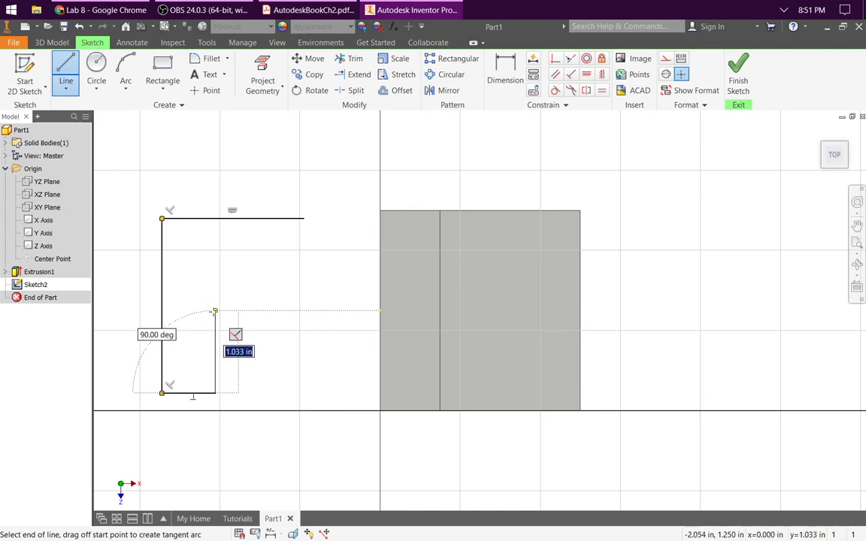
{"action": "left_click", "coordinate": [215, 311]}
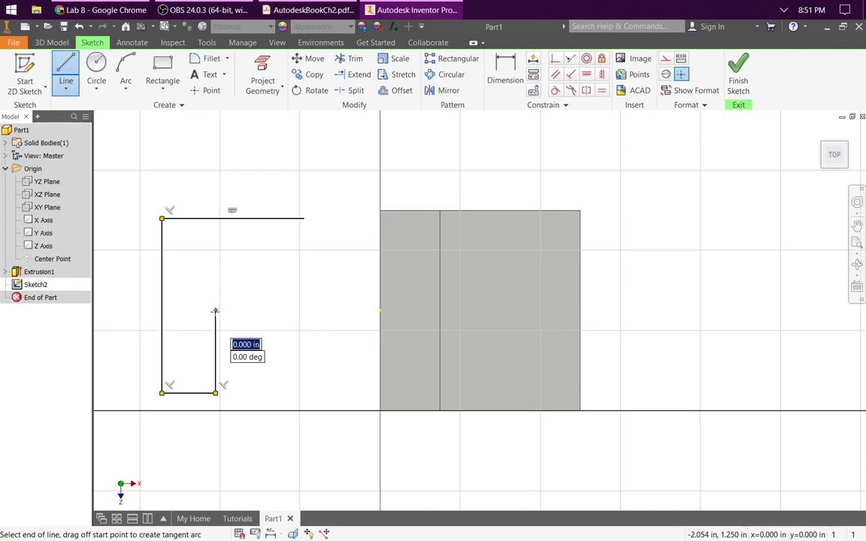
{"action": "left_click", "coordinate": [303, 310]}
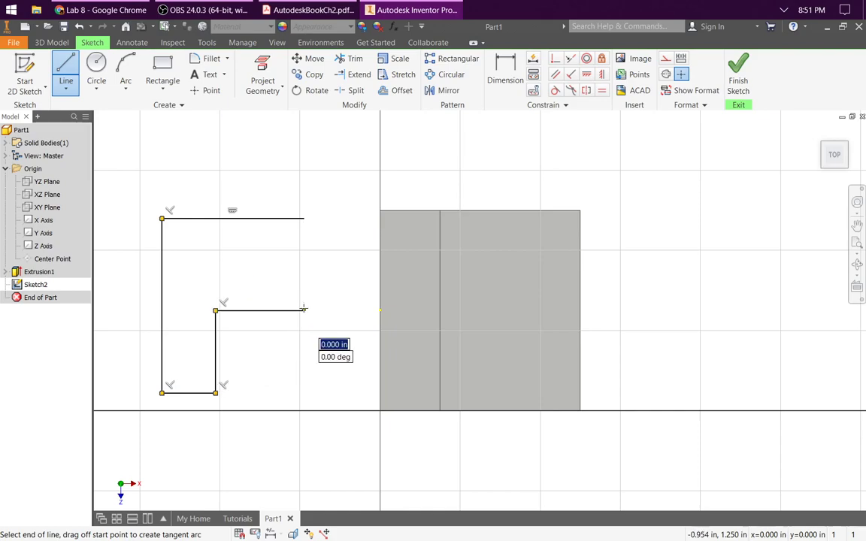
{"action": "left_click", "coordinate": [304, 219]}
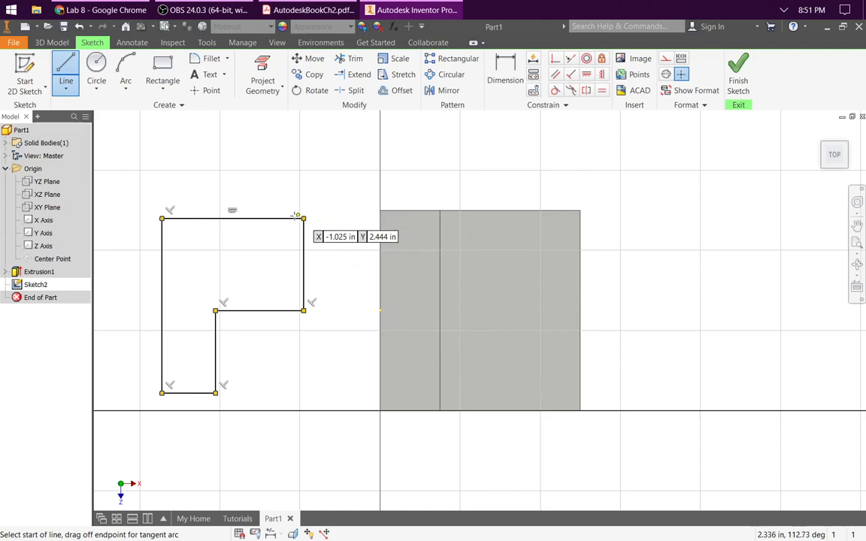
{"action": "key", "text": "Escape"}
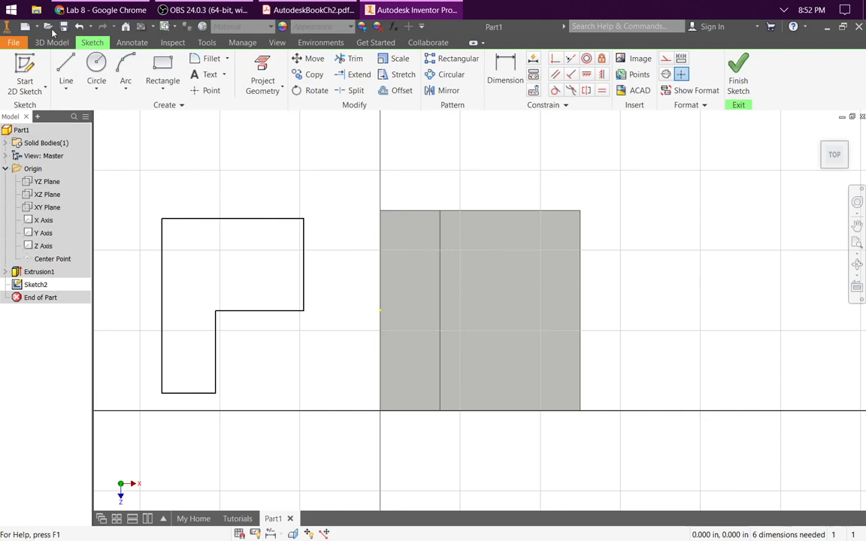
Step: Dimension the top edge of the new L-shaped outline and set its width to 2.5 in
{"action": "left_click", "coordinate": [503, 74]}
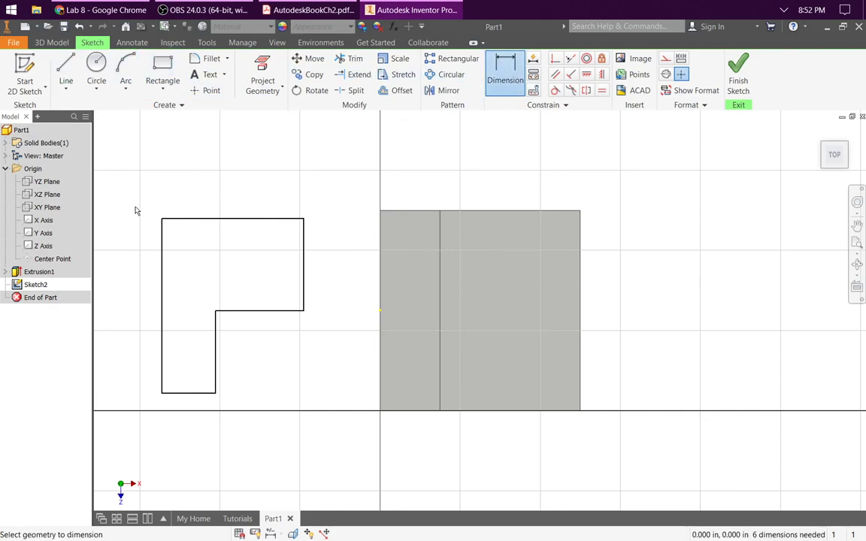
{"action": "left_click", "coordinate": [239, 220]}
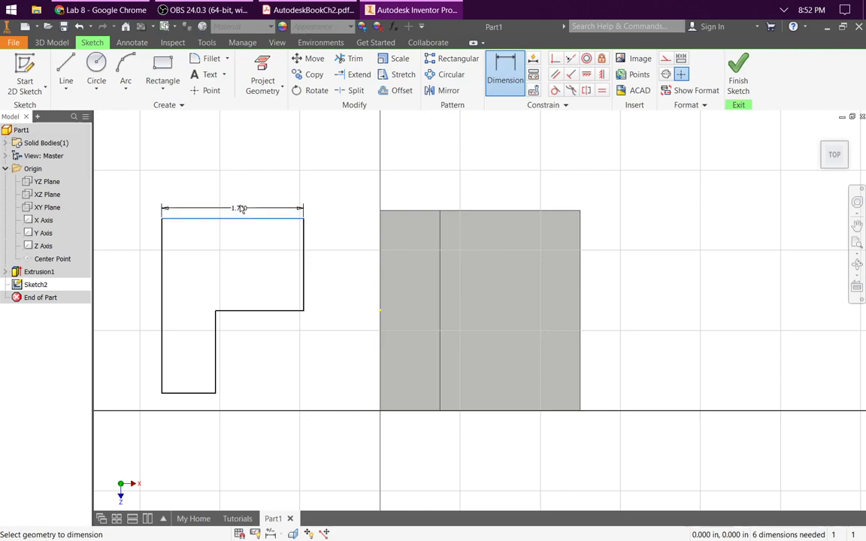
{"action": "left_click", "coordinate": [242, 181]}
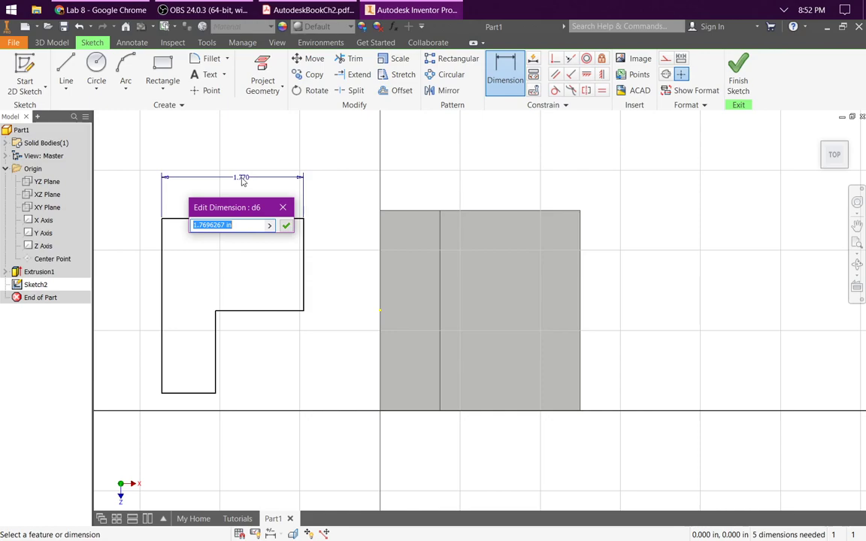
{"action": "type", "text": "2.5"}
{"action": "key", "text": "Return"}
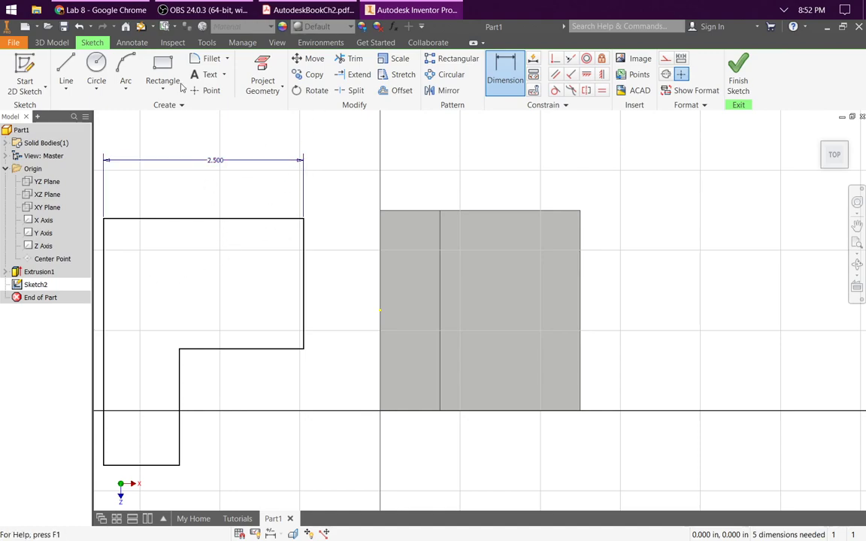
Step: Dimension the long left edge of the L-shaped outline and set its height to 2.5 in
{"action": "scroll", "coordinate": [201, 276], "scroll_direction": "down", "scroll_amount": 4}
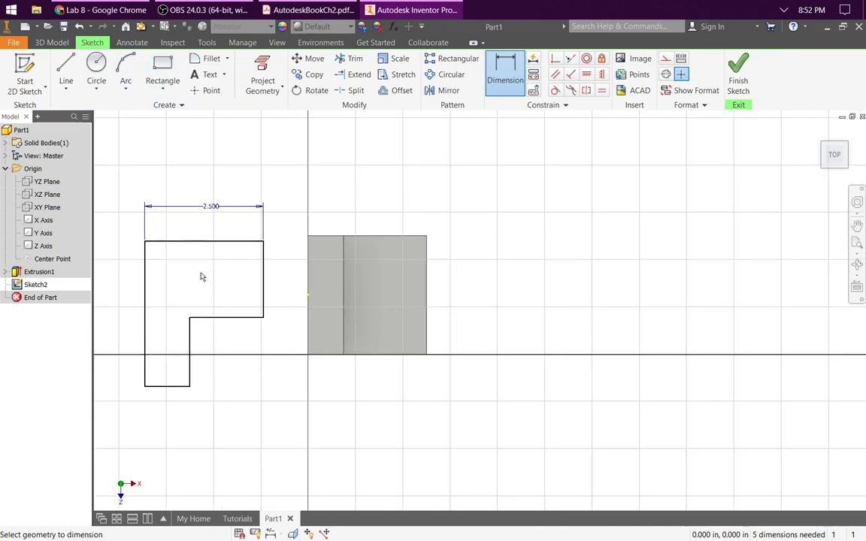
{"action": "scroll", "coordinate": [149, 282], "scroll_direction": "up", "scroll_amount": 6}
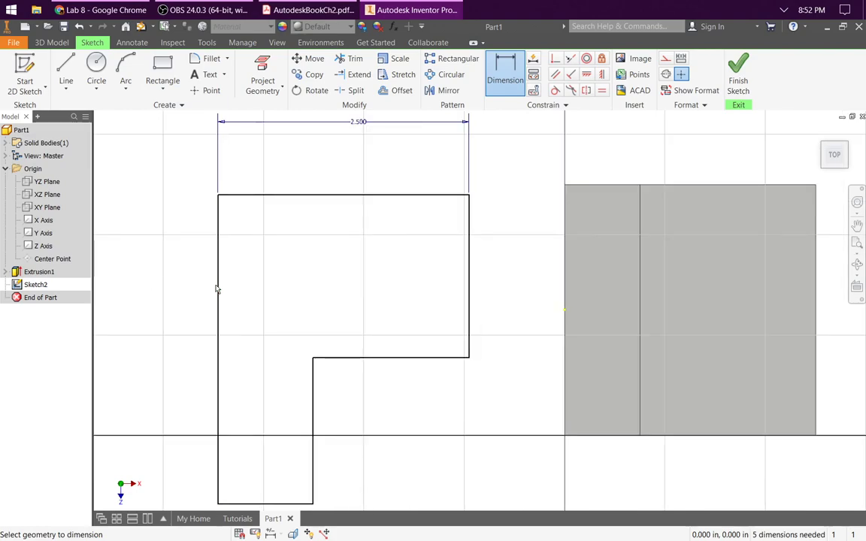
{"action": "left_click", "coordinate": [218, 290]}
{"action": "left_click", "coordinate": [166, 299]}
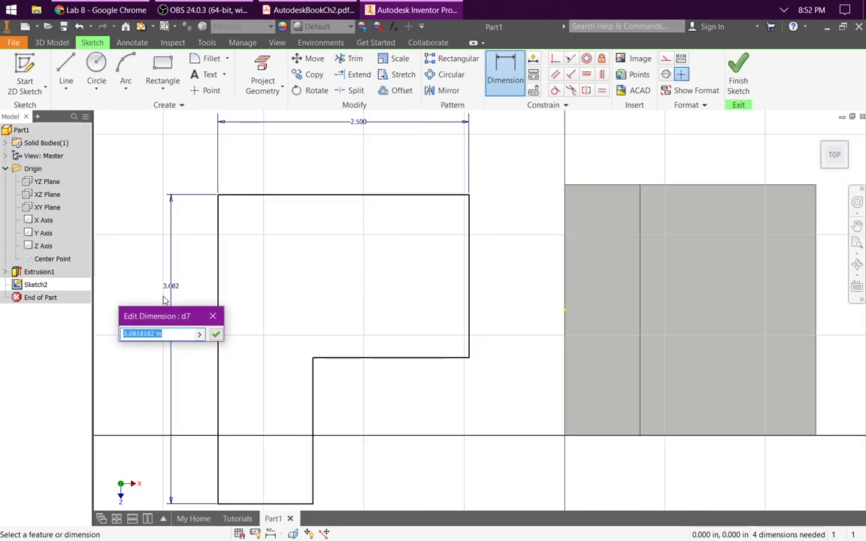
{"action": "type", "text": "2.5"}
{"action": "key", "text": "Return"}
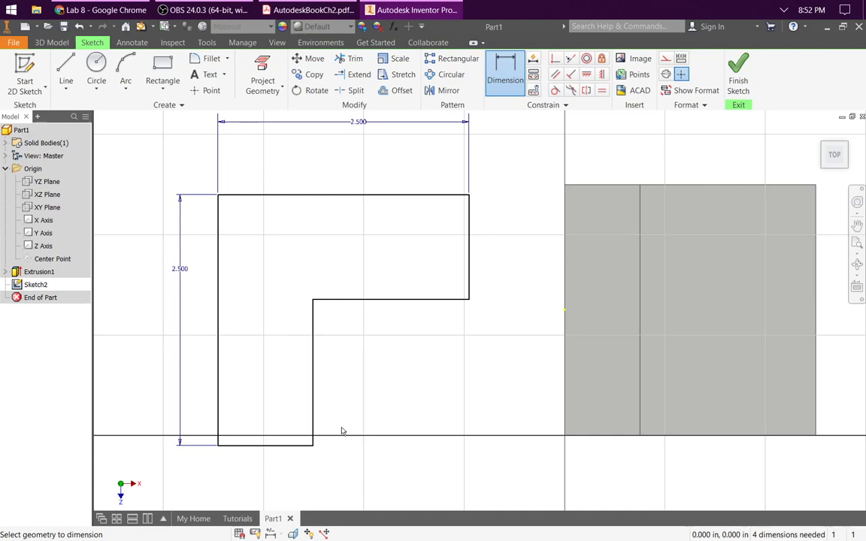
Step: Dimension the short bottom edge of the L-shaped outline and set the vertical leg's width to 0.75 in
{"action": "left_click", "coordinate": [271, 447]}
{"action": "left_click", "coordinate": [269, 464]}
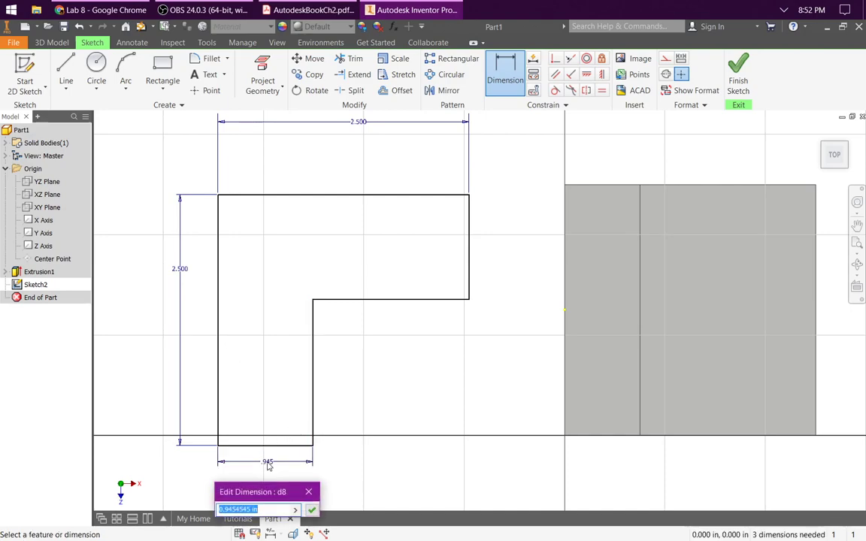
{"action": "type", "text": ".75"}
{"action": "key", "text": "Return"}
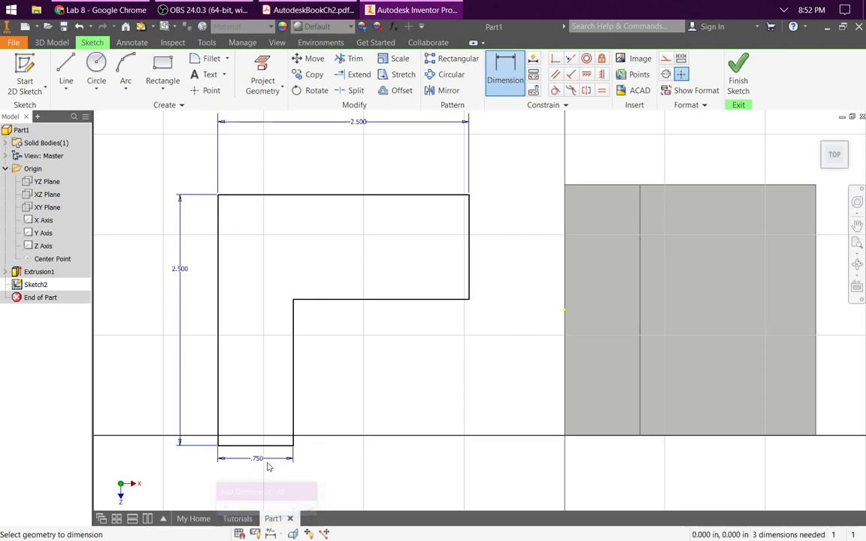
Step: Dimension between the top edge and the inner horizontal edge, setting the horizontal leg's thickness to 0.75 in
{"action": "left_click", "coordinate": [398, 196]}
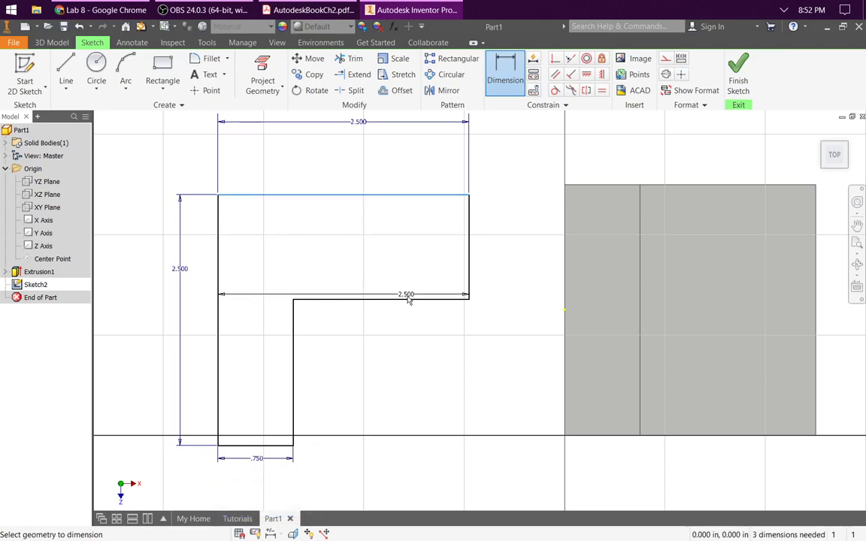
{"action": "left_click", "coordinate": [409, 304]}
{"action": "left_click", "coordinate": [383, 255]}
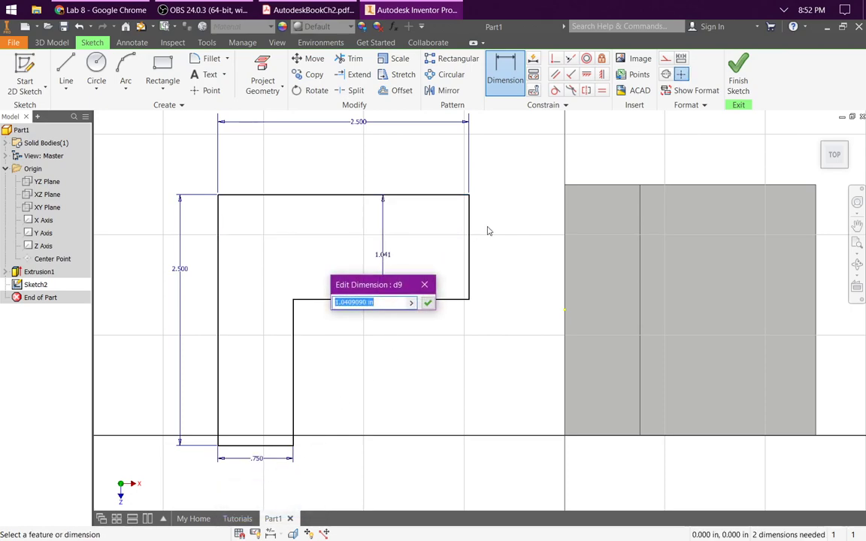
{"action": "type", "text": "."}
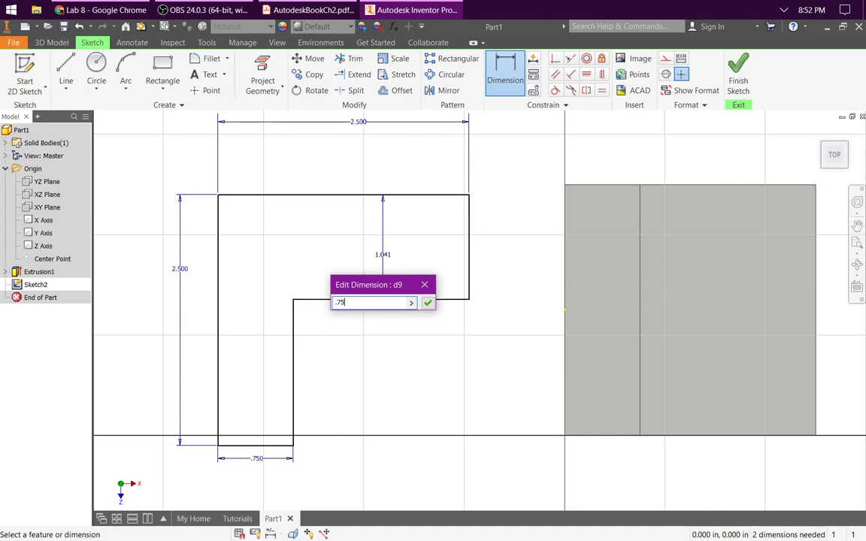
{"action": "type", "text": "75"}
{"action": "key", "text": "Return"}
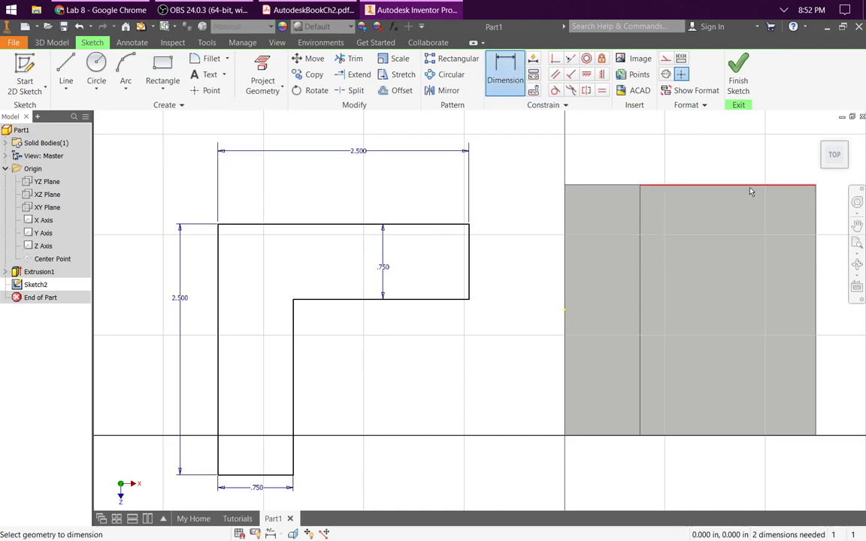
Step: Align the L-outline's top edge with the solid's top edge by setting the distance between them to 0
{"action": "left_click", "coordinate": [442, 225]}
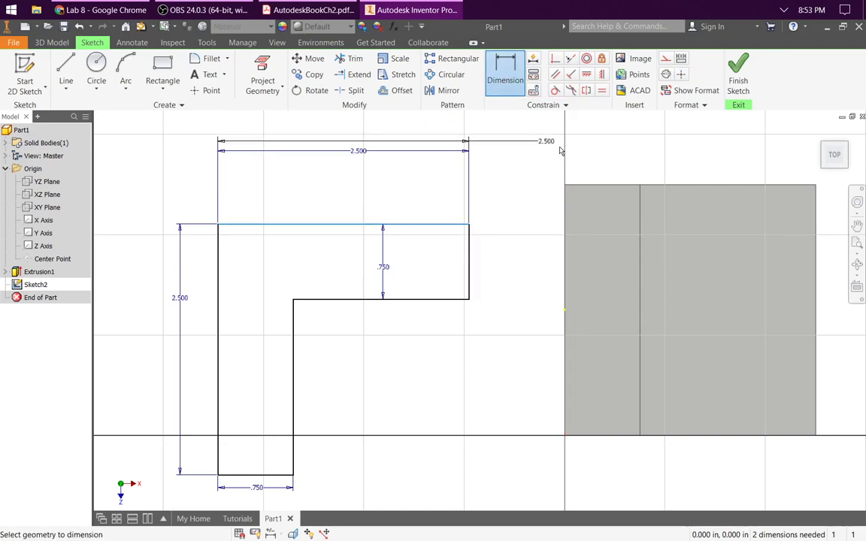
{"action": "left_click", "coordinate": [621, 188]}
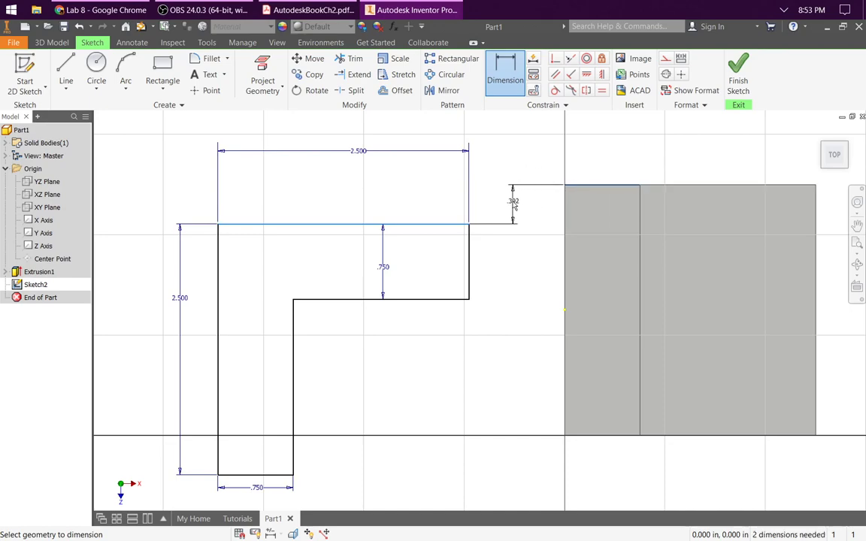
{"action": "left_click", "coordinate": [508, 197]}
{"action": "type", "text": "0"}
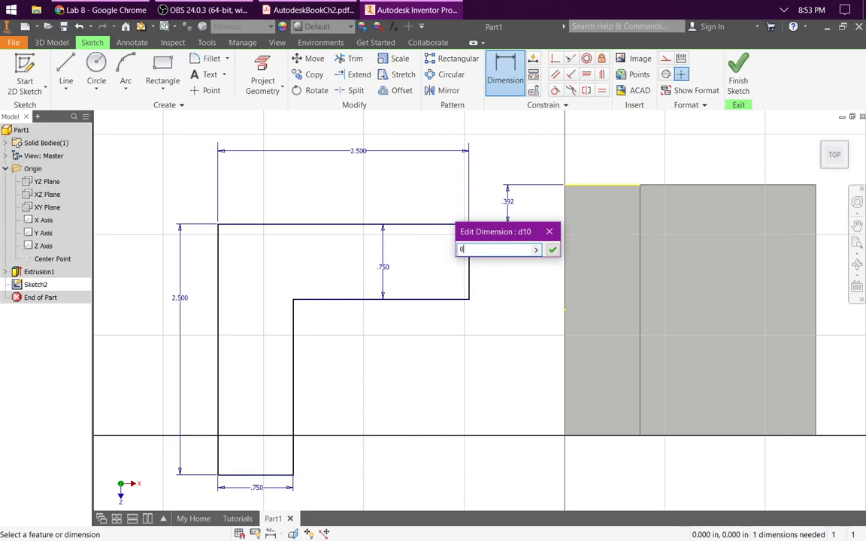
{"action": "key", "text": "Return"}
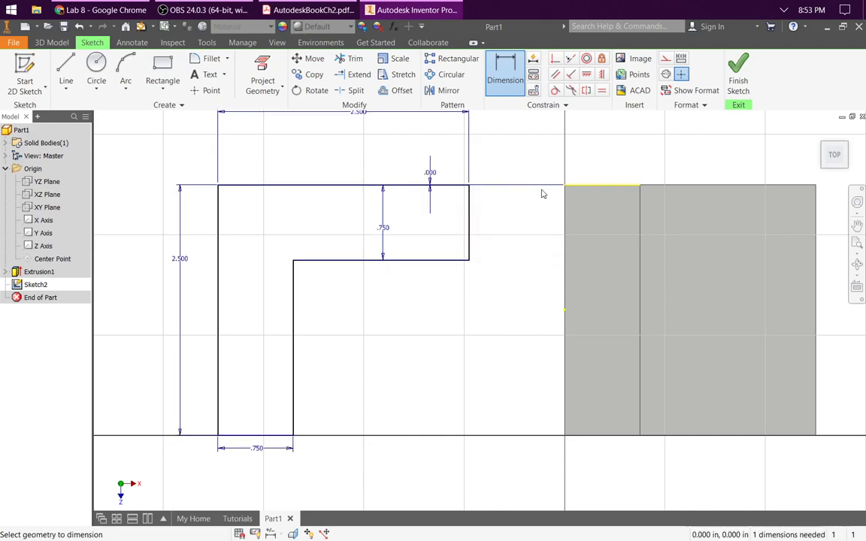
Step: Set the distance between the L-outline's short right edge and the solid's left edge to 0, and finish the sketch
{"action": "left_click", "coordinate": [468, 225]}
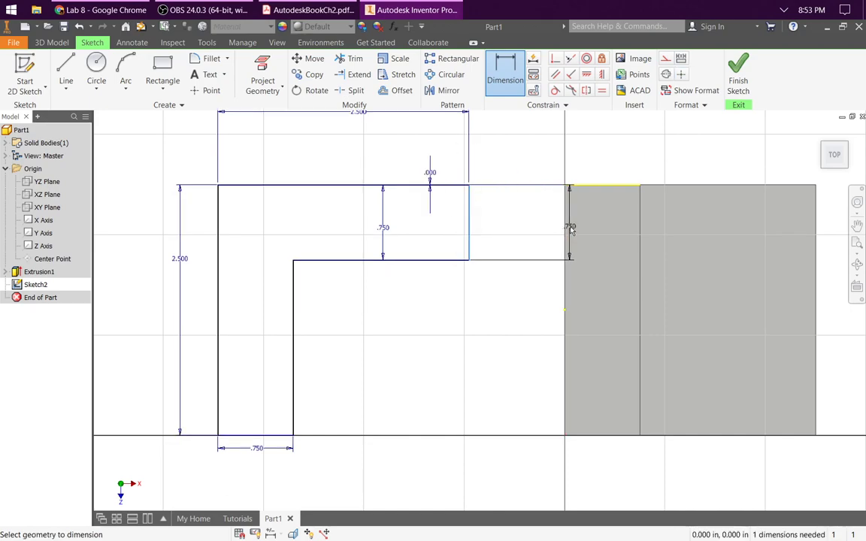
{"action": "left_click", "coordinate": [565, 230]}
{"action": "left_click", "coordinate": [527, 153]}
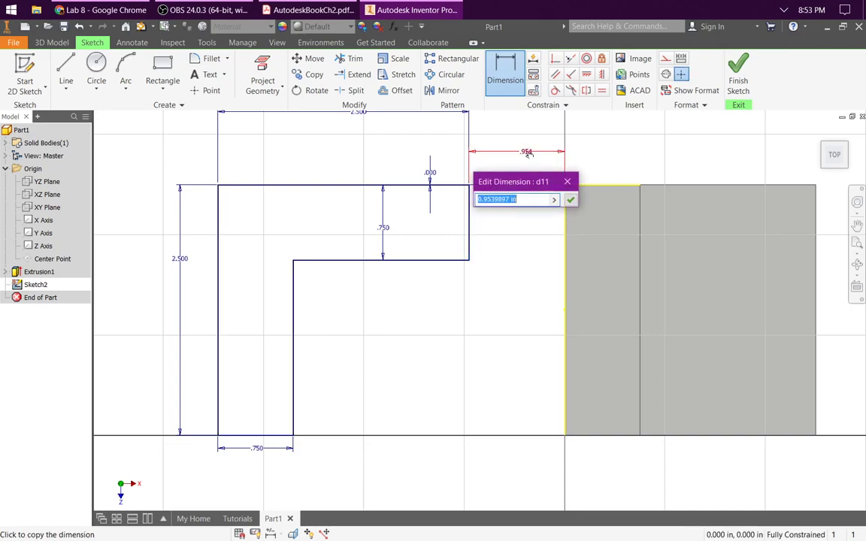
{"action": "type", "text": "0"}
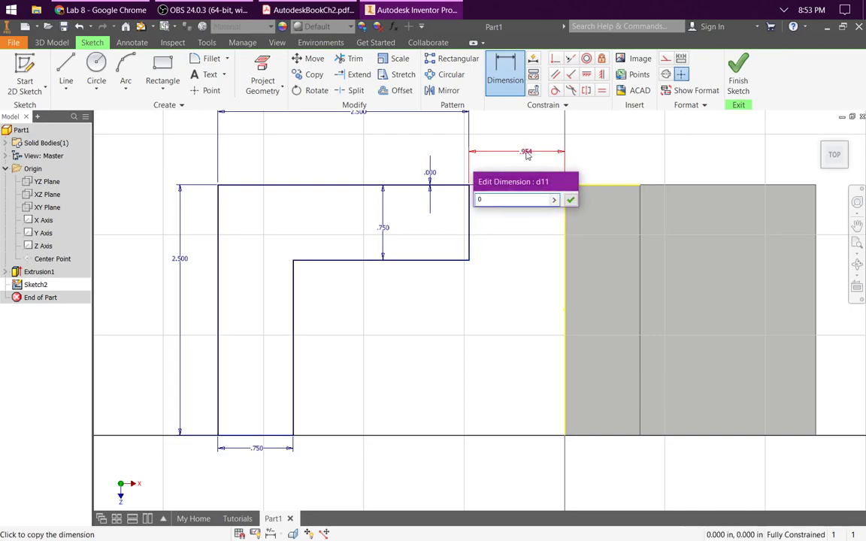
{"action": "key", "text": "Return"}
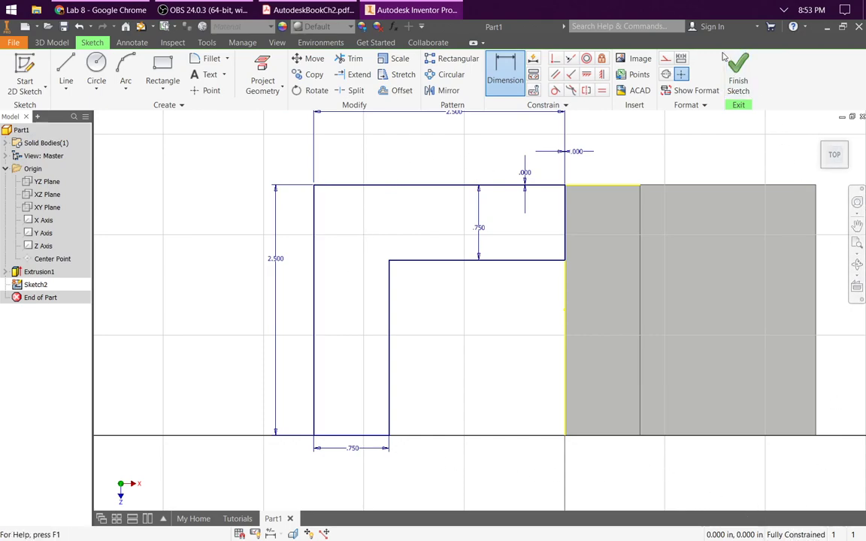
{"action": "left_click", "coordinate": [738, 76]}
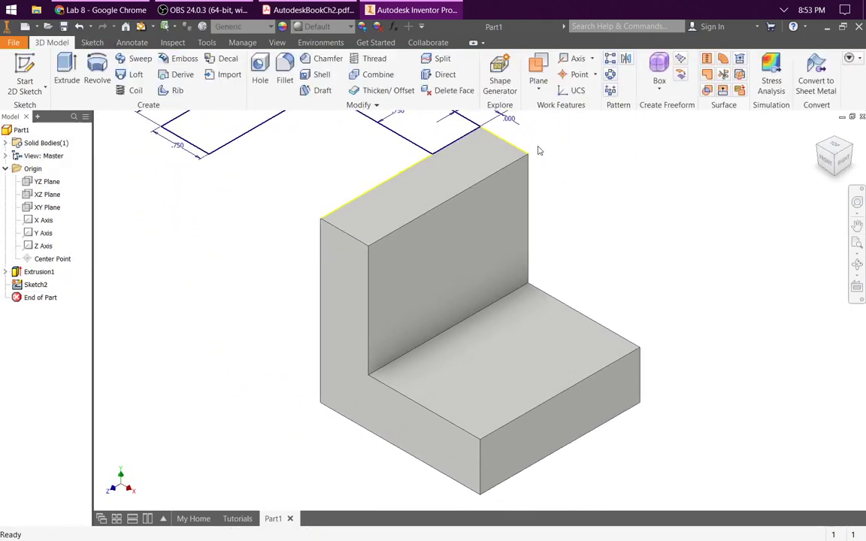
Step: Extrude the new L-shaped profile downward with the To extent, ending at the bottom face of the existing solid
{"action": "left_click", "coordinate": [819, 133]}
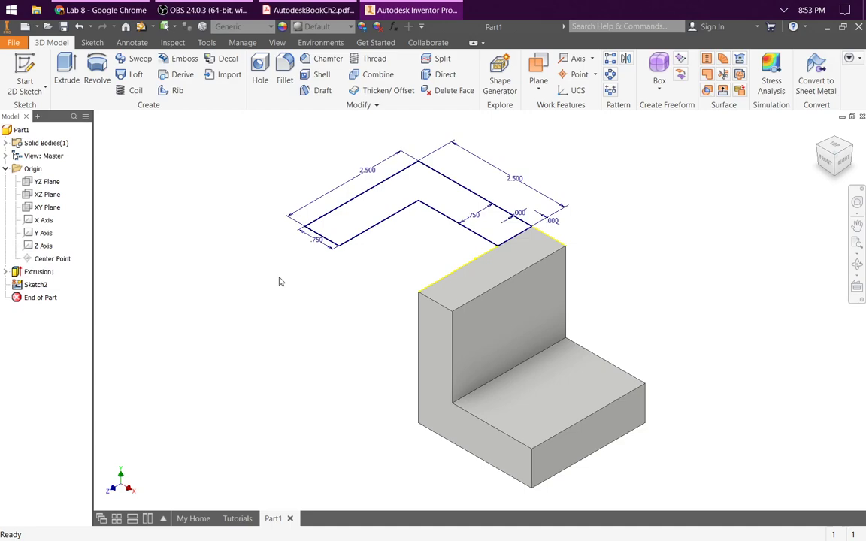
{"action": "left_click", "coordinate": [30, 284]}
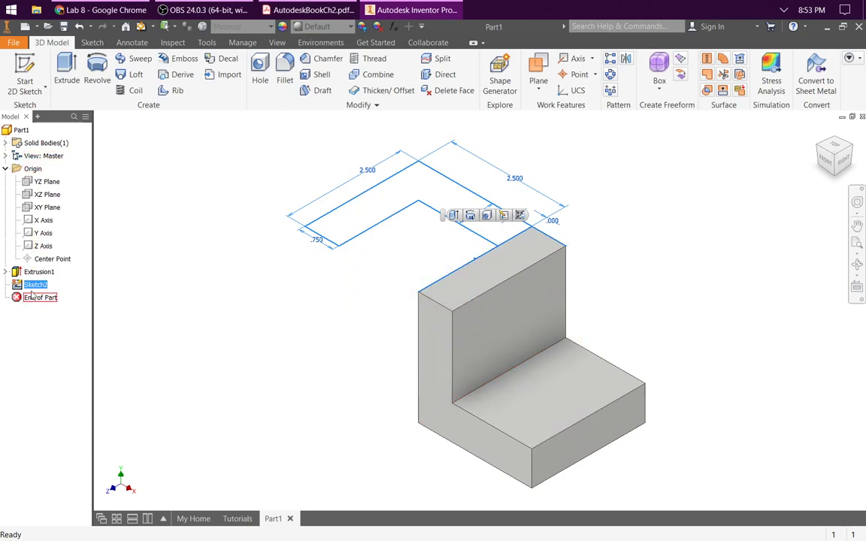
{"action": "left_click", "coordinate": [66, 77]}
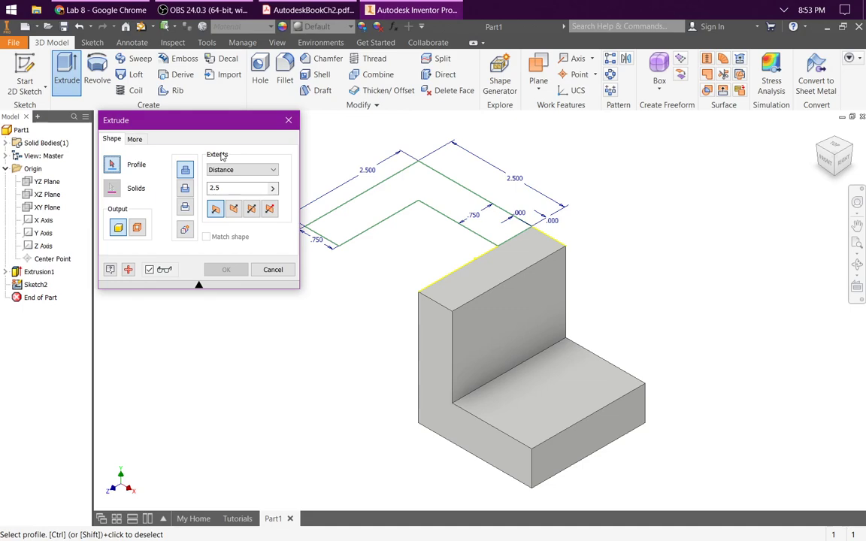
{"action": "left_click", "coordinate": [403, 194]}
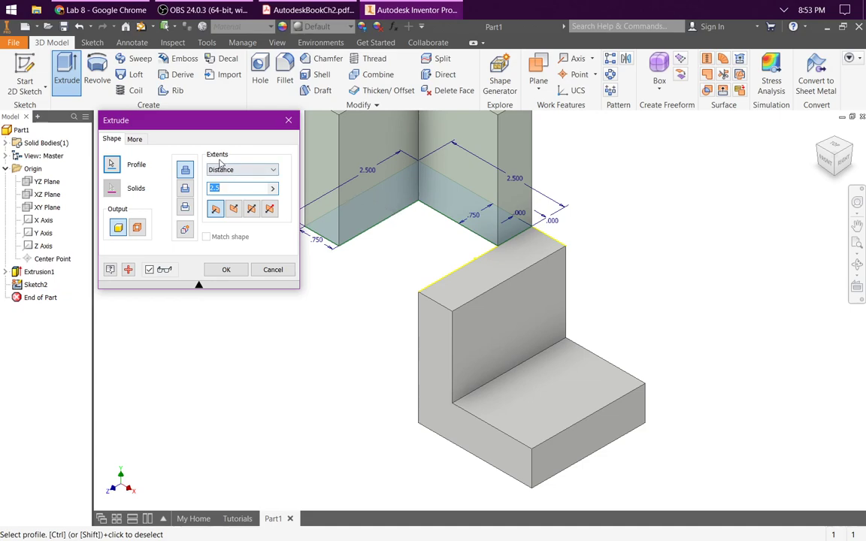
{"action": "left_click", "coordinate": [234, 210]}
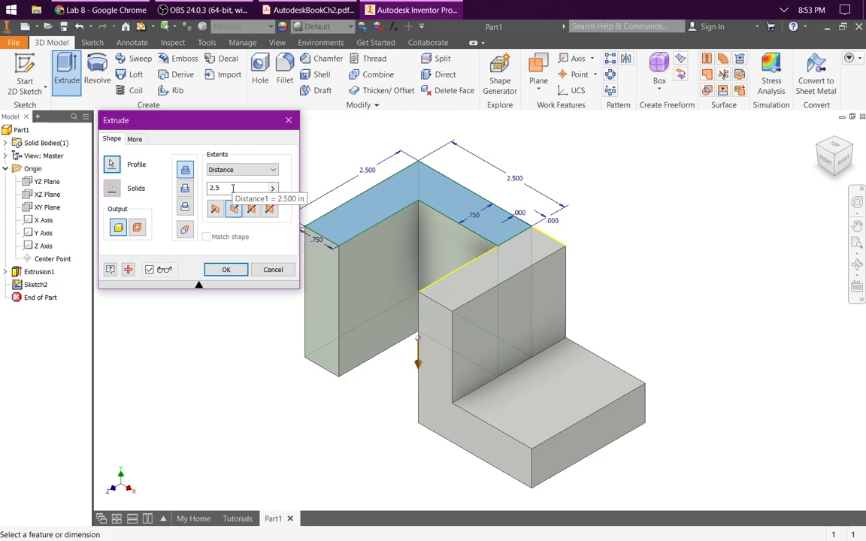
{"action": "left_click", "coordinate": [274, 170]}
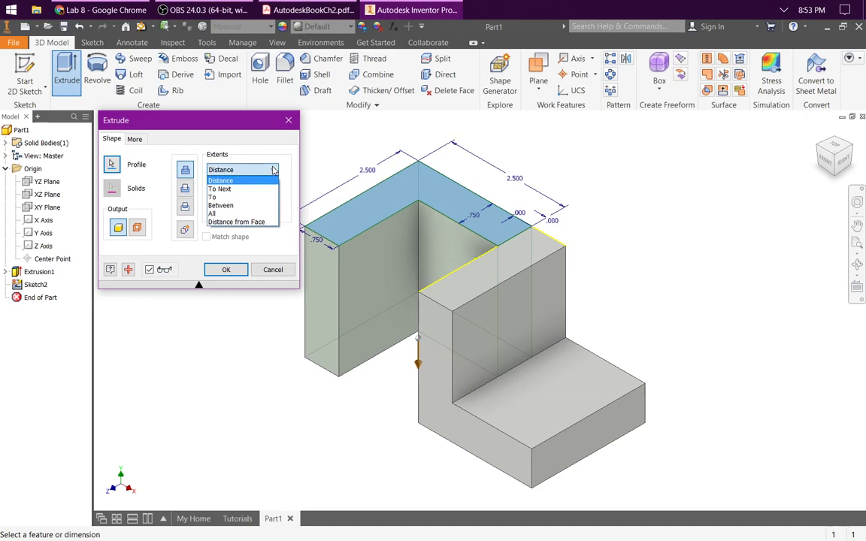
{"action": "left_click", "coordinate": [226, 197]}
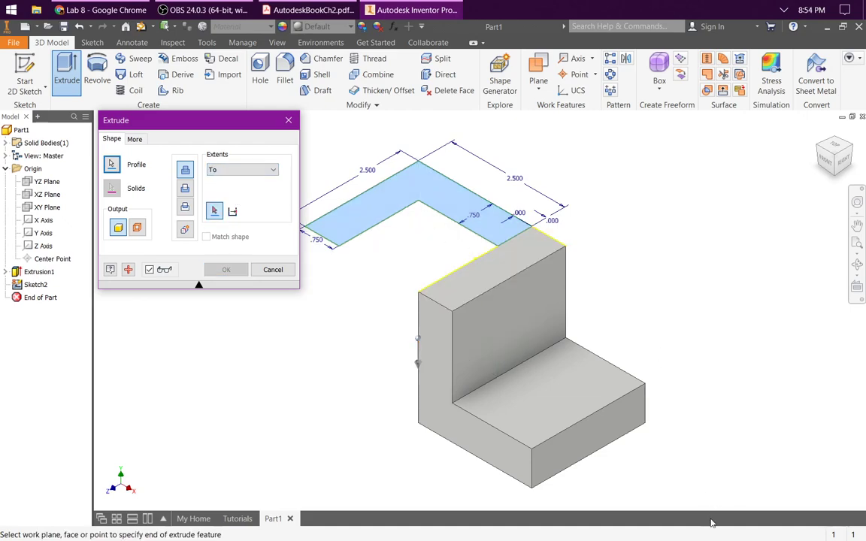
{"action": "middle_click_drag", "start_coordinate": [692, 447], "coordinate": [689, 386], "text": "shift"}
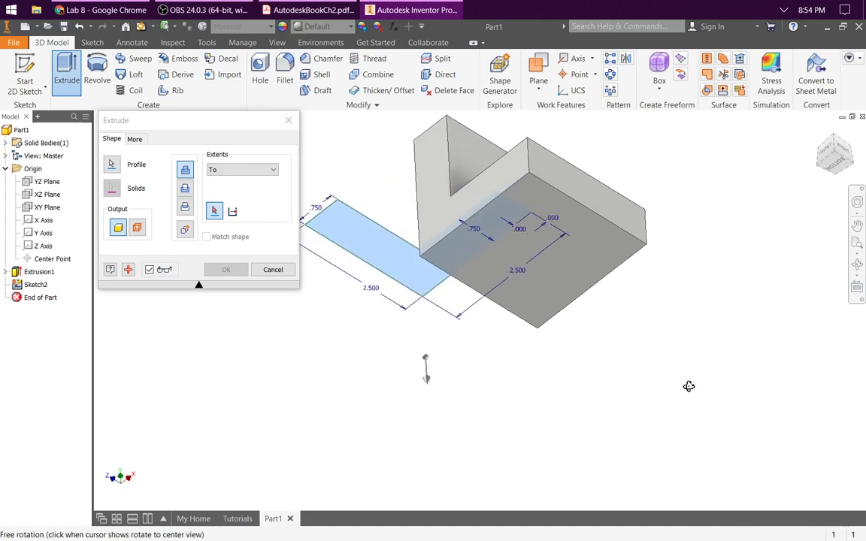
{"action": "left_click", "coordinate": [582, 249]}
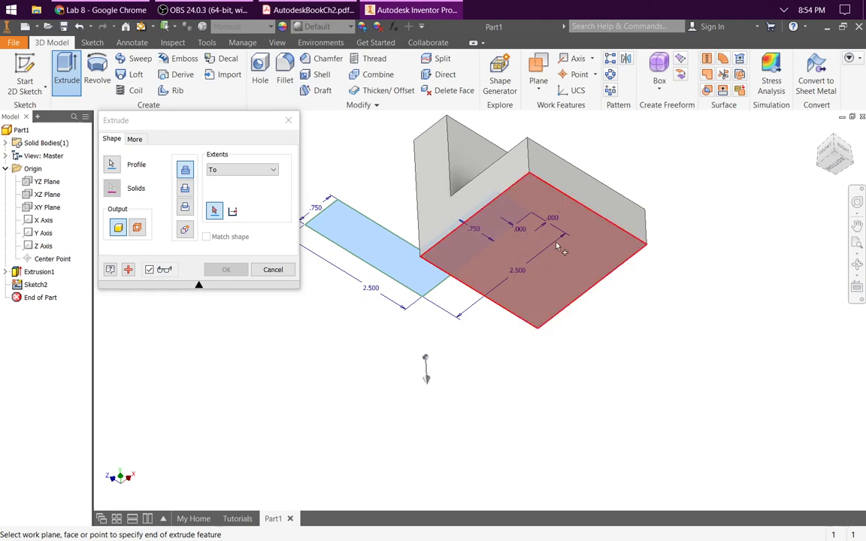
{"action": "middle_click_drag", "start_coordinate": [663, 246], "coordinate": [733, 233], "text": "shift"}
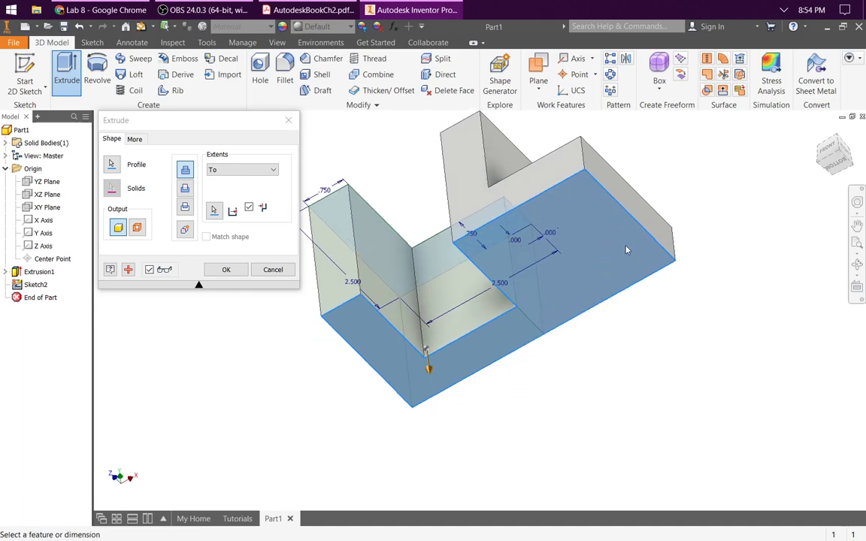
{"action": "left_click", "coordinate": [226, 271]}
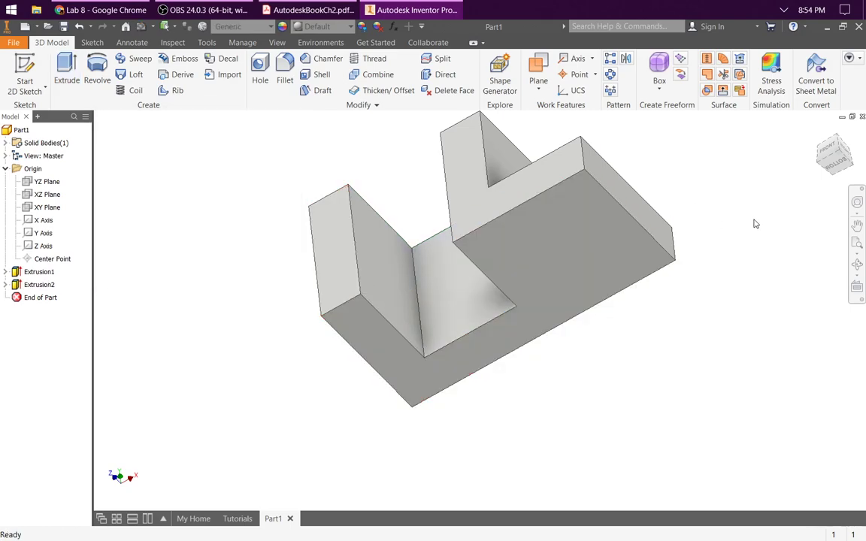
Step: Start a sketch on the top face of the low ledge and draw a circle about 0.65 in in diameter near its middle
{"action": "left_click", "coordinate": [816, 132]}
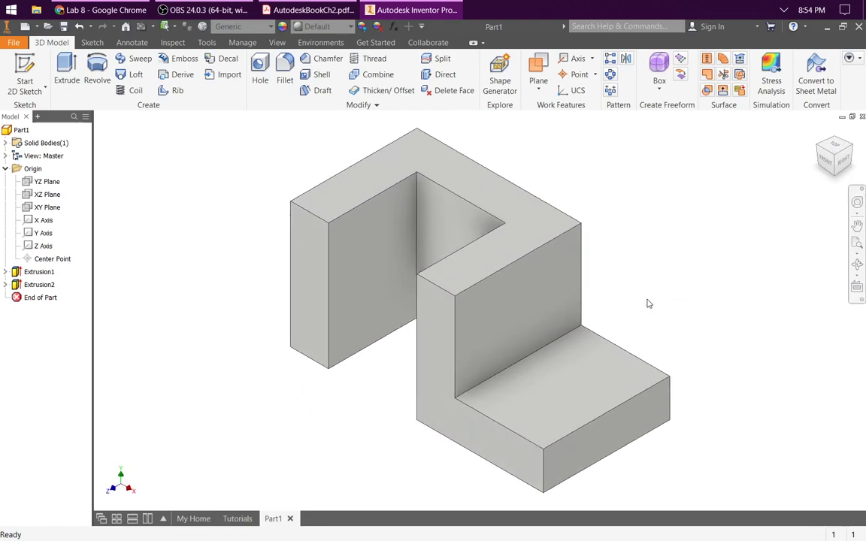
{"action": "left_click", "coordinate": [26, 66]}
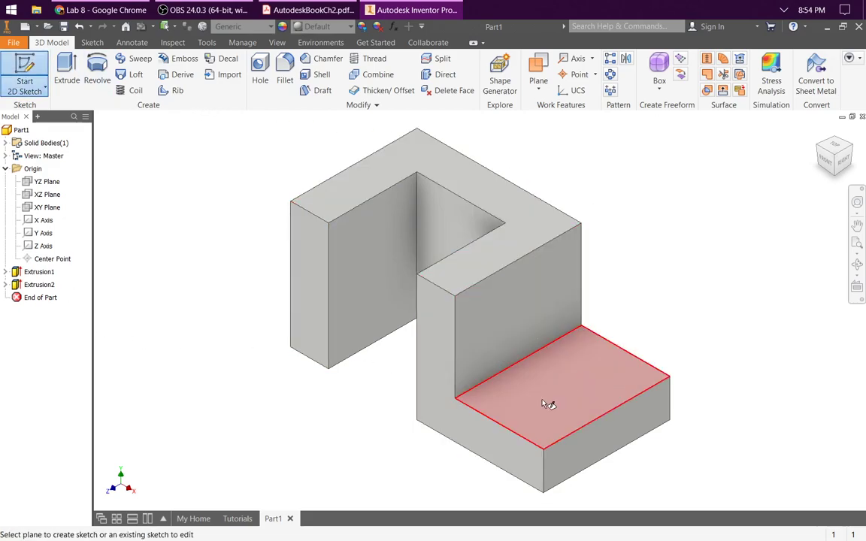
{"action": "left_click", "coordinate": [581, 383]}
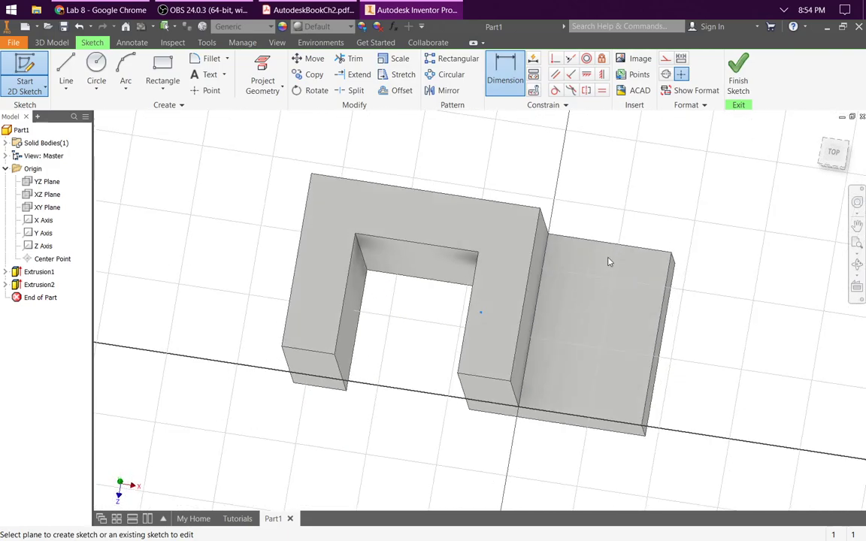
{"action": "left_click", "coordinate": [609, 261]}
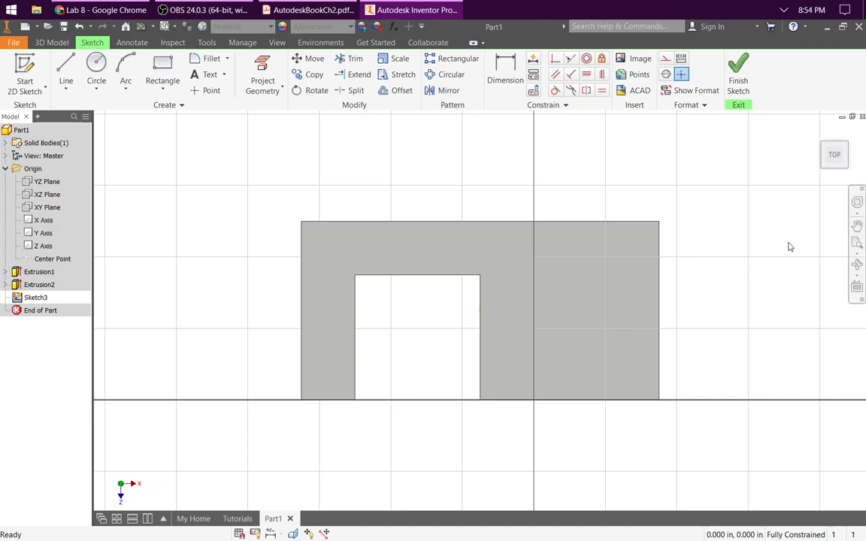
{"action": "mouse_move", "coordinate": [831, 150]}
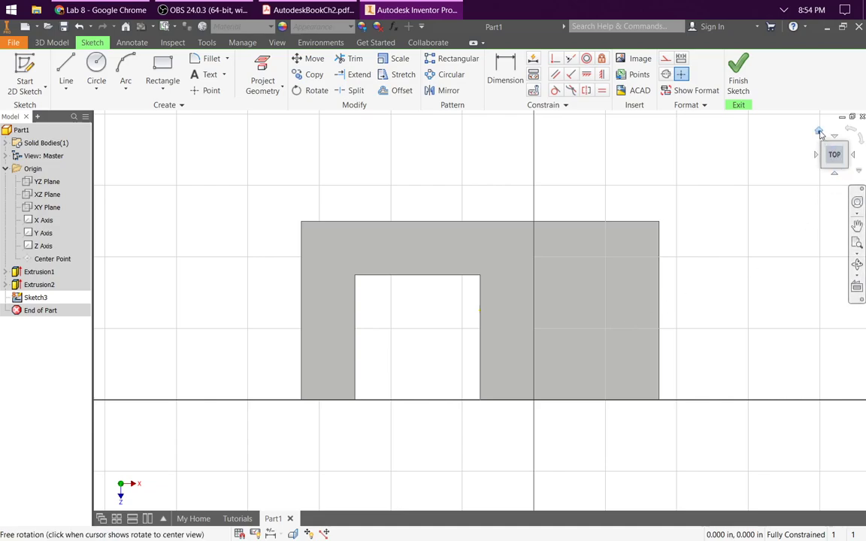
{"action": "left_click", "coordinate": [819, 132]}
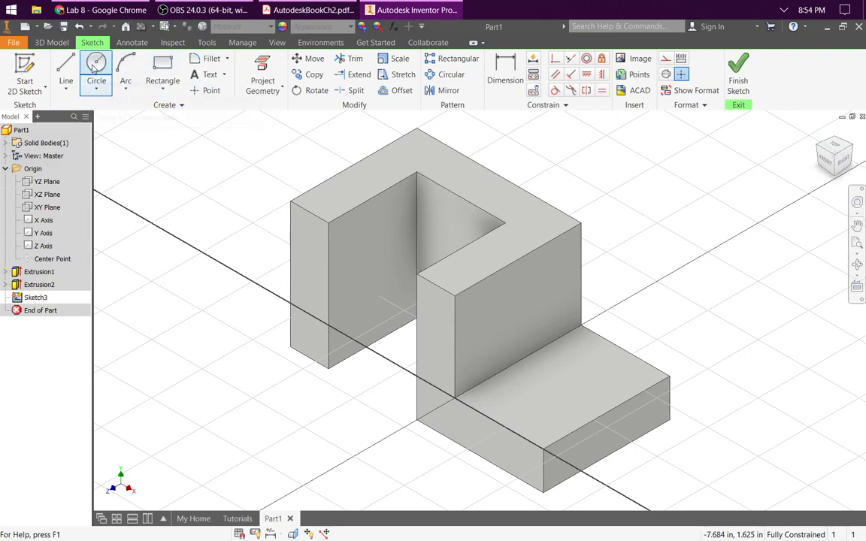
{"action": "left_click", "coordinate": [95, 67]}
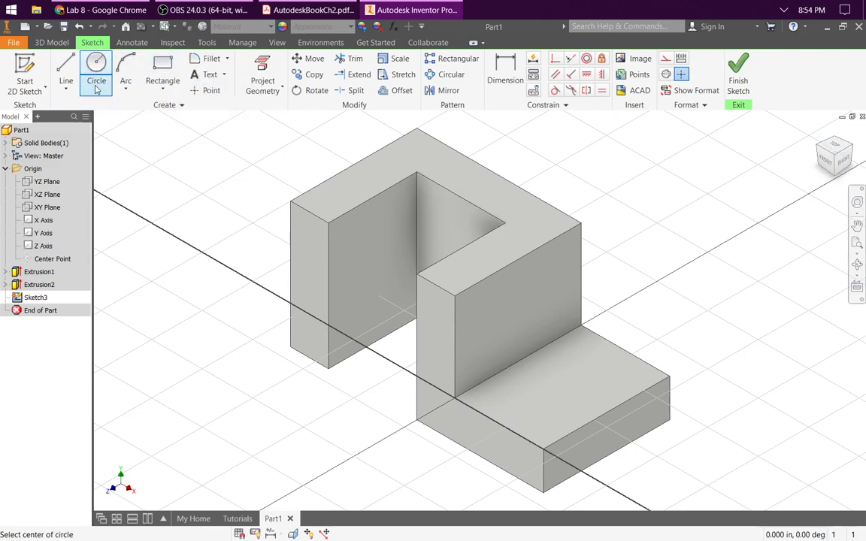
{"action": "left_click", "coordinate": [549, 391]}
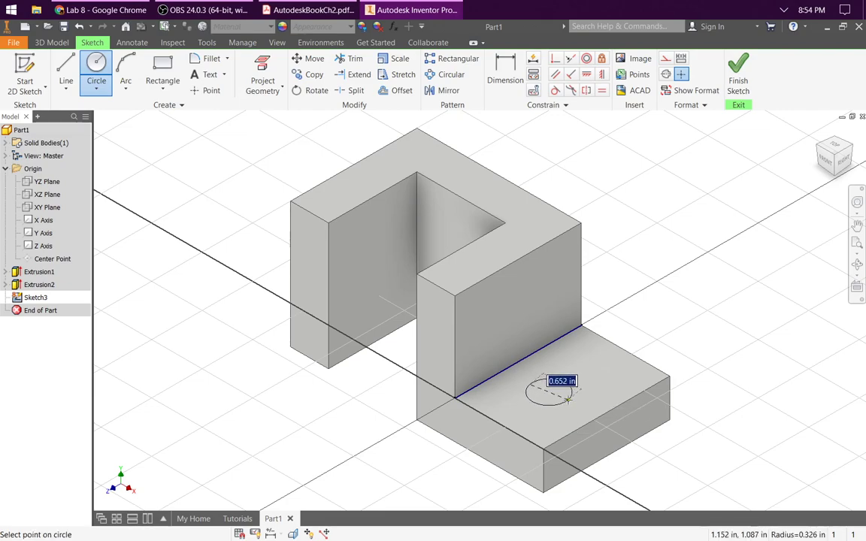
{"action": "left_click", "coordinate": [568, 400]}
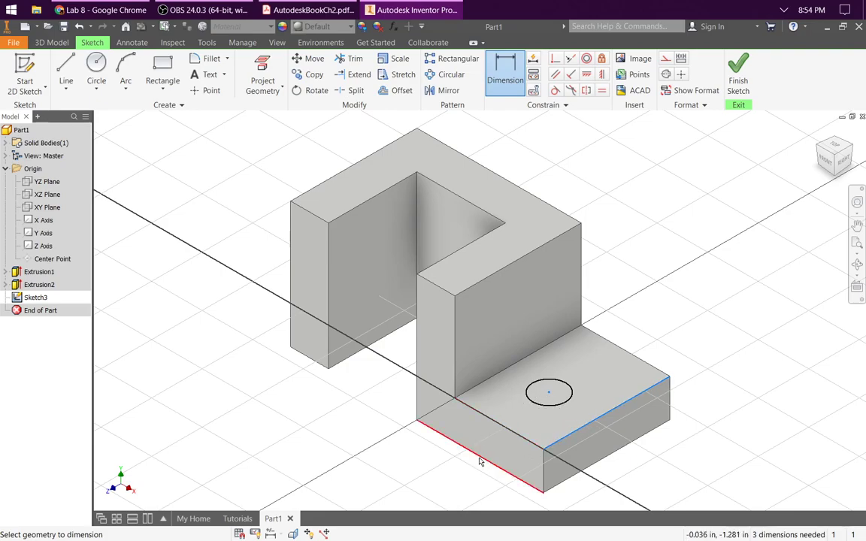
Step: Locate the circle's centre 0.75 in from the ledge's long outer edge and 1.25 in from its short back edge
{"action": "left_click", "coordinate": [538, 429]}
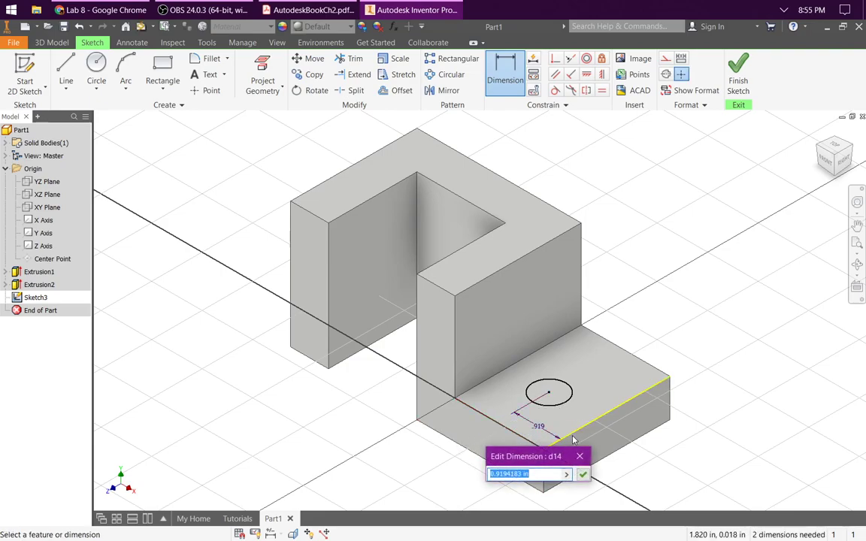
{"action": "type", "text": ".75"}
{"action": "key", "text": "Return"}
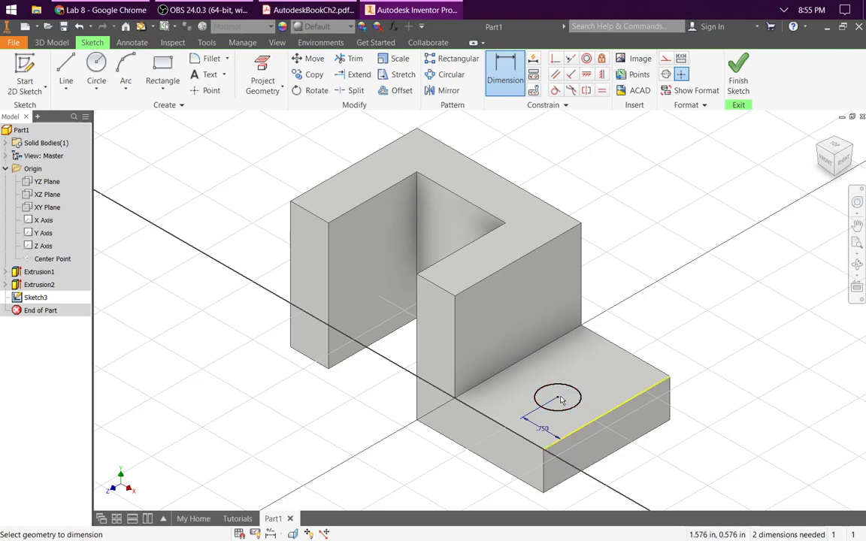
{"action": "left_click", "coordinate": [653, 370]}
{"action": "left_click", "coordinate": [675, 319]}
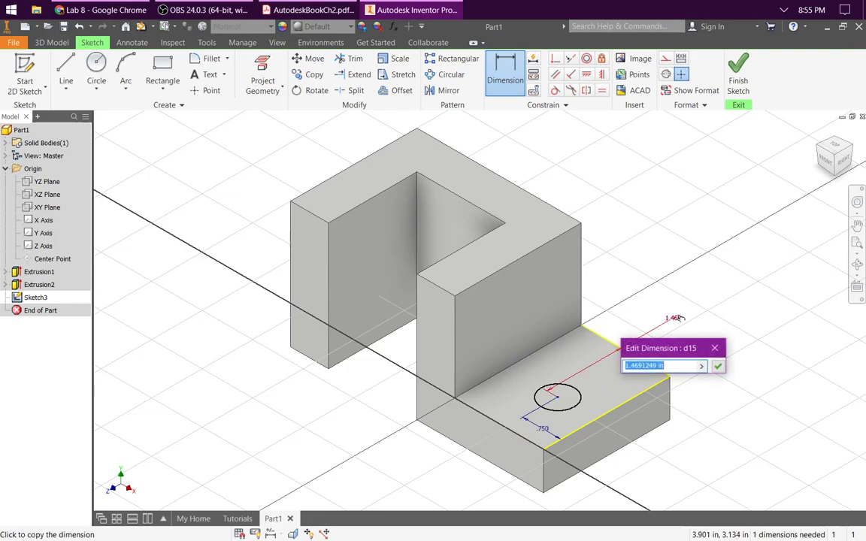
{"action": "type", "text": "1.2"}
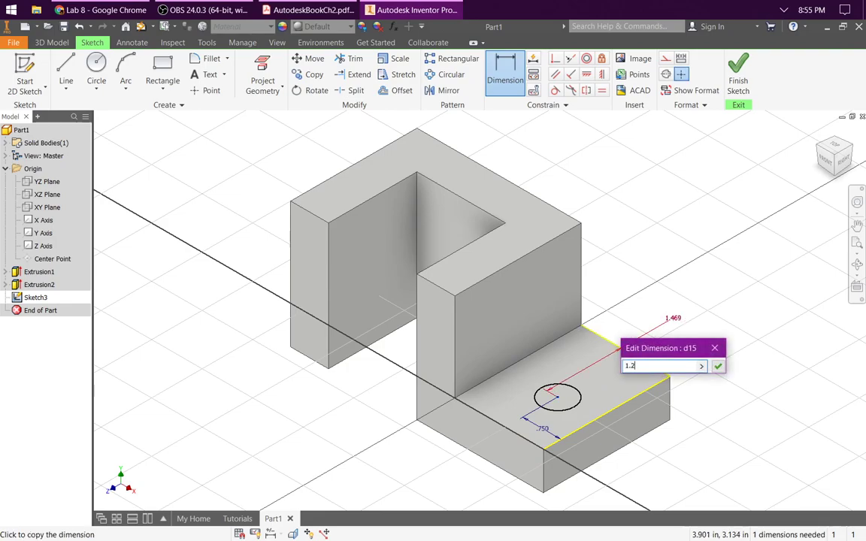
{"action": "type", "text": "5"}
{"action": "key", "text": "Return"}
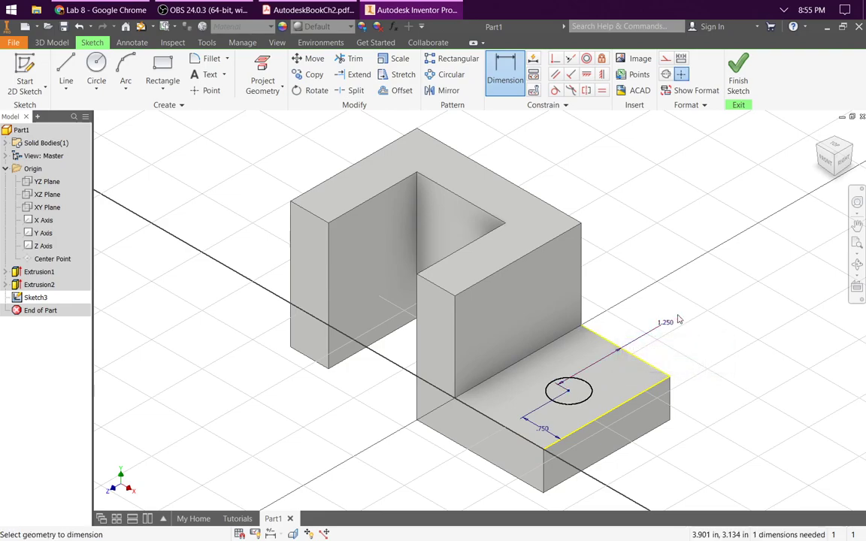
Step: Set the circle's diameter to 0.75 in and finish the sketch
{"action": "left_click", "coordinate": [592, 393]}
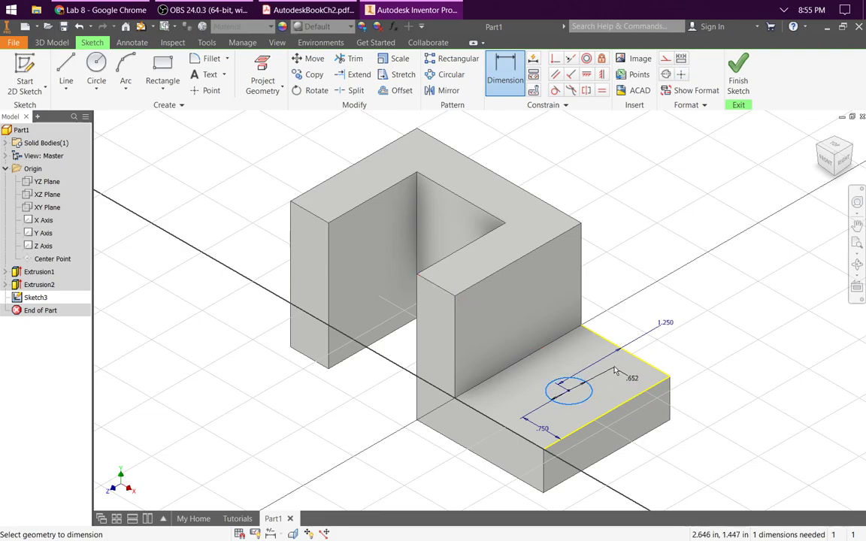
{"action": "left_click", "coordinate": [615, 375]}
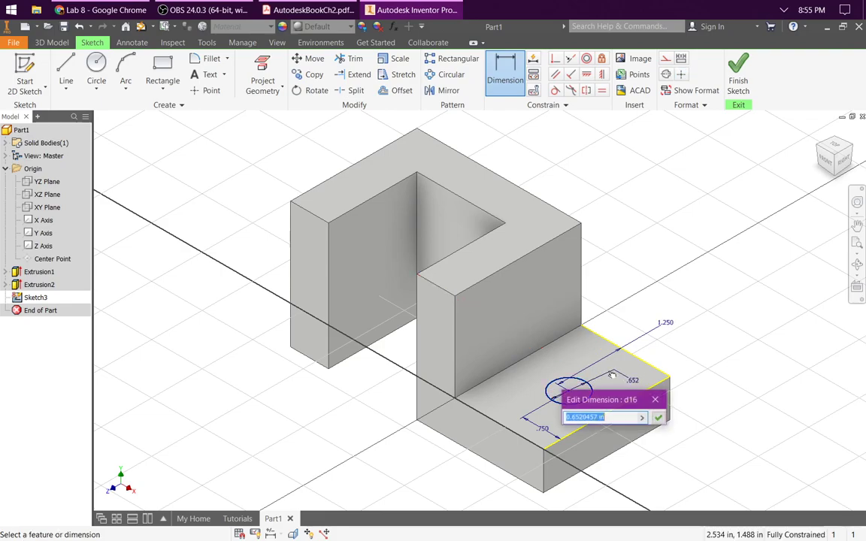
{"action": "type", "text": ".7"}
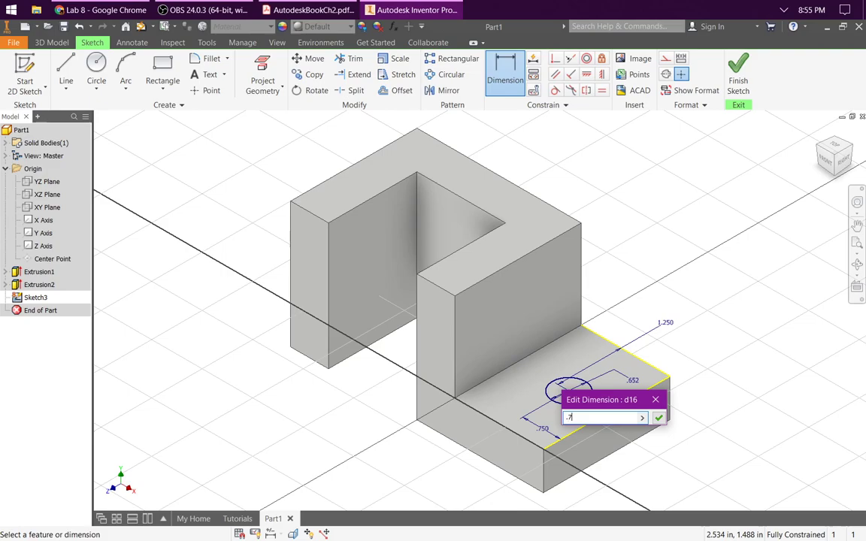
{"action": "type", "text": "50"}
{"action": "key", "text": "Return"}
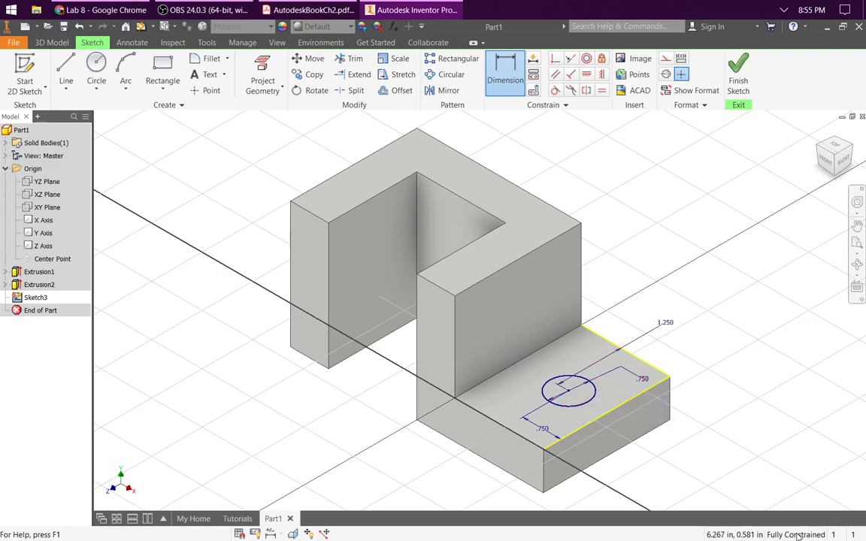
{"action": "left_click", "coordinate": [737, 69]}
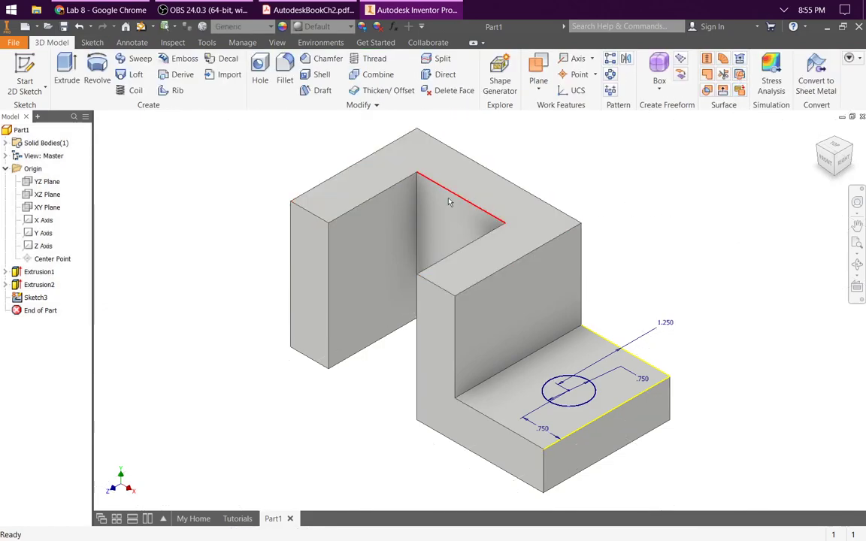
Step: Cut the circle on the low ledge downward through the solid, using Extrude with the All extent, and restore the isometric view
{"action": "left_click", "coordinate": [57, 80]}
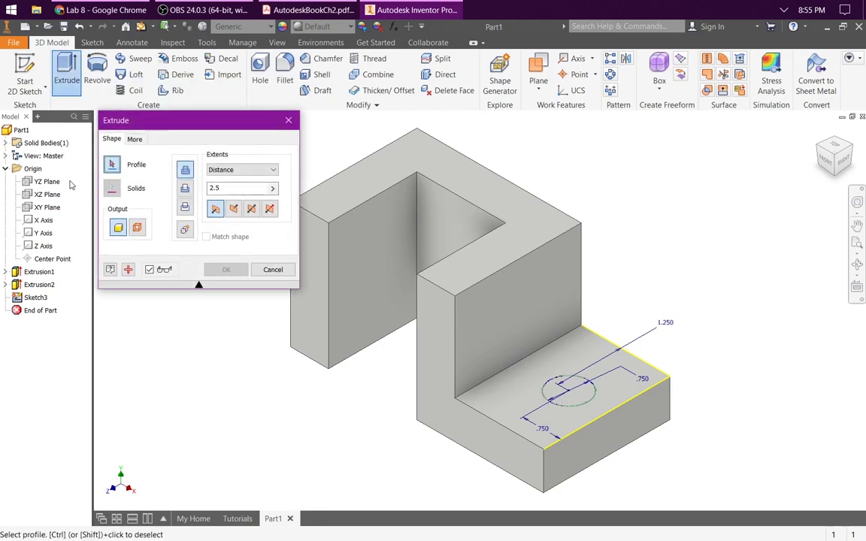
{"action": "left_click", "coordinate": [185, 190]}
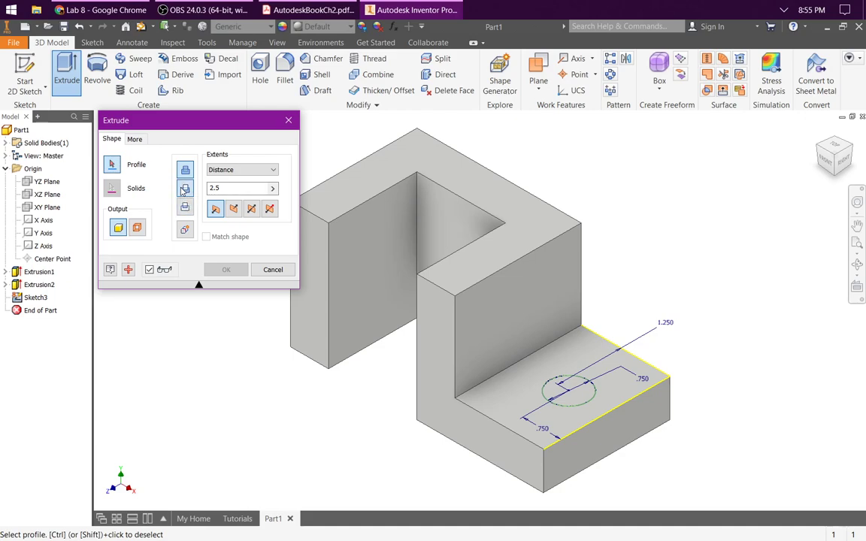
{"action": "left_click", "coordinate": [273, 171]}
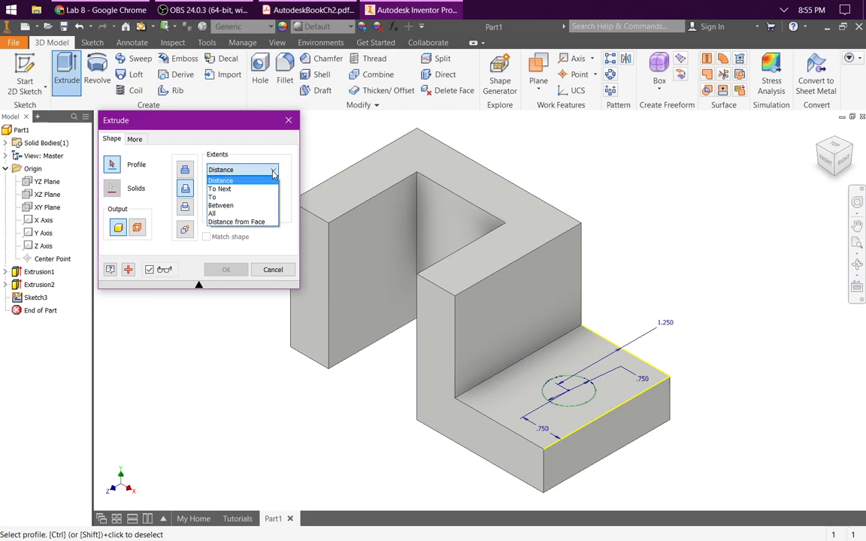
{"action": "left_click", "coordinate": [225, 214]}
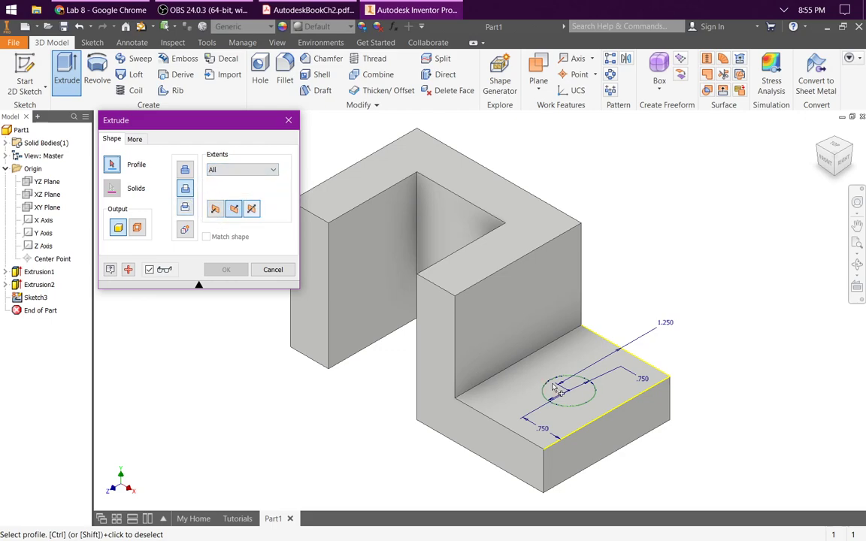
{"action": "left_click", "coordinate": [586, 400]}
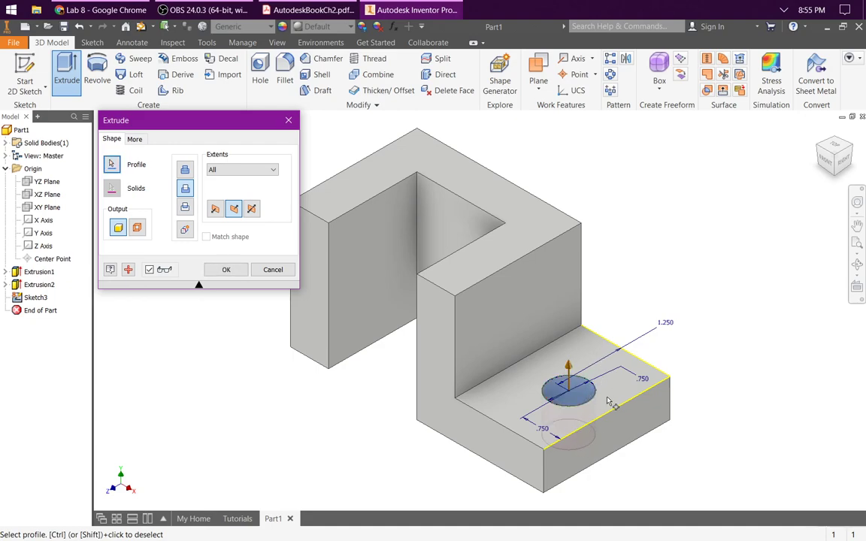
{"action": "mouse_move", "coordinate": [609, 401]}
{"action": "middle_mouse_down", "text": "shift"}
{"action": "mouse_move", "coordinate": [609, 386]}
{"action": "mouse_move", "coordinate": [591, 438]}
{"action": "mouse_move", "coordinate": [606, 387]}
{"action": "mouse_move", "coordinate": [603, 423]}
{"action": "mouse_move", "coordinate": [609, 410]}
{"action": "mouse_move", "coordinate": [601, 408]}
{"action": "middle_mouse_up", "text": "shift"}
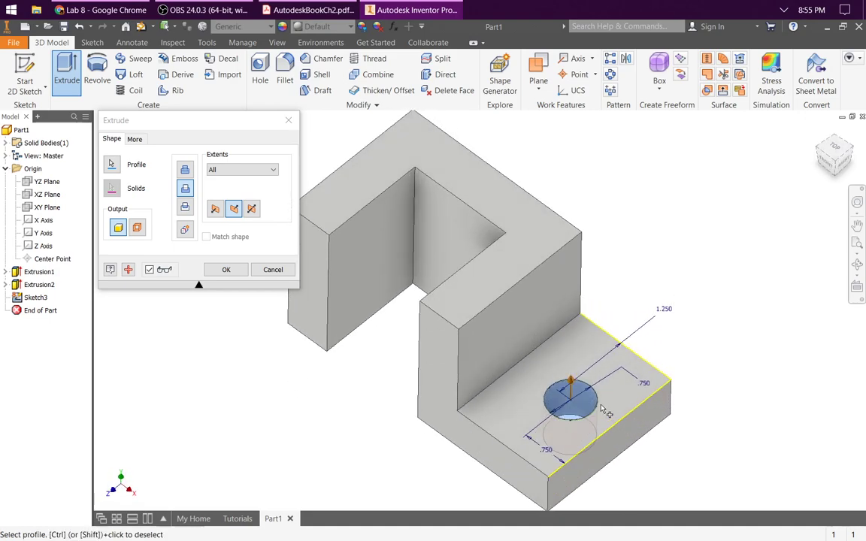
{"action": "left_click", "coordinate": [234, 209]}
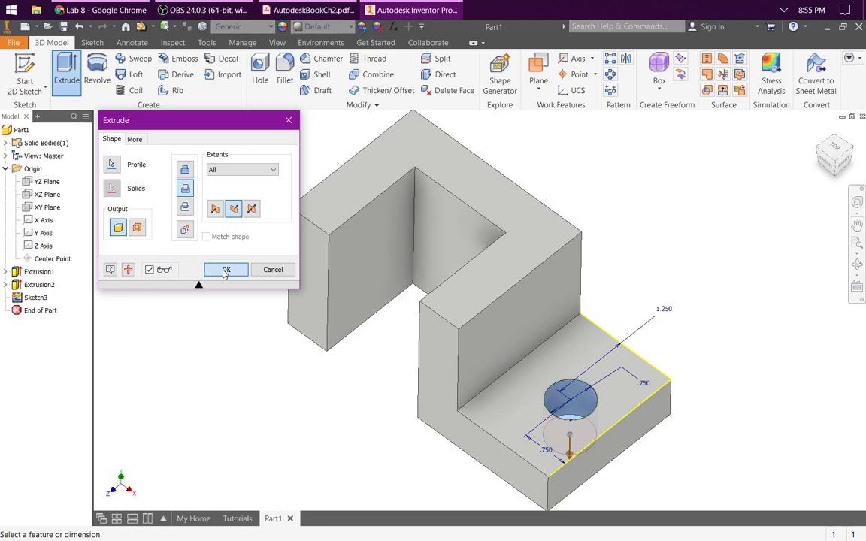
{"action": "left_click", "coordinate": [226, 270]}
{"action": "left_click", "coordinate": [819, 131]}
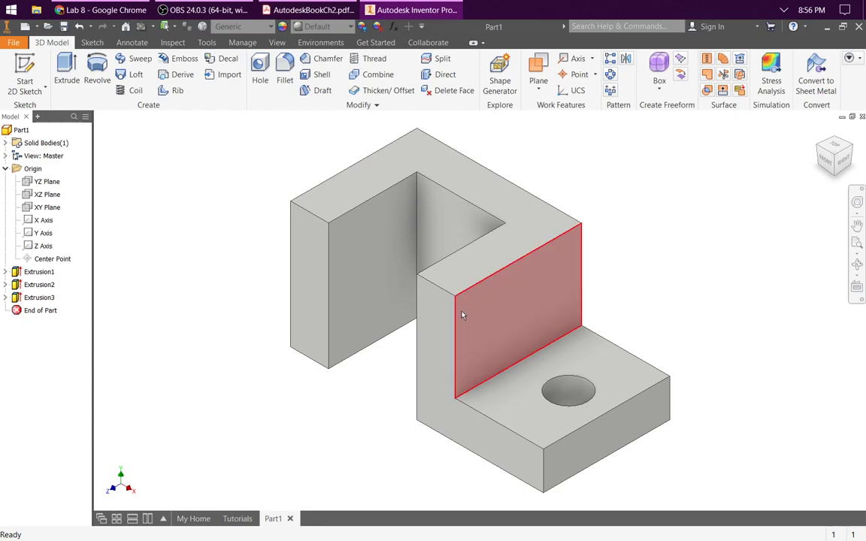
Step: Start a sketch on the upright wall's face above the ledge and draw lines from its upper front corner, about 0.56 in down and 0.66 in across
{"action": "left_click", "coordinate": [30, 70]}
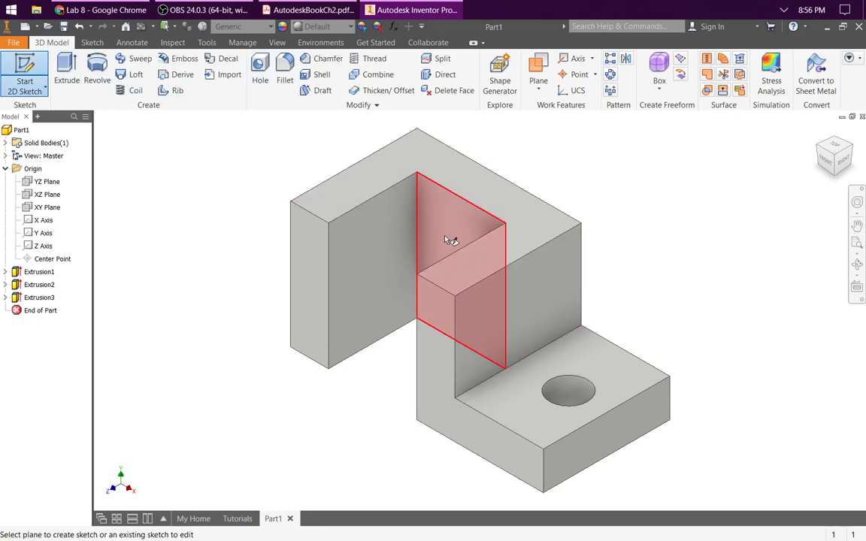
{"action": "left_click", "coordinate": [493, 314]}
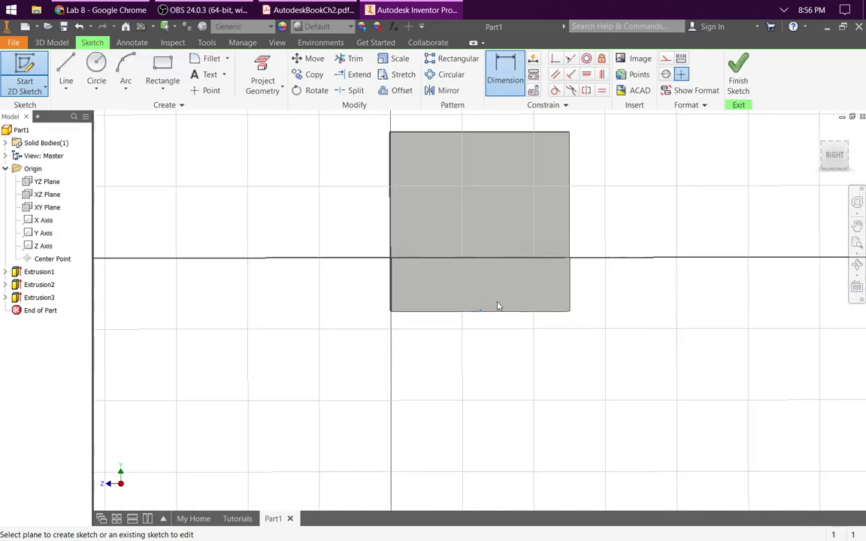
{"action": "left_click", "coordinate": [65, 69]}
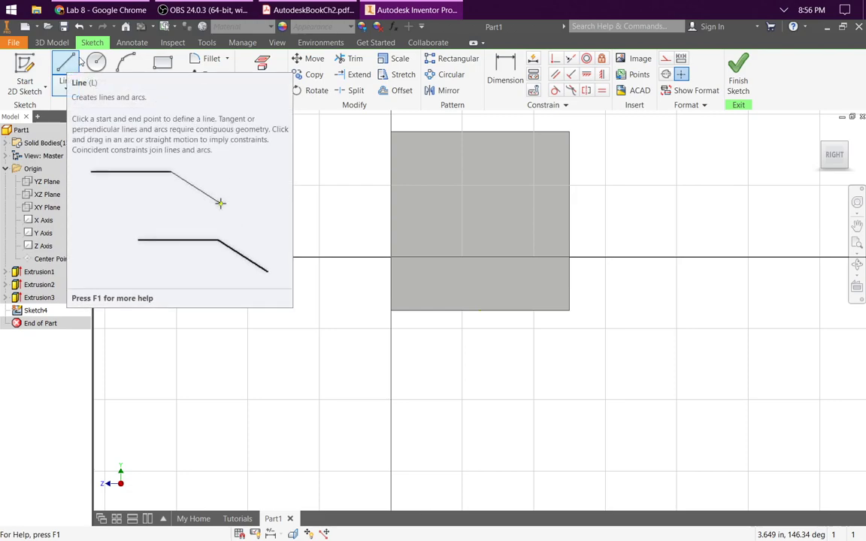
{"action": "left_click", "coordinate": [75, 67]}
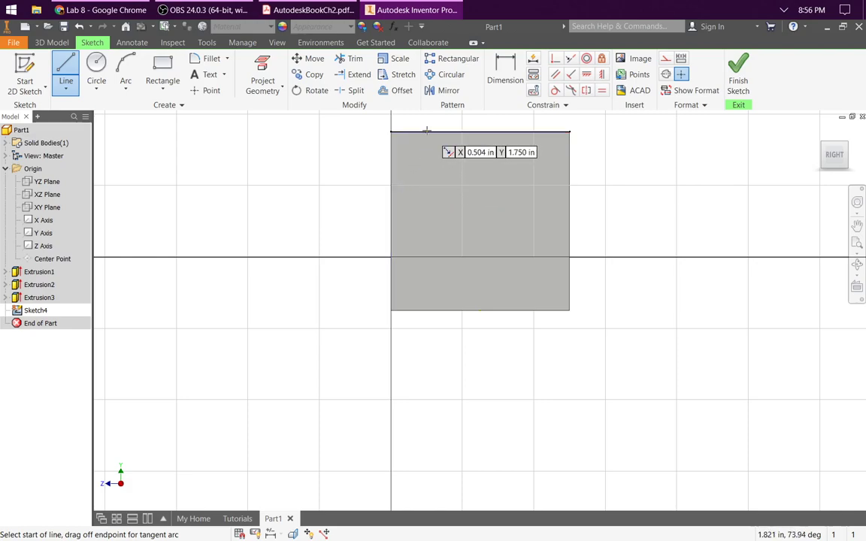
{"action": "left_click", "coordinate": [390, 172]}
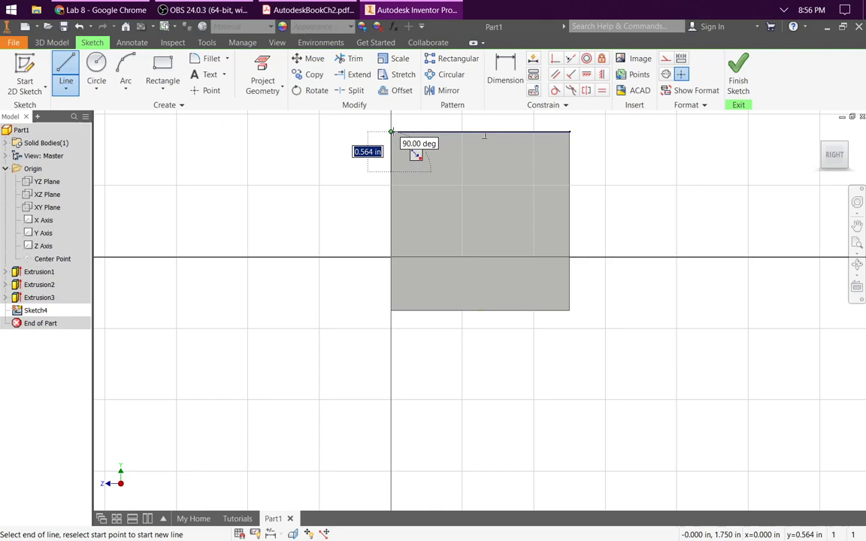
{"action": "left_click", "coordinate": [415, 154]}
{"action": "key", "text": "Escape"}
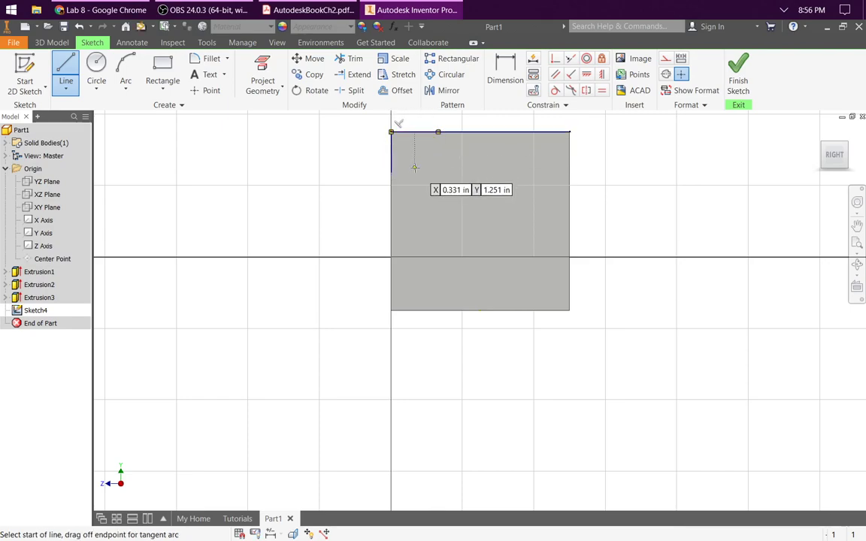
Step: Close the corner triangle with a diagonal line and pull its lower corner further down the wall's vertical edge
{"action": "left_click", "coordinate": [392, 172]}
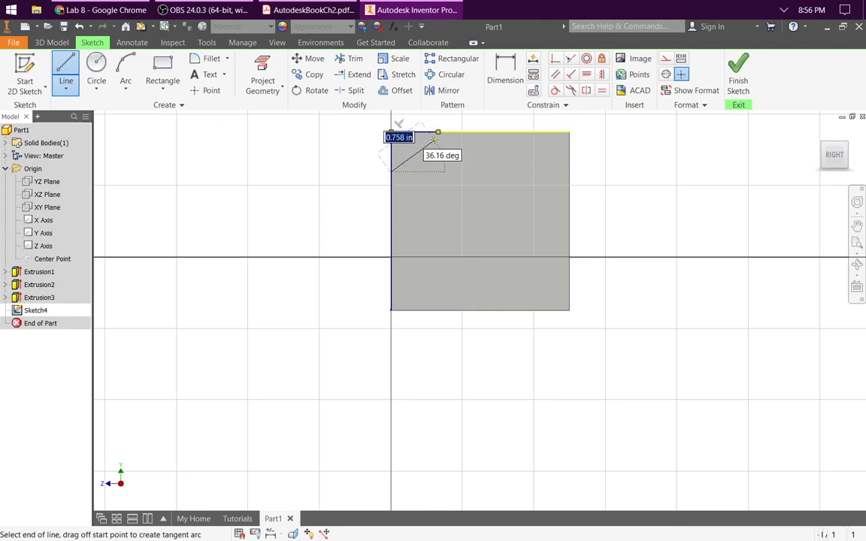
{"action": "left_click", "coordinate": [438, 132]}
{"action": "key", "text": "Escape"}
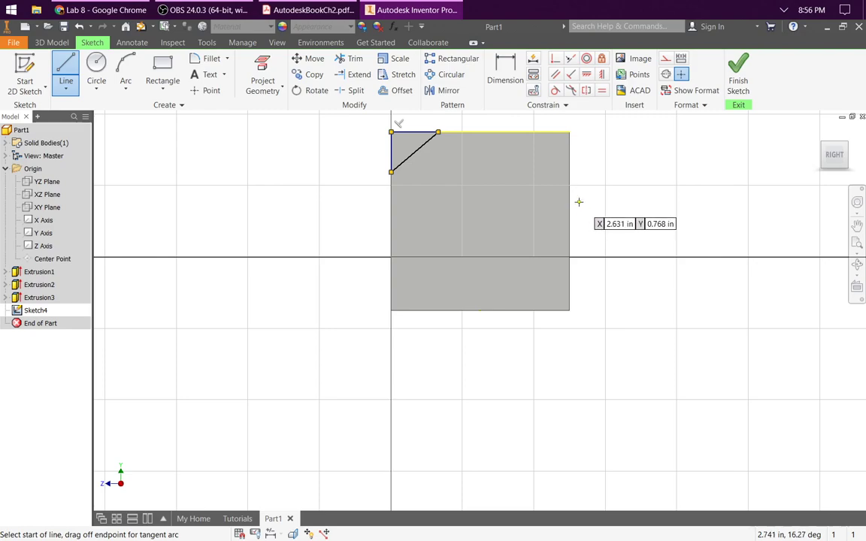
{"action": "key", "text": "Escape"}
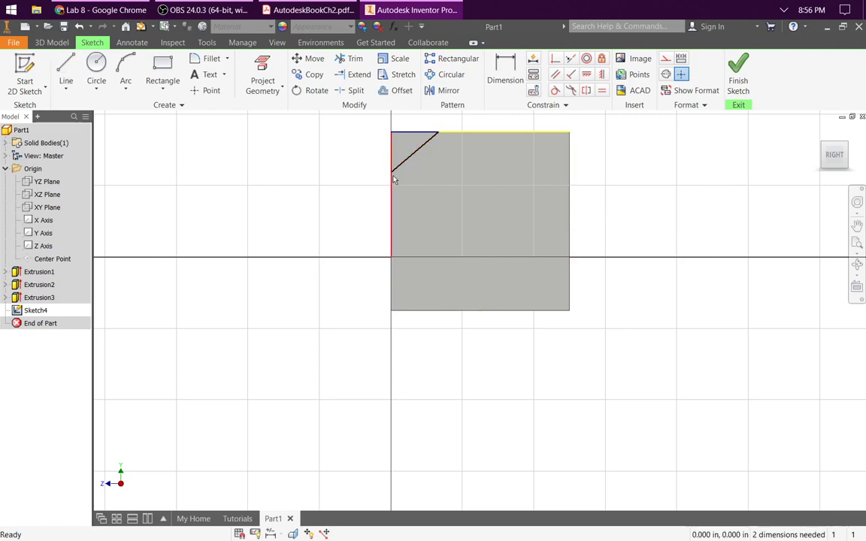
{"action": "mouse_move", "coordinate": [392, 176]}
{"action": "left_mouse_down"}
{"action": "mouse_move", "coordinate": [393, 208]}
{"action": "mouse_move", "coordinate": [417, 184]}
{"action": "mouse_move", "coordinate": [410, 154]}
{"action": "mouse_move", "coordinate": [412, 194]}
{"action": "mouse_move", "coordinate": [414, 178]}
{"action": "mouse_move", "coordinate": [422, 194]}
{"action": "mouse_move", "coordinate": [392, 168]}
{"action": "mouse_move", "coordinate": [393, 193]}
{"action": "left_mouse_up"}
{"action": "left_click_drag", "start_coordinate": [441, 135], "coordinate": [444, 166]}
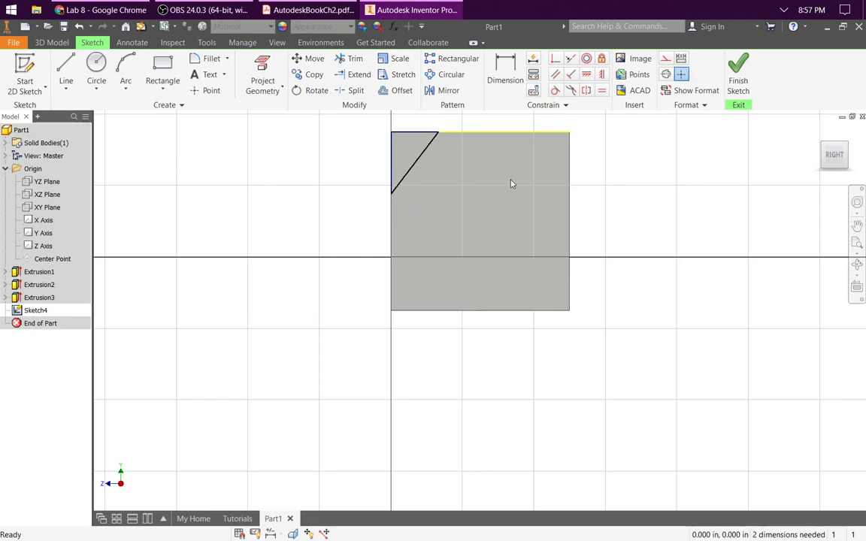
Step: Dimension the triangle's horizontal line along the wall's top edge to 1 in
{"action": "left_click", "coordinate": [508, 72]}
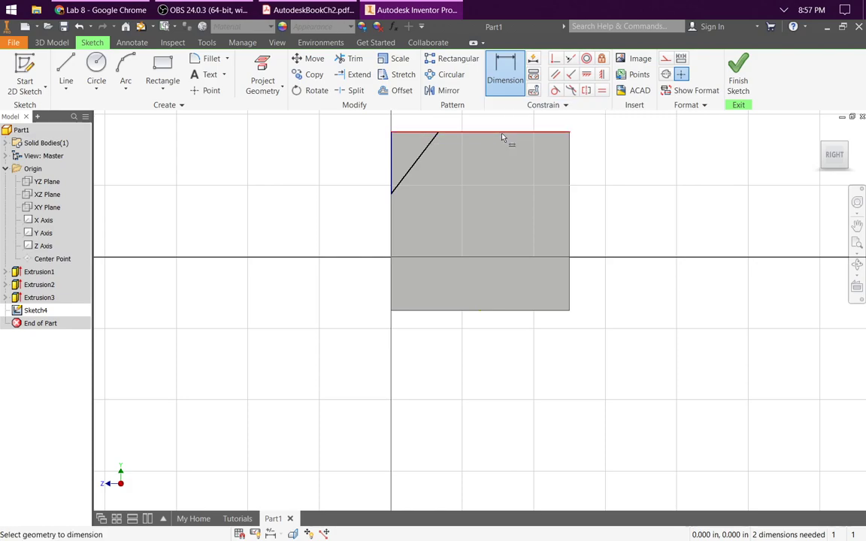
{"action": "right_click", "coordinate": [423, 136]}
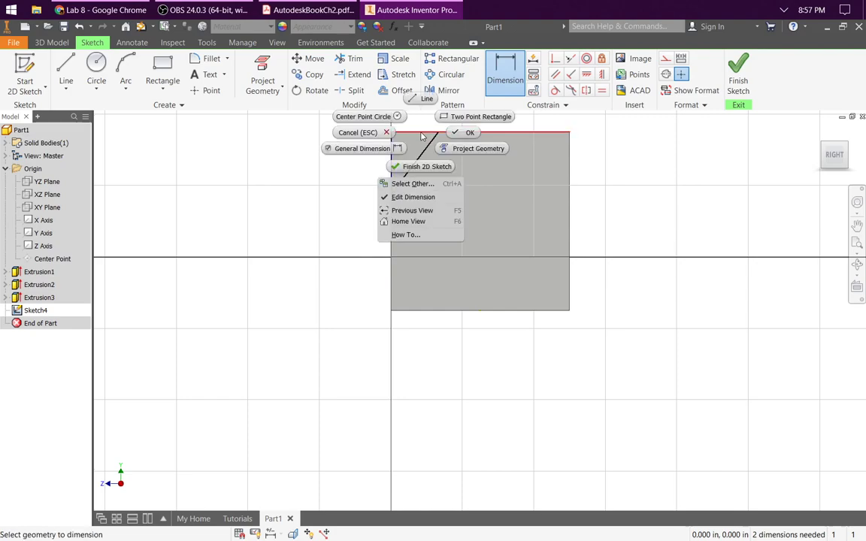
{"action": "left_click", "coordinate": [419, 184]}
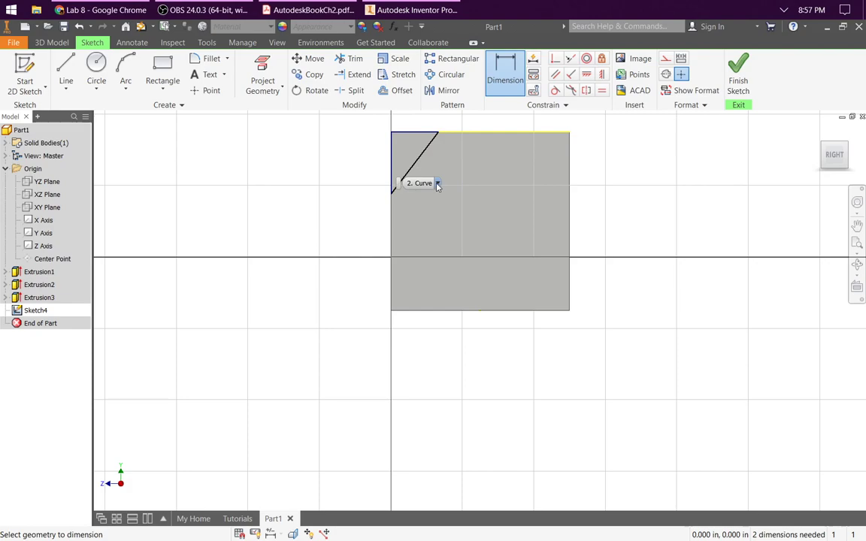
{"action": "left_click", "coordinate": [438, 184]}
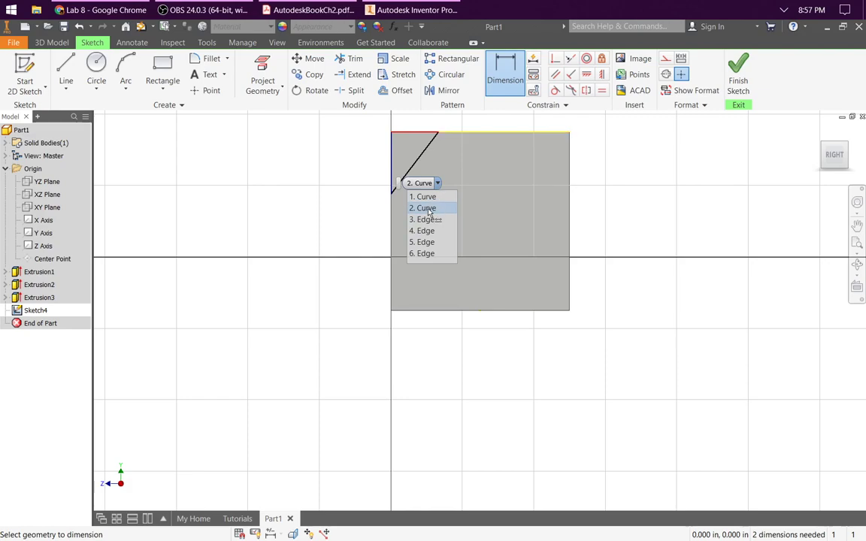
{"action": "left_click", "coordinate": [427, 208]}
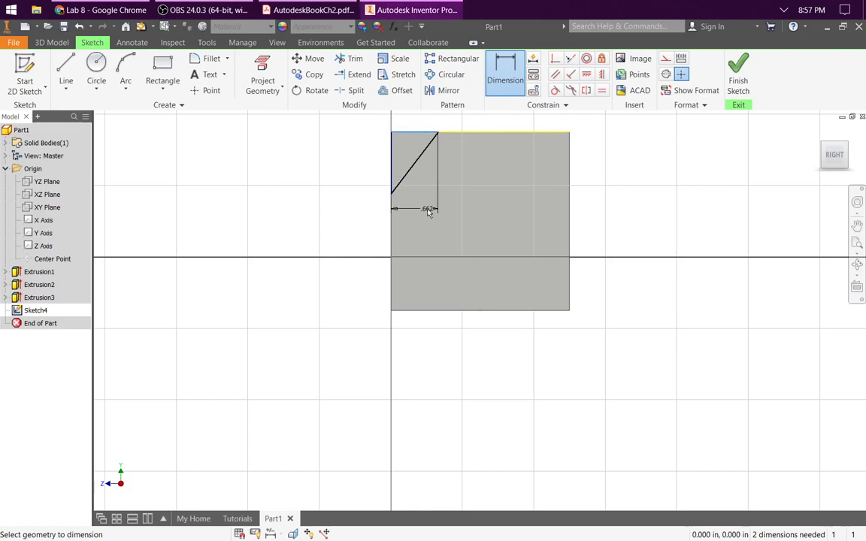
{"action": "left_click", "coordinate": [426, 121]}
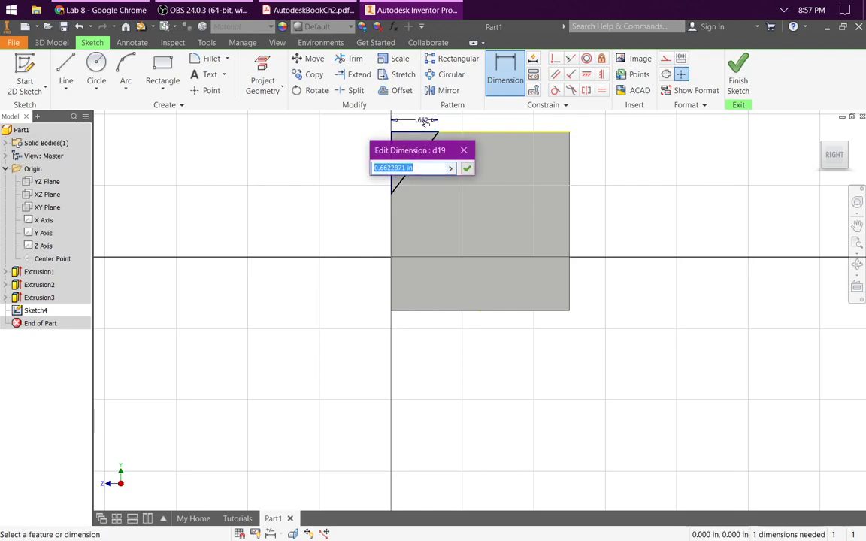
{"action": "type", "text": "1"}
{"action": "key", "text": "Return"}
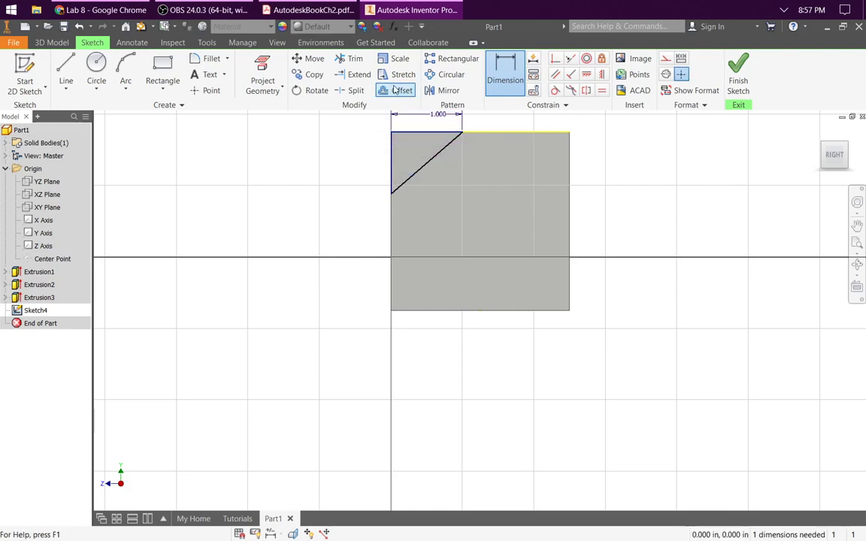
Step: Set the angle between the triangle's diagonal and the wall's top edge to 45 degrees, and finish the sketch
{"action": "left_click", "coordinate": [426, 168]}
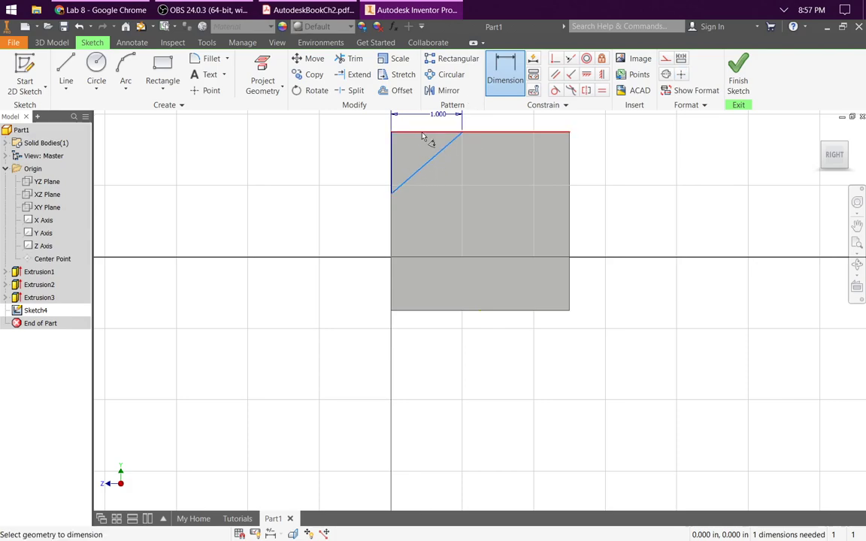
{"action": "left_click", "coordinate": [424, 134]}
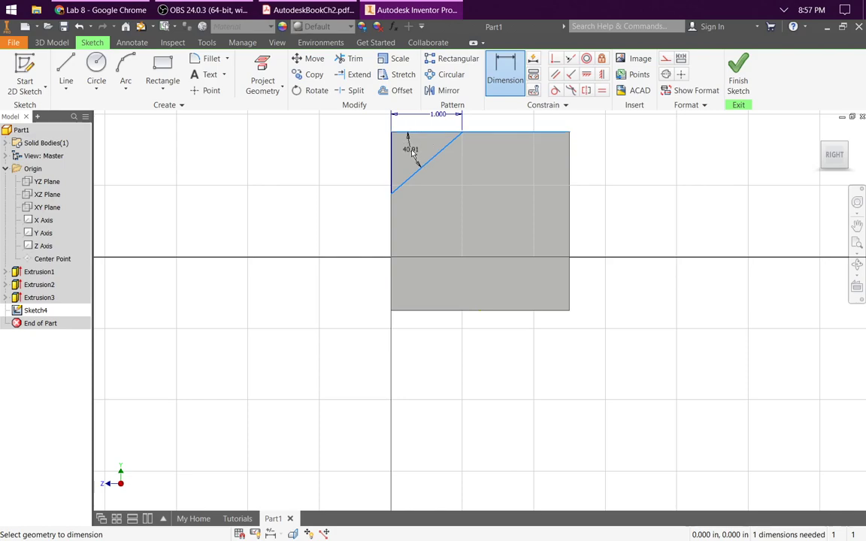
{"action": "left_click", "coordinate": [358, 173]}
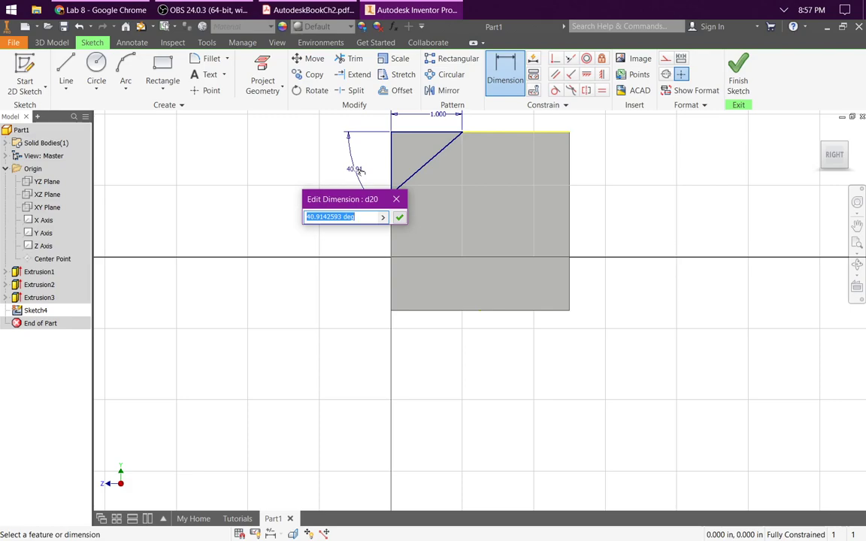
{"action": "type", "text": "45"}
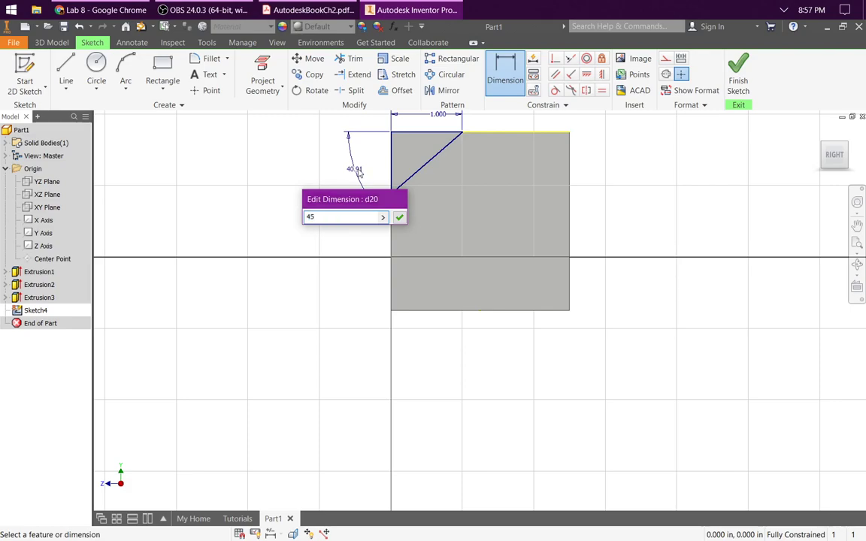
{"action": "key", "text": "Return"}
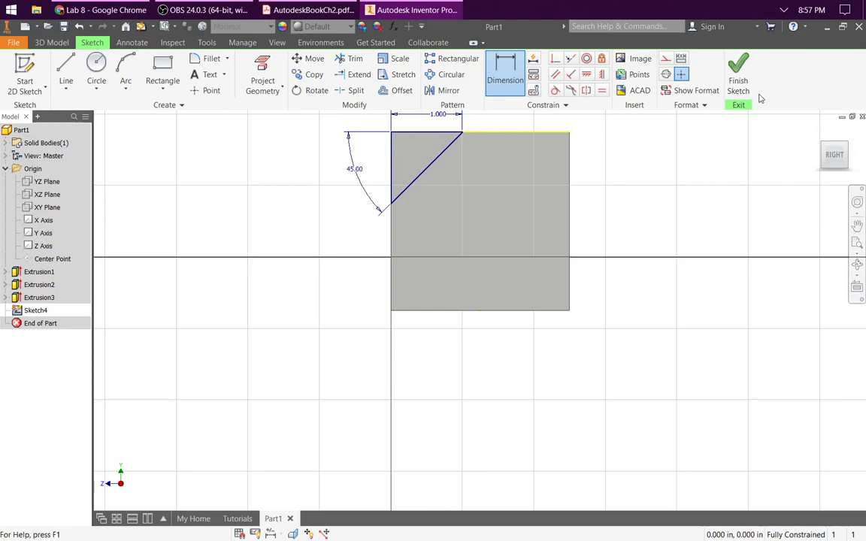
{"action": "left_click", "coordinate": [738, 75]}
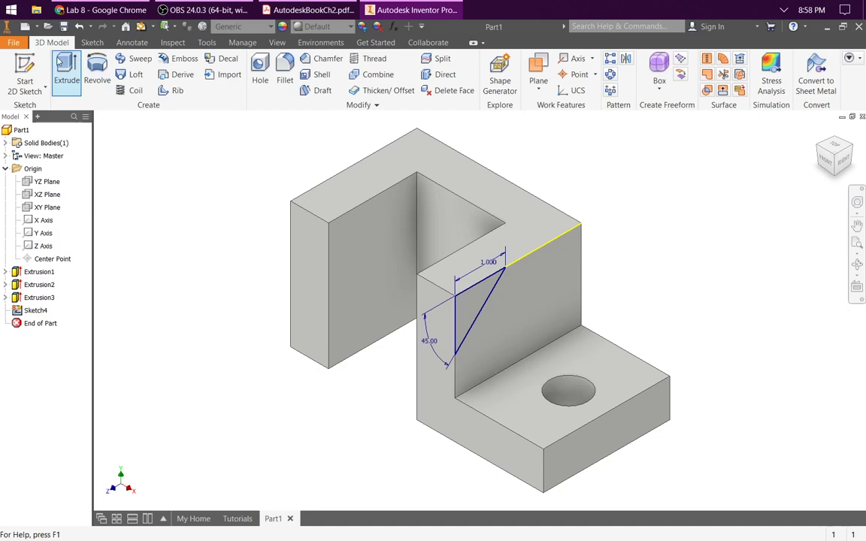
Step: Extrude the corner triangle as a cut through the upright wall, with its extent set to To Next
{"action": "left_click", "coordinate": [65, 69]}
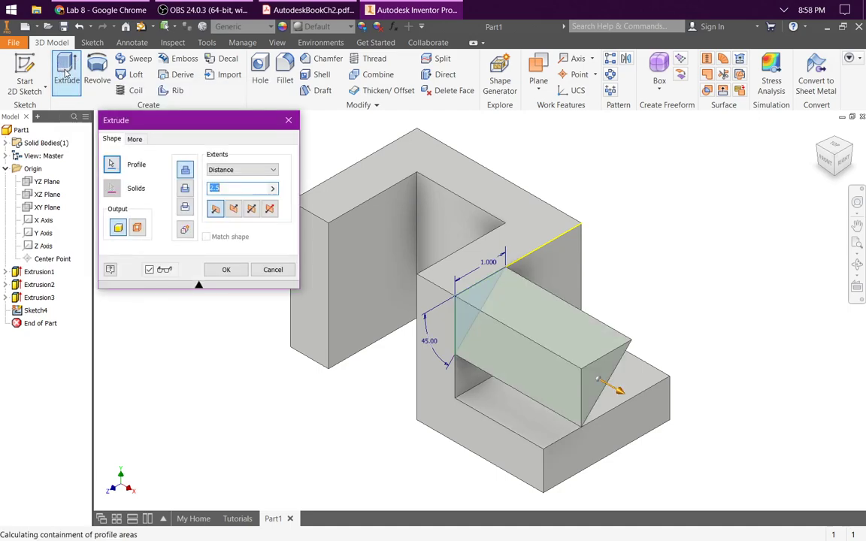
{"action": "left_click", "coordinate": [185, 189]}
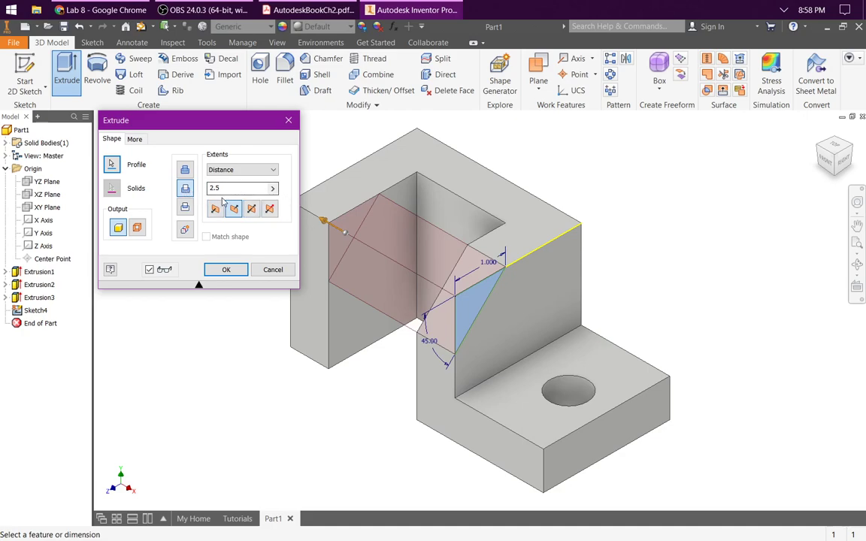
{"action": "left_click", "coordinate": [275, 170]}
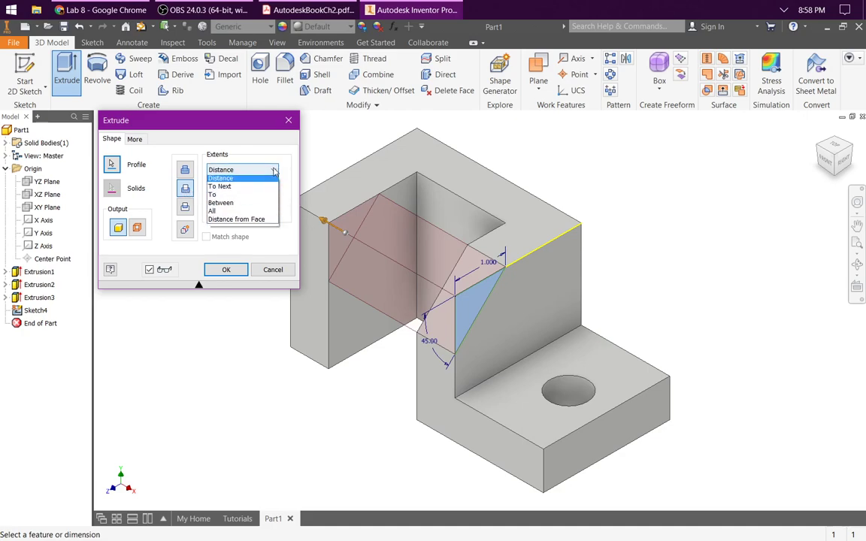
{"action": "left_click", "coordinate": [226, 189]}
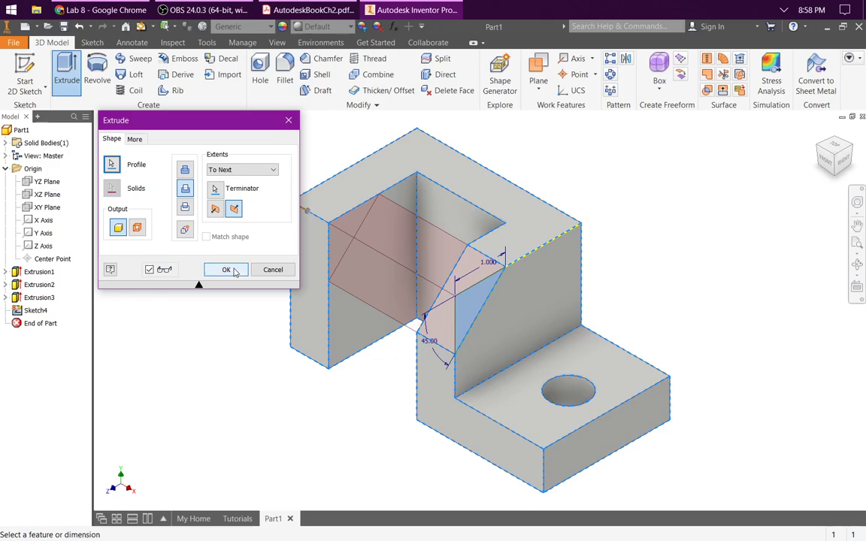
{"action": "left_click", "coordinate": [226, 270]}
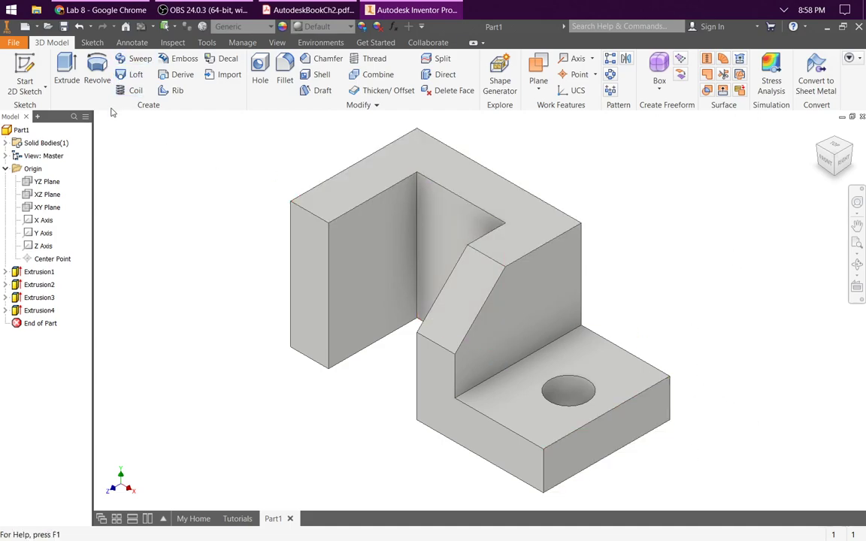
Step: Save the part as Adjuster in the EDSGN folder
{"action": "left_click", "coordinate": [18, 45]}
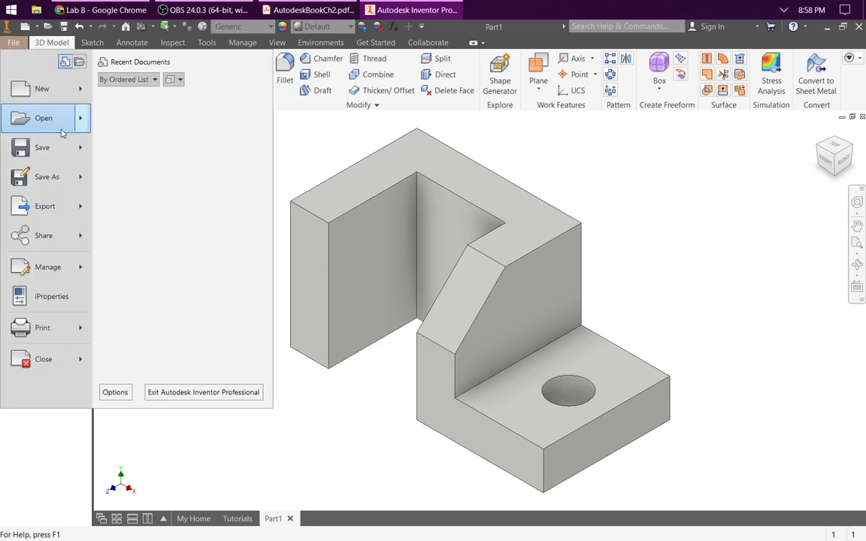
{"action": "left_click", "coordinate": [275, 231]}
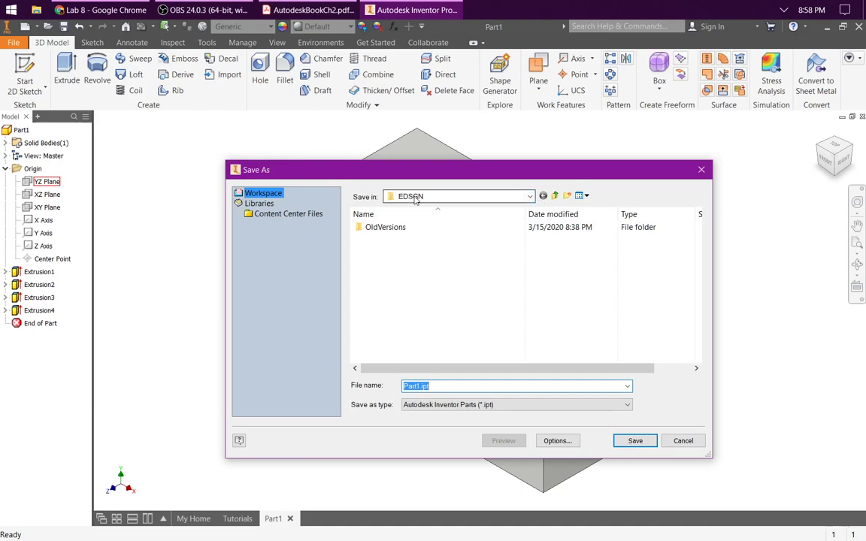
{"action": "left_click", "coordinate": [530, 196]}
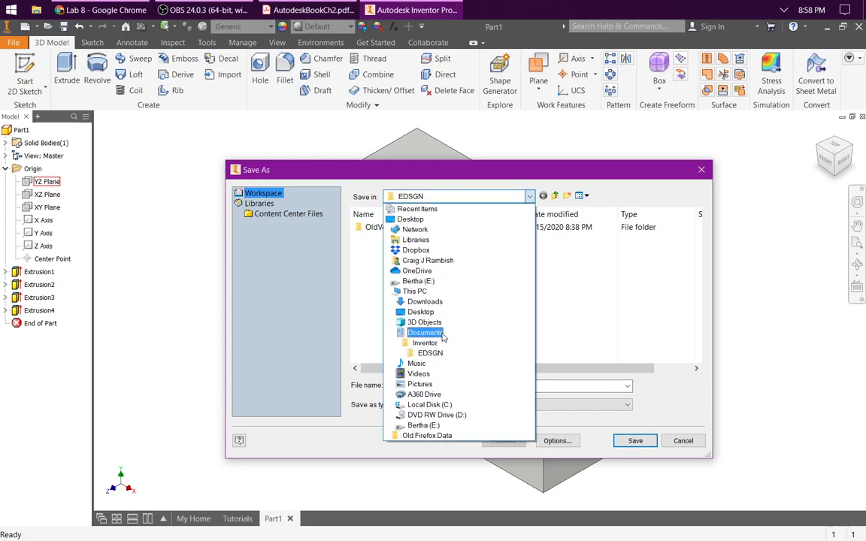
{"action": "left_click", "coordinate": [442, 353]}
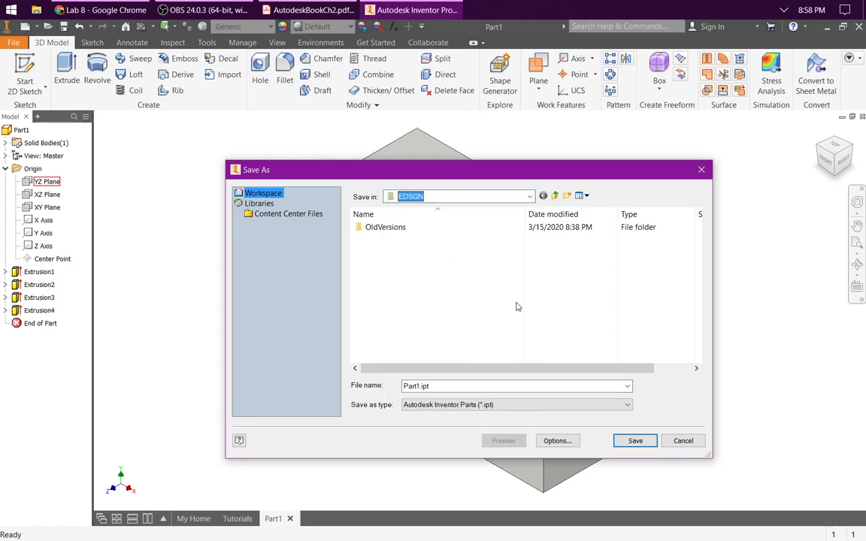
{"action": "double_click", "coordinate": [438, 385]}
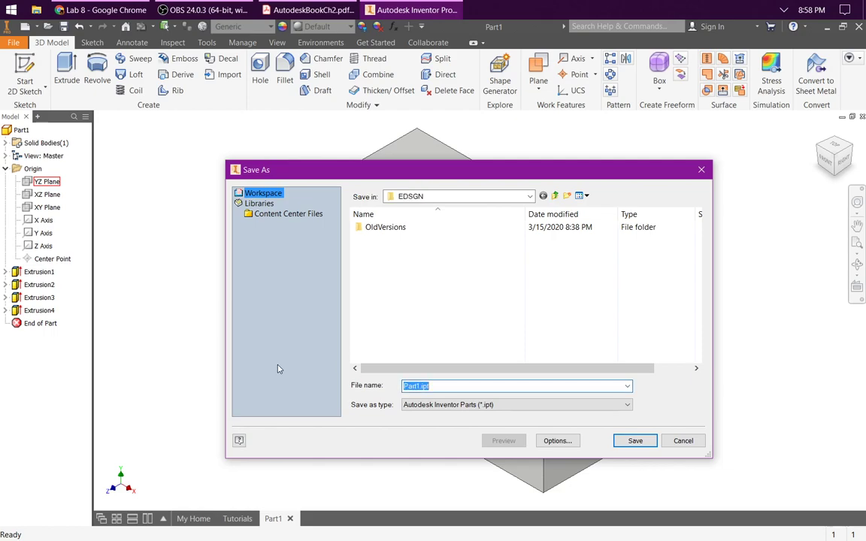
{"action": "type", "text": "Adjuster"}
{"action": "left_click", "coordinate": [635, 440]}
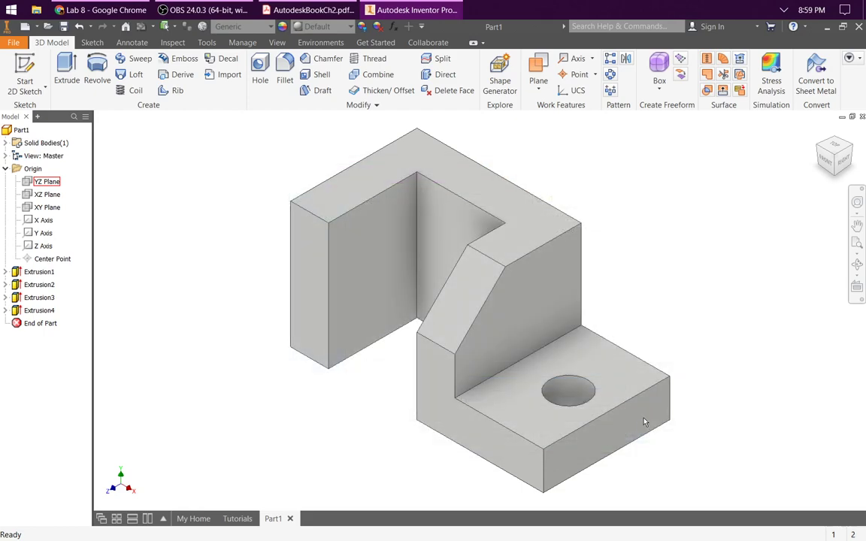
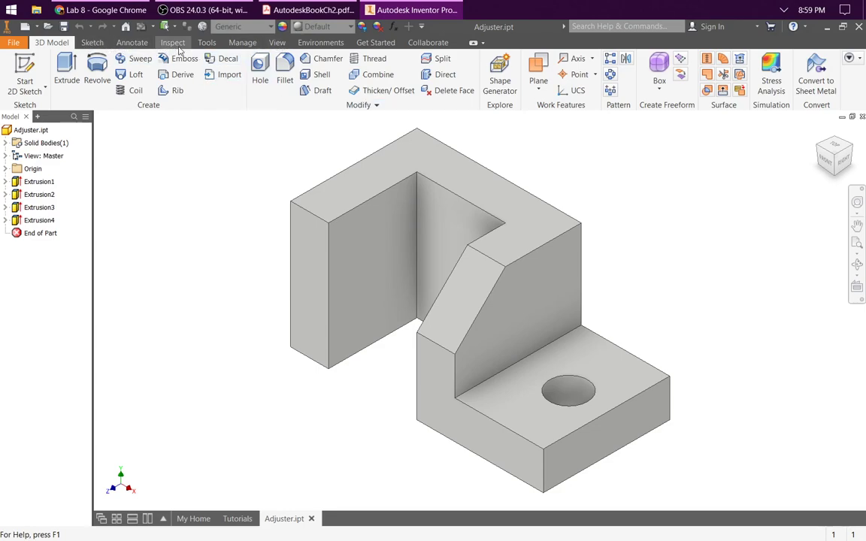
Step: Set the background of the Presentation color scheme to 1 Color in the application options and apply it
{"action": "left_click", "coordinate": [206, 42]}
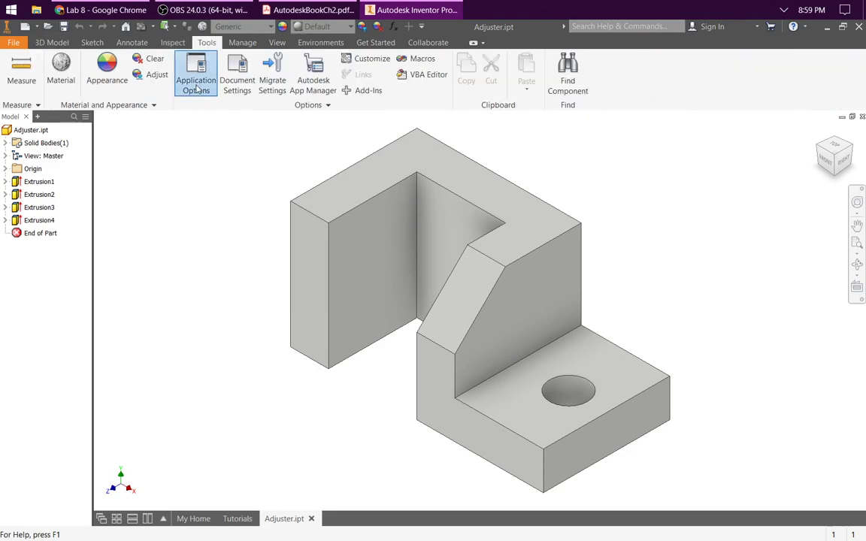
{"action": "left_click", "coordinate": [195, 79]}
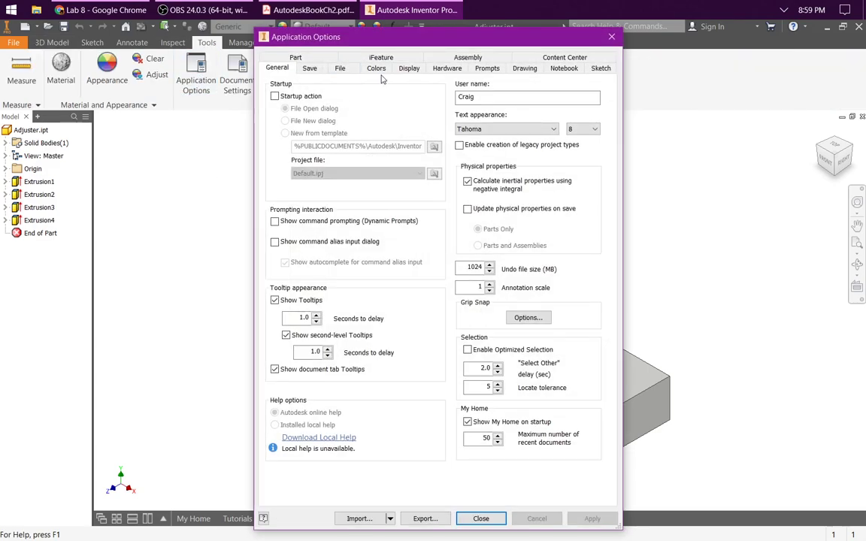
{"action": "left_click", "coordinate": [376, 69]}
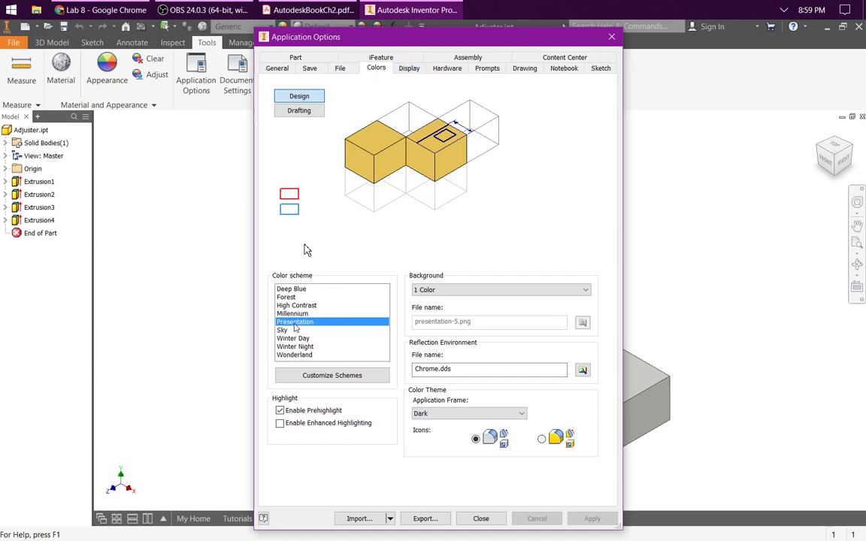
{"action": "left_click", "coordinate": [586, 292]}
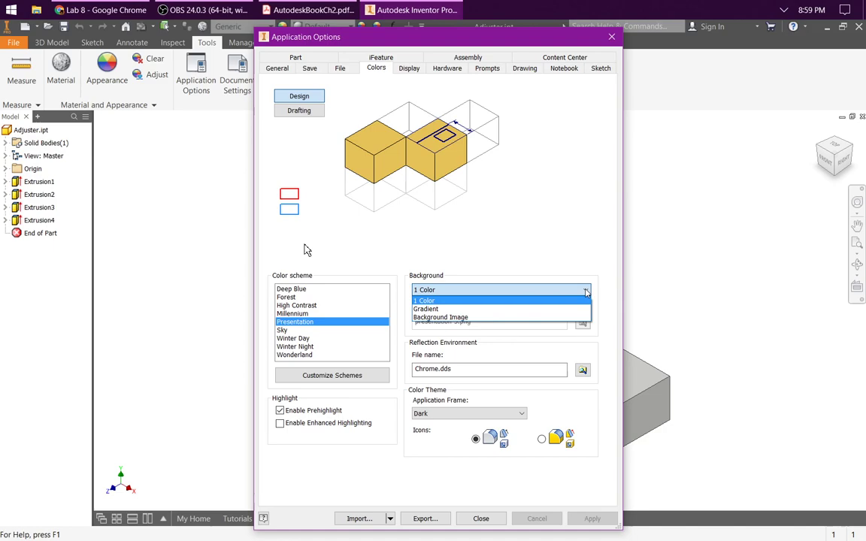
{"action": "left_click", "coordinate": [496, 309]}
{"action": "left_click", "coordinate": [573, 293]}
{"action": "left_click", "coordinate": [487, 301]}
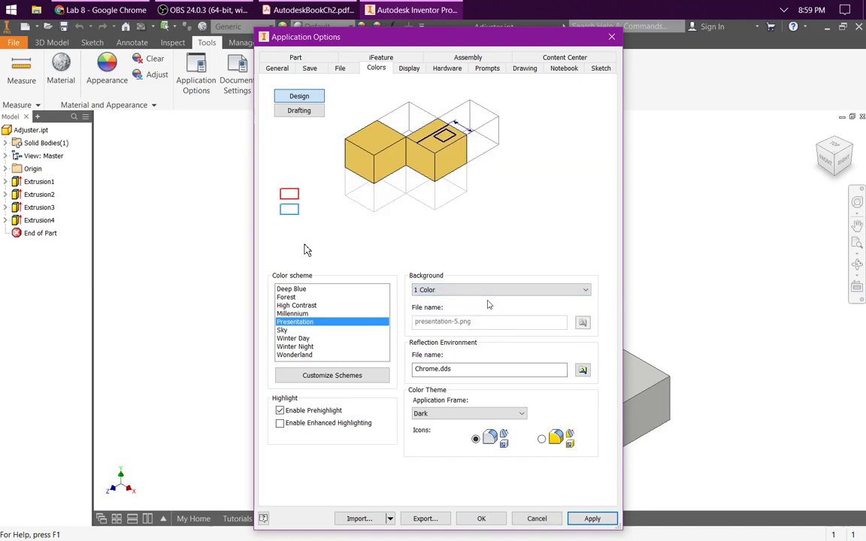
{"action": "left_click", "coordinate": [593, 520]}
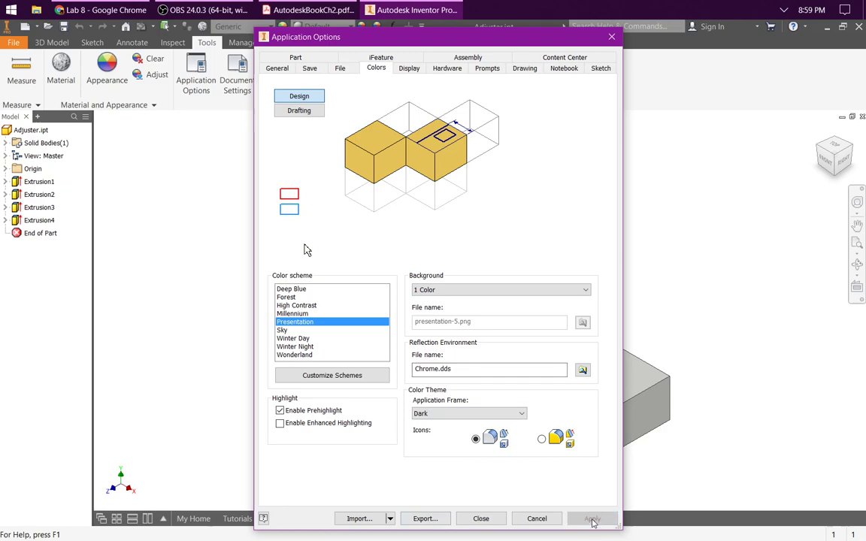
{"action": "left_click", "coordinate": [474, 517]}
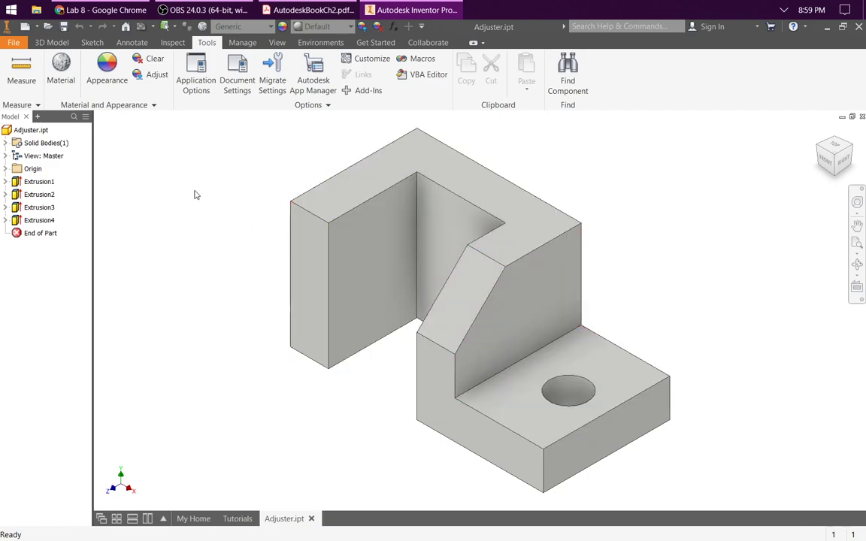
Step: Set the visual style to Wireframe with Visible Edges Only and turn off ambient shadows
{"action": "left_click", "coordinate": [277, 43]}
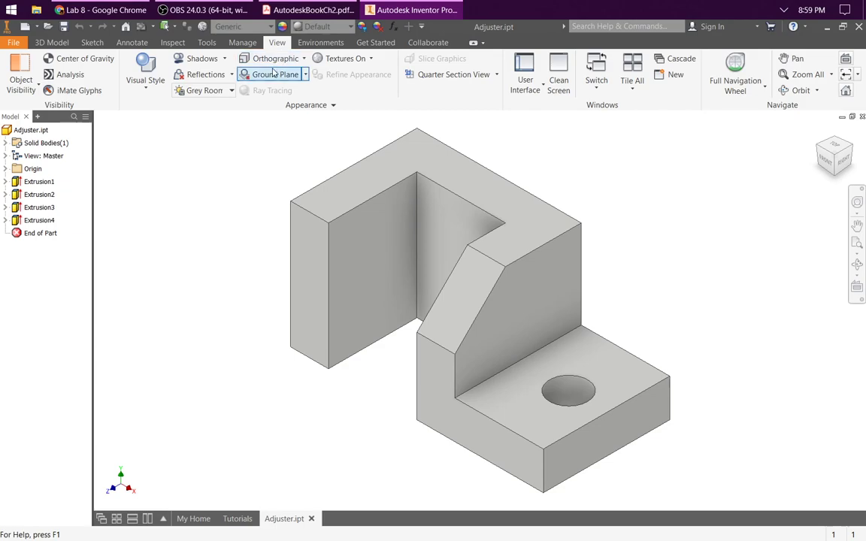
{"action": "left_click", "coordinate": [142, 73]}
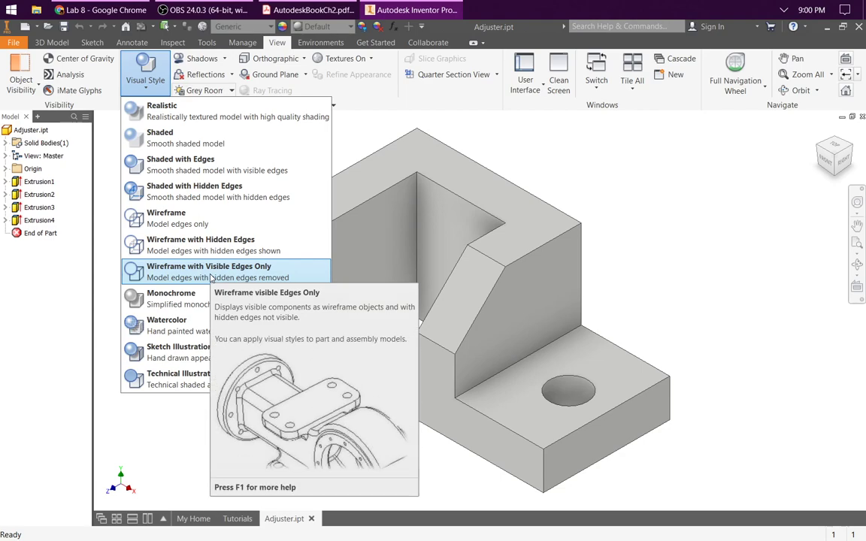
{"action": "left_click", "coordinate": [212, 273]}
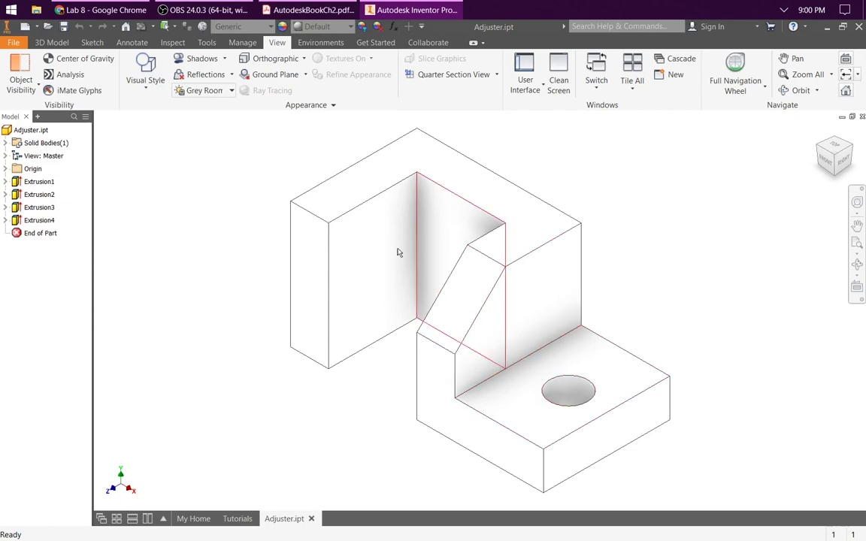
{"action": "left_click", "coordinate": [225, 58]}
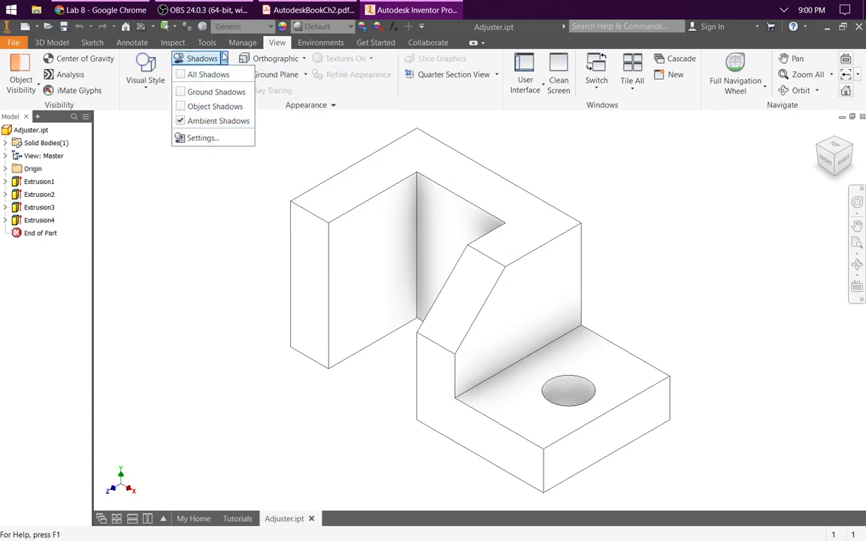
{"action": "left_click", "coordinate": [182, 122]}
{"action": "left_click", "coordinate": [646, 192]}
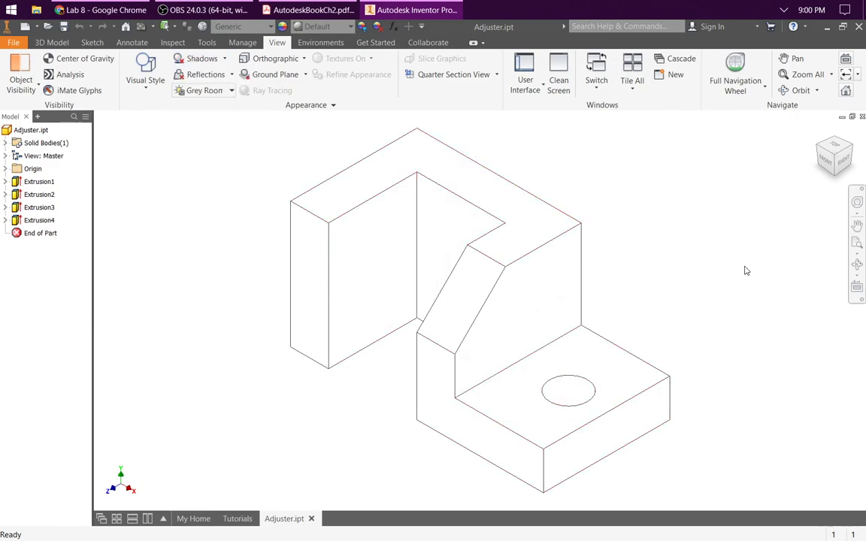
Step: Set the page orientation to landscape in the print setup
{"action": "left_click", "coordinate": [16, 42]}
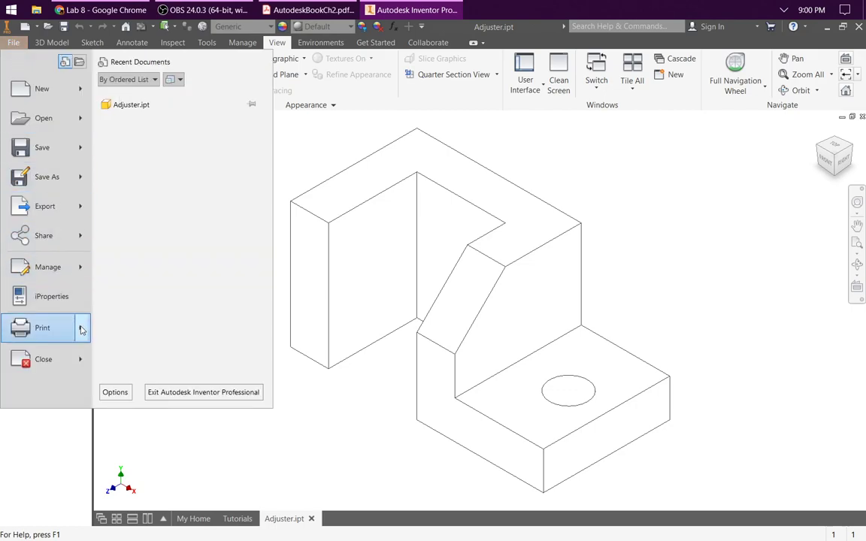
{"action": "mouse_move", "coordinate": [81, 331]}
{"action": "left_click", "coordinate": [200, 203]}
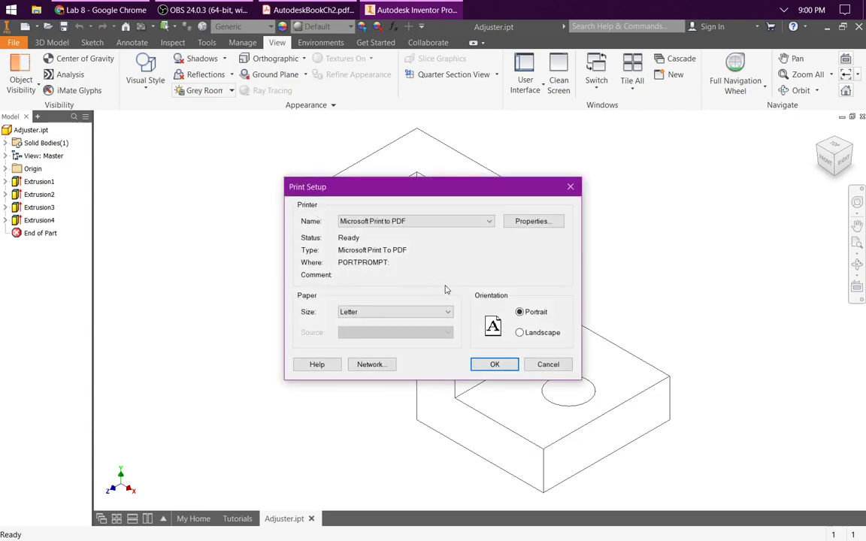
{"action": "left_click", "coordinate": [520, 334]}
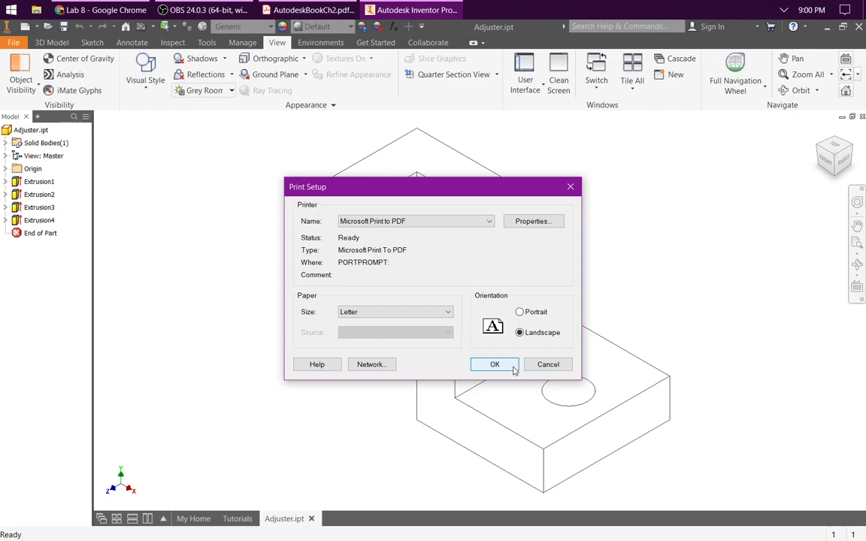
{"action": "left_click", "coordinate": [494, 365]}
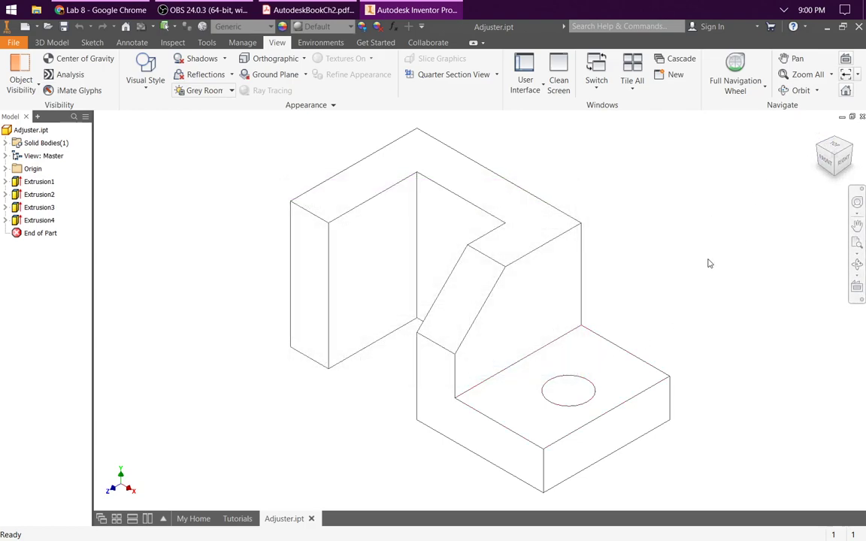
{"action": "scroll", "coordinate": [718, 256], "scroll_direction": "down", "scroll_amount": 5}
{"action": "left_click", "coordinate": [819, 131]}
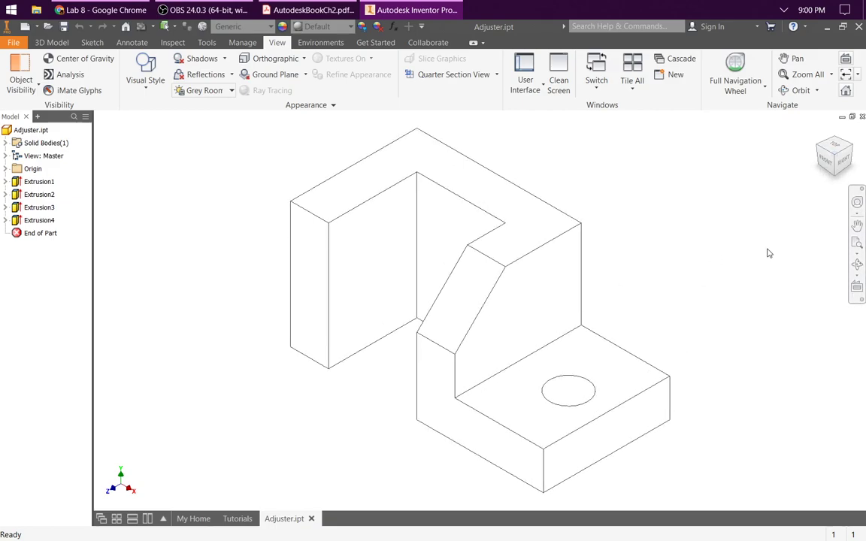
{"action": "left_click", "coordinate": [14, 44]}
{"action": "left_click", "coordinate": [51, 328]}
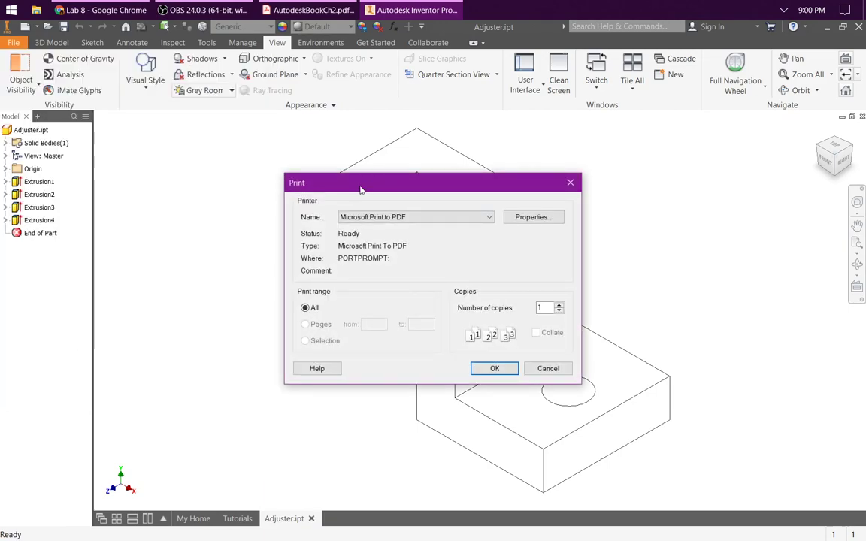
{"action": "left_click", "coordinate": [549, 369]}
{"action": "left_click", "coordinate": [14, 43]}
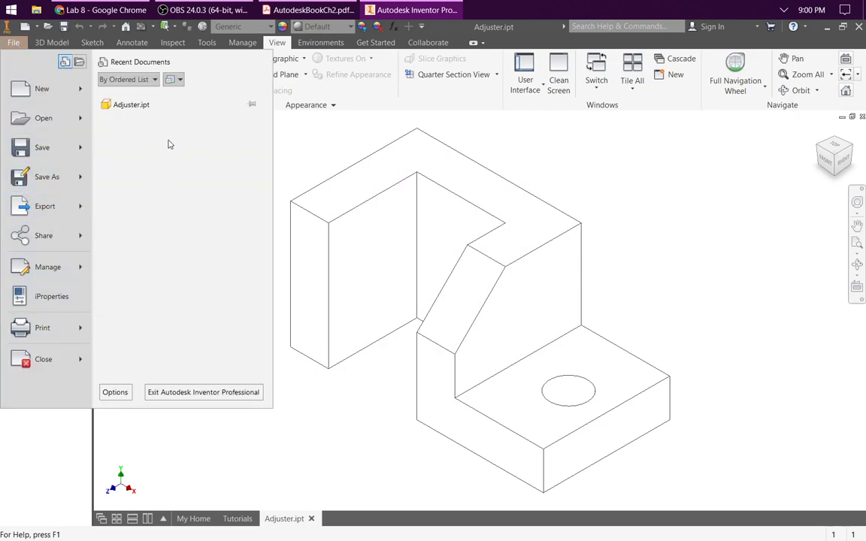
{"action": "left_click", "coordinate": [75, 328]}
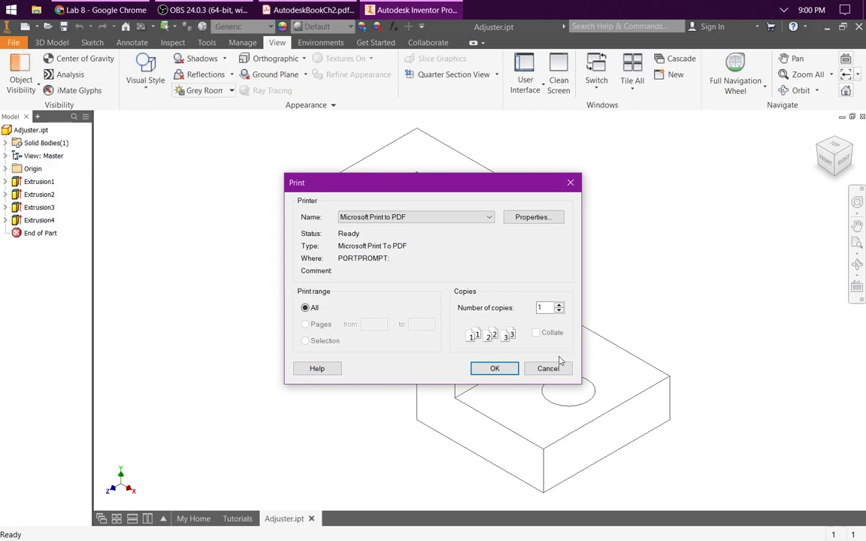
{"action": "left_click", "coordinate": [551, 369]}
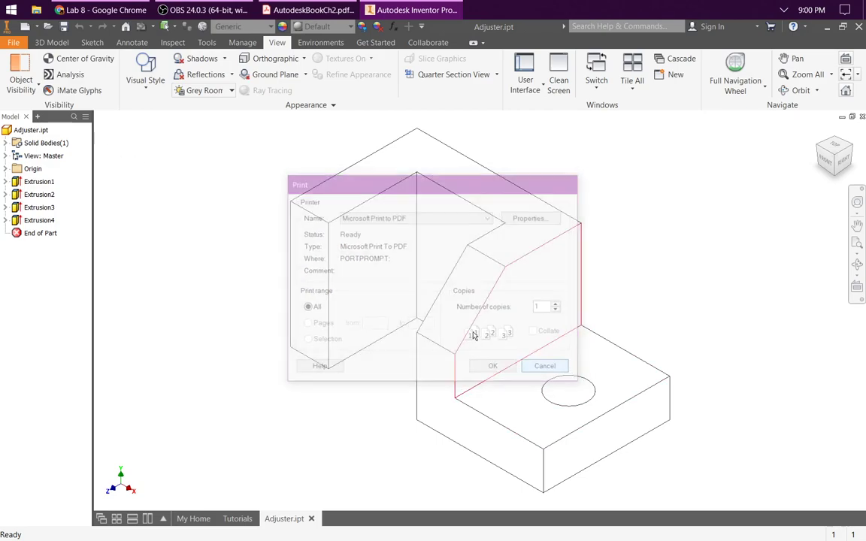
Step: Check the part's page layout in the print preview and close the preview
{"action": "left_click", "coordinate": [13, 43]}
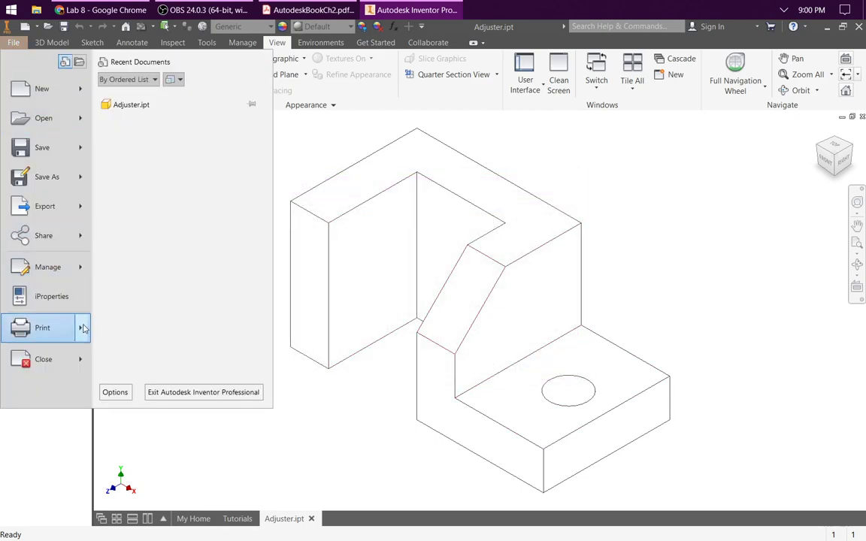
{"action": "mouse_move", "coordinate": [81, 328]}
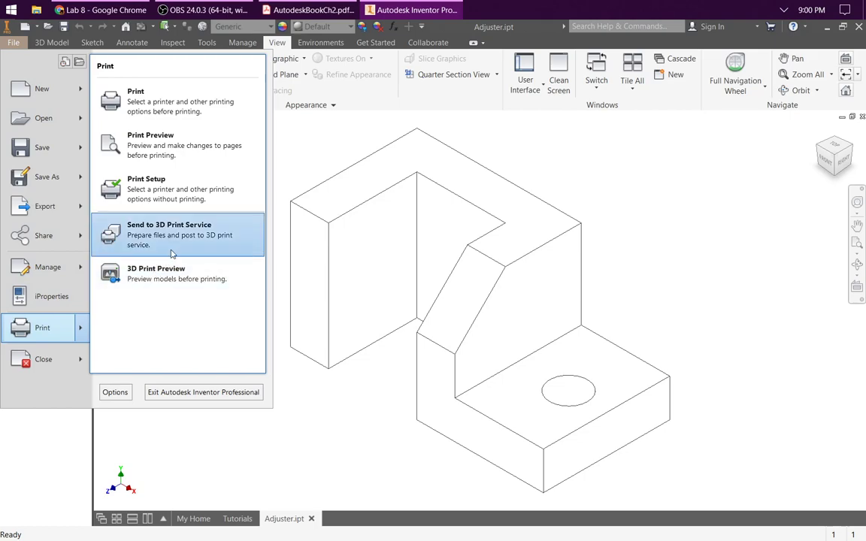
{"action": "left_click", "coordinate": [156, 142]}
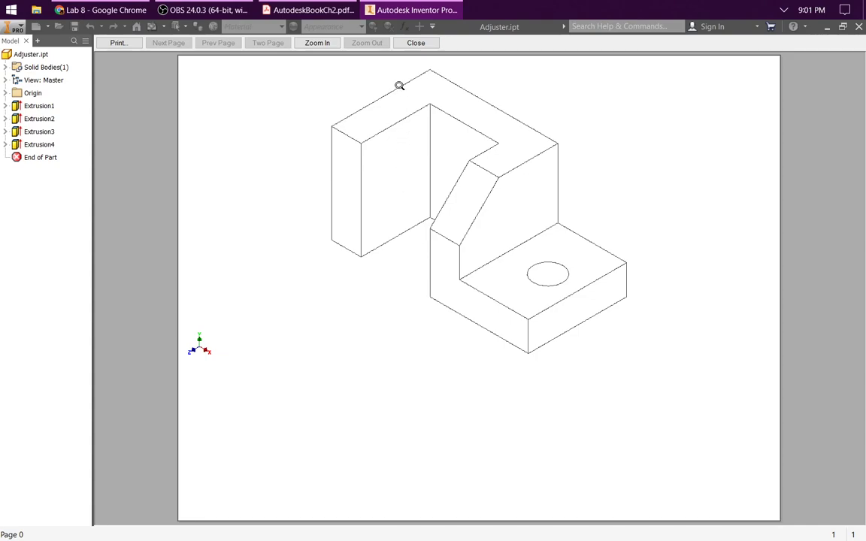
{"action": "left_click", "coordinate": [416, 43]}
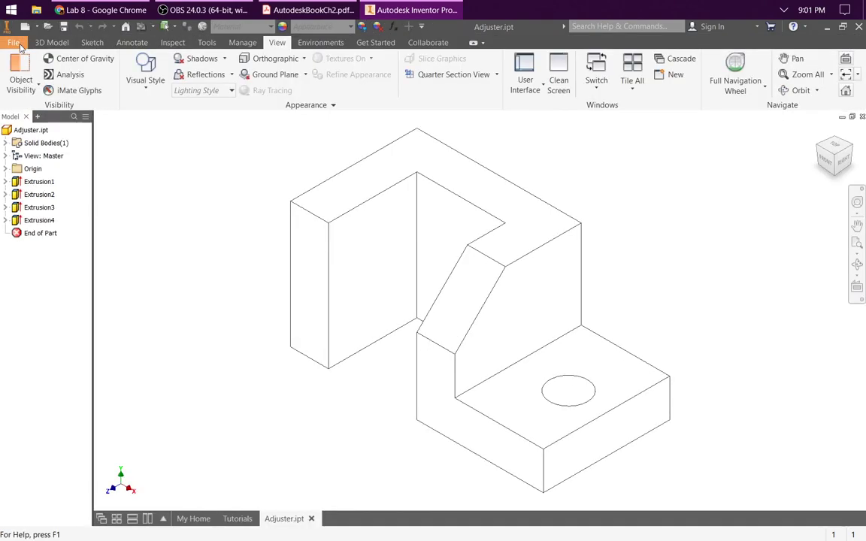
Step: Print the part view with Microsoft Print to PDF as the printer
{"action": "left_click", "coordinate": [14, 42]}
{"action": "left_click", "coordinate": [43, 328]}
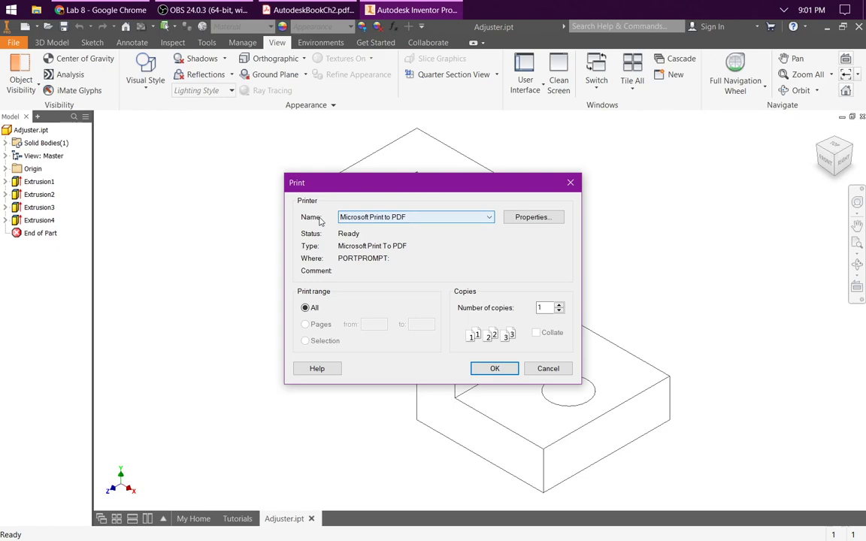
{"action": "left_click", "coordinate": [490, 218]}
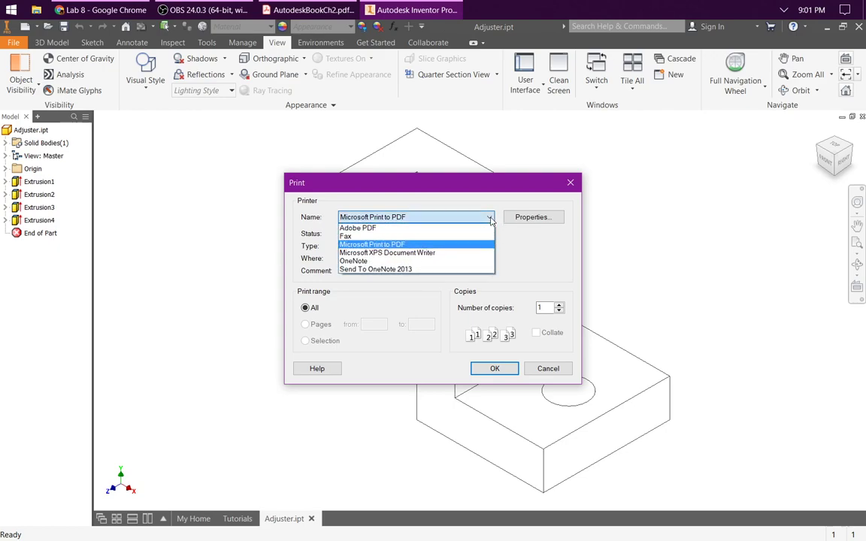
{"action": "left_click", "coordinate": [410, 245]}
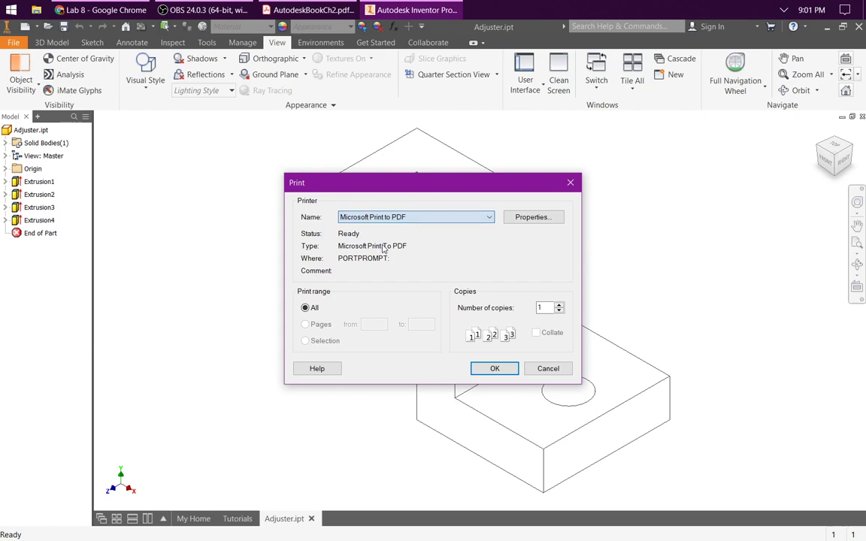
{"action": "left_click", "coordinate": [495, 367]}
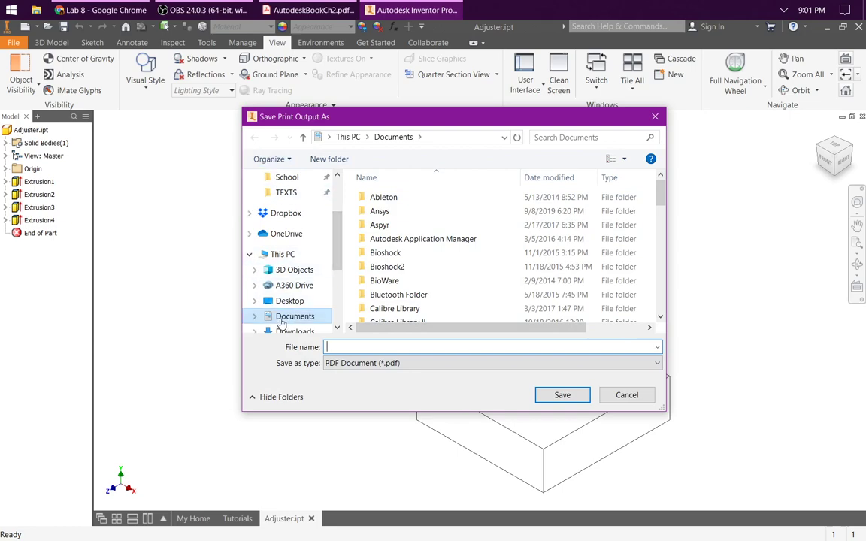
Step: Save the print output as a PDF document named Adjuster in the Documents > Inventor > EDSGN folder
{"action": "scroll", "coordinate": [466, 238], "scroll_direction": "down", "scroll_amount": 2}
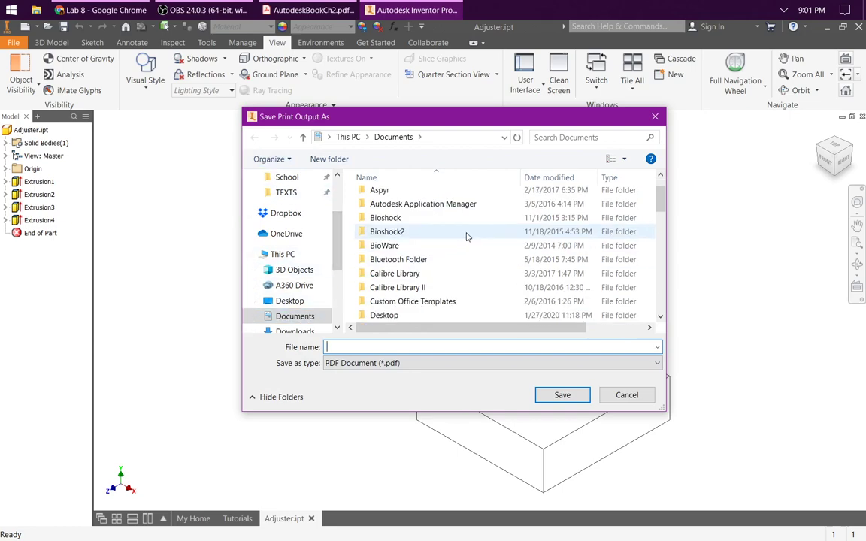
{"action": "left_click", "coordinate": [287, 319]}
{"action": "scroll", "coordinate": [467, 247], "scroll_direction": "down", "scroll_amount": 4}
{"action": "double_click", "coordinate": [394, 246]}
{"action": "left_click", "coordinate": [387, 211]}
{"action": "double_click", "coordinate": [389, 213]}
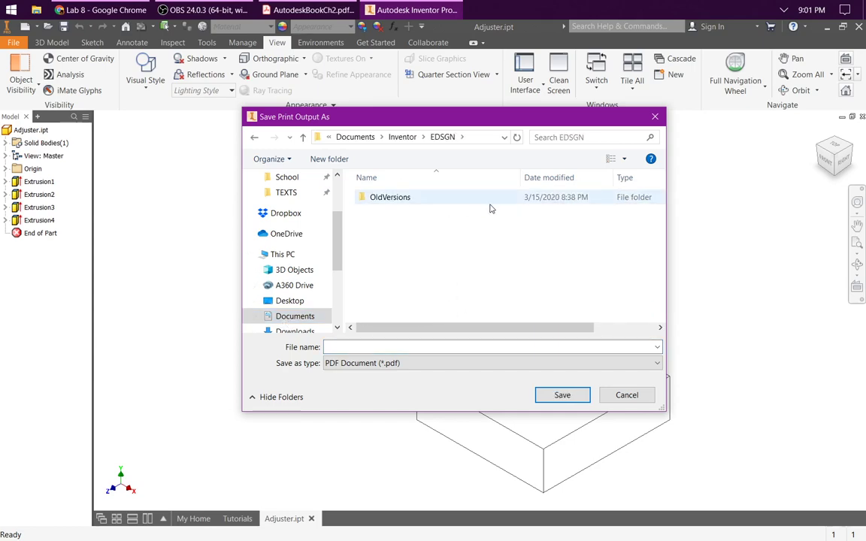
{"action": "left_click", "coordinate": [351, 346]}
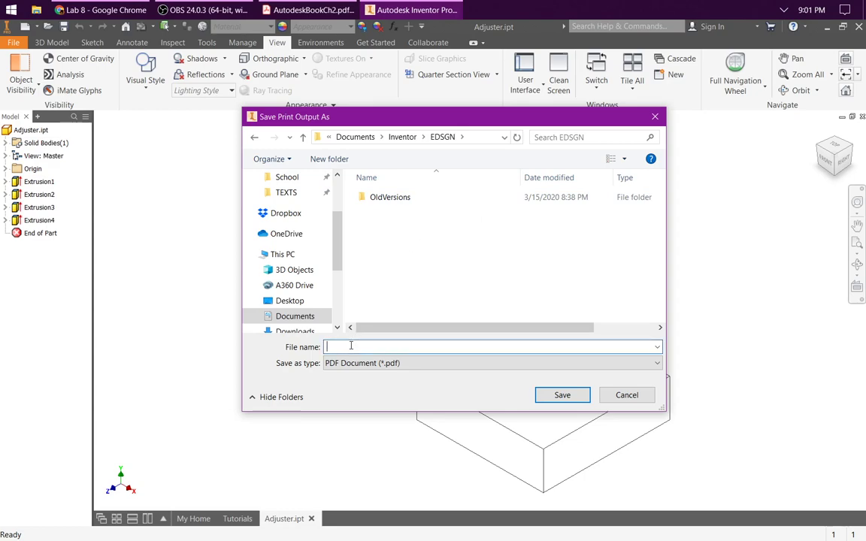
{"action": "type", "text": "Adjuster"}
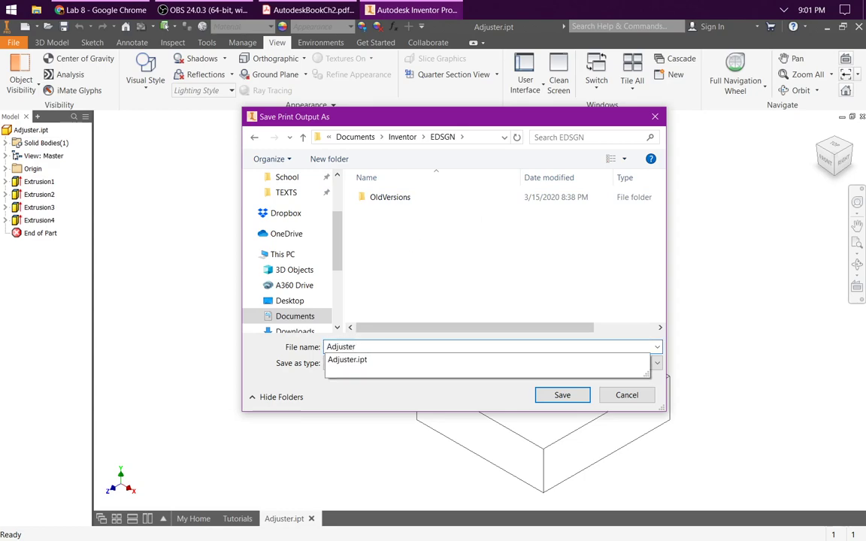
{"action": "left_click", "coordinate": [347, 397]}
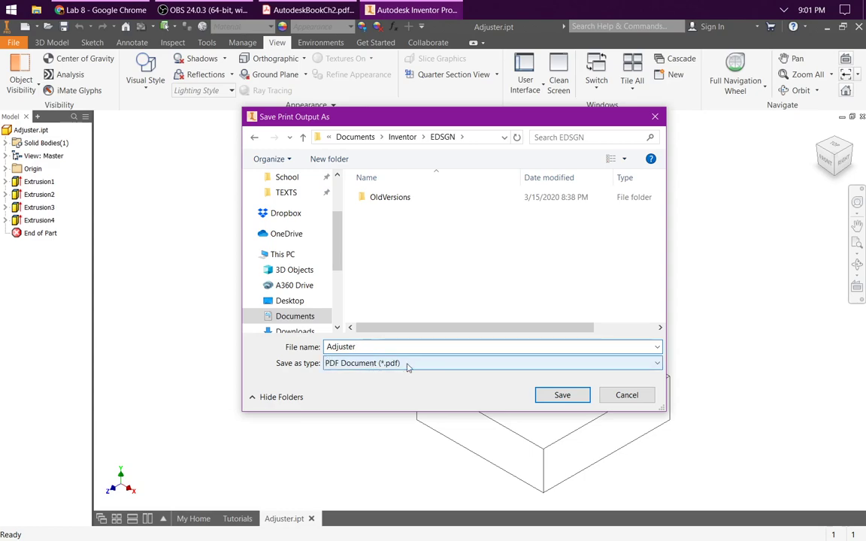
{"action": "left_click", "coordinate": [562, 395]}
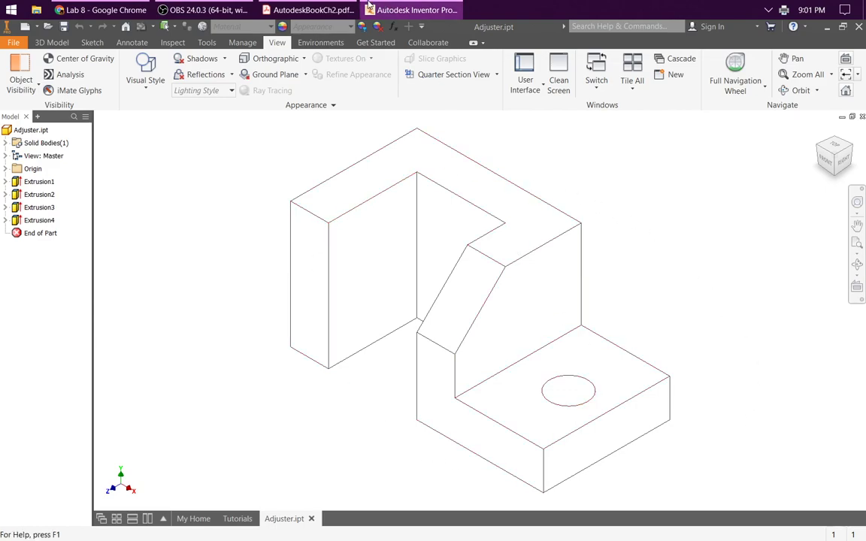
Step: Check the Lab 8 assignment page in Chrome and switch to AutodeskBookCh2.pdf in Acrobat Reader to view the Chapter 2 exercises
{"action": "left_click", "coordinate": [414, 8]}
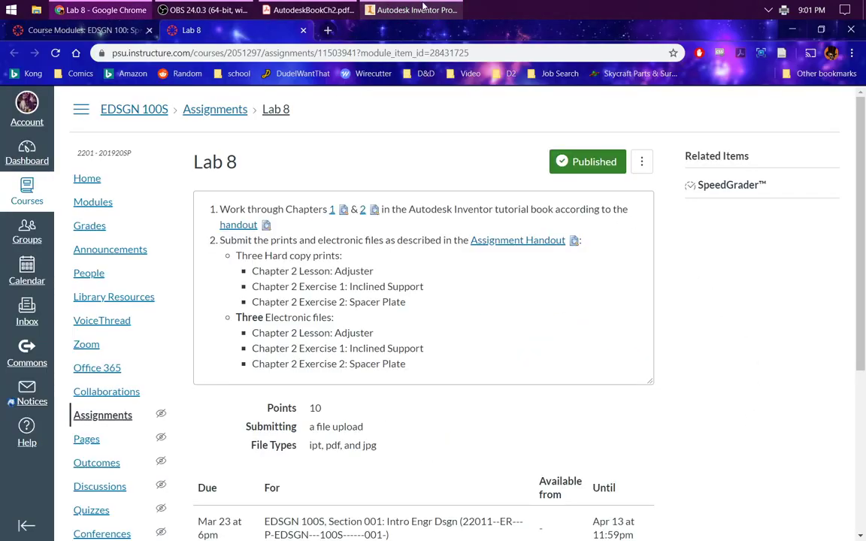
{"action": "left_click", "coordinate": [310, 10]}
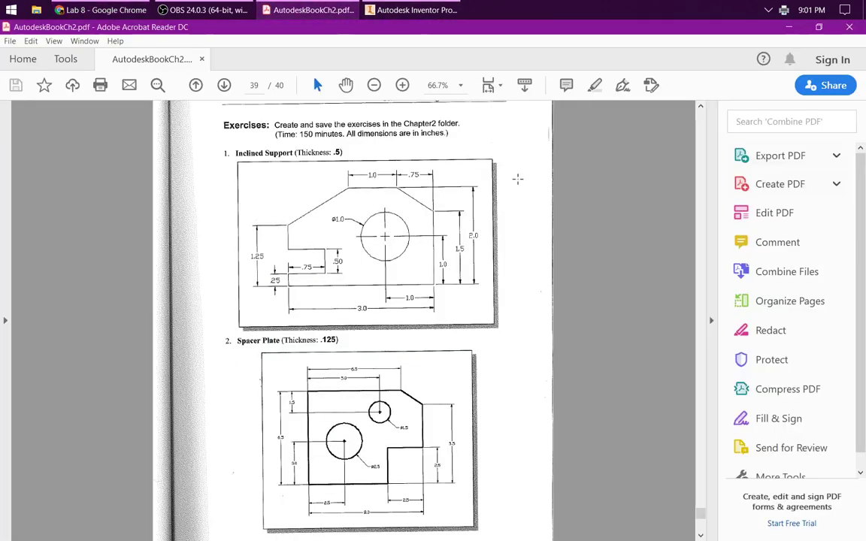